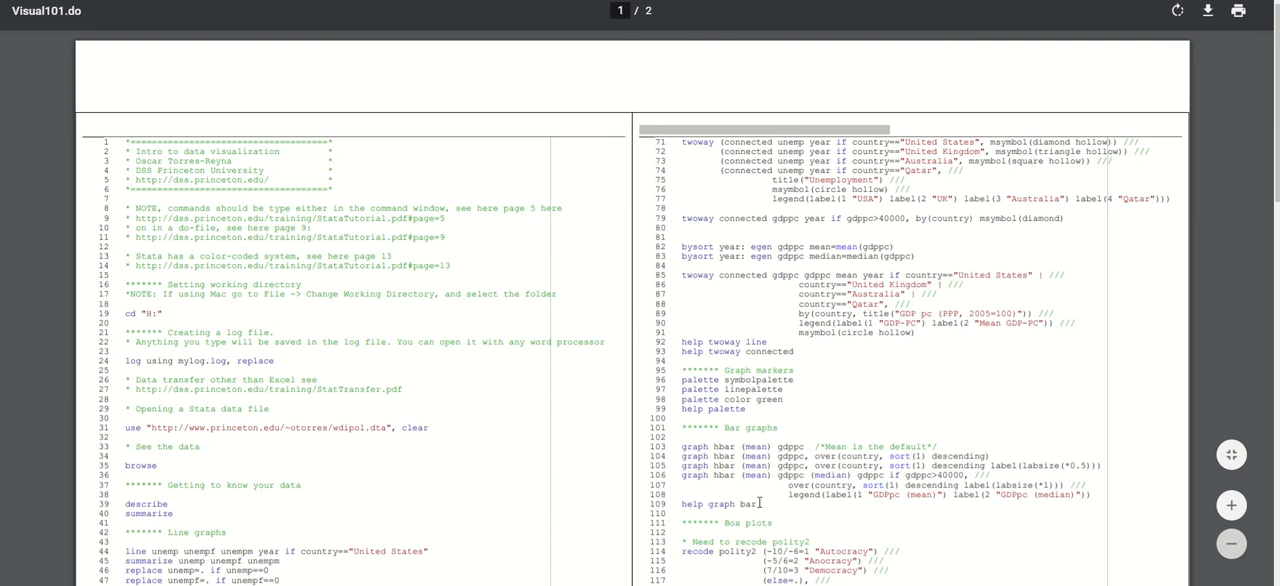
# Switch to Stata's "Stata graficos" do-file and run lines 10–11 to set the working directory to D:\OTORRES.
pyautogui.moveTo(721, 585)
pyautogui.click(632, 545)
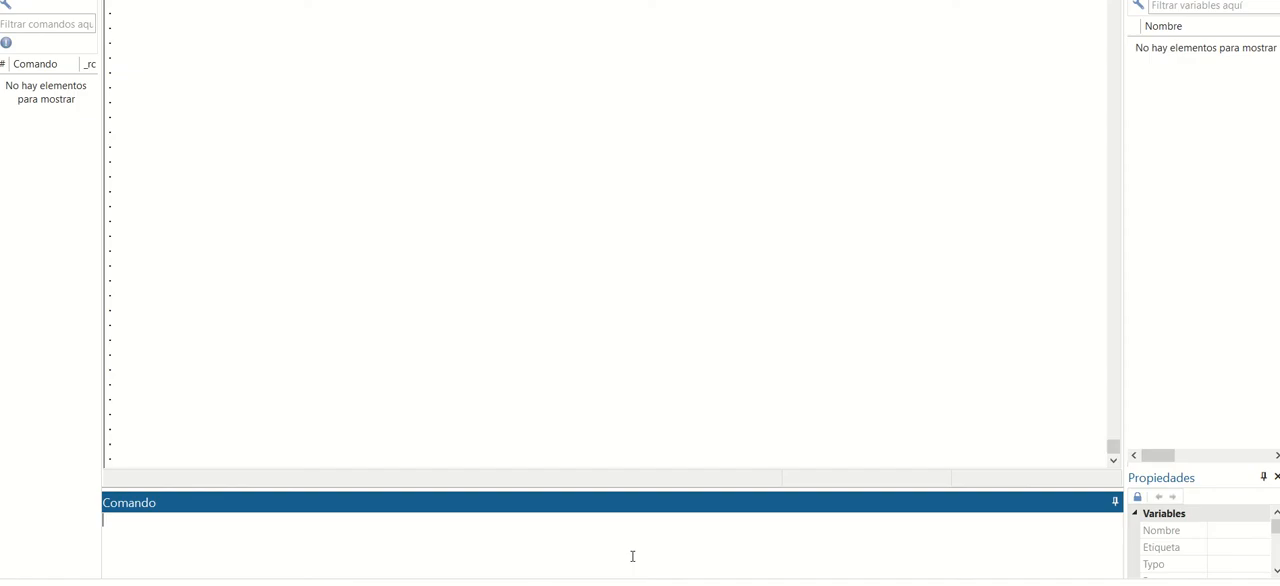
pyautogui.click(783, 540)
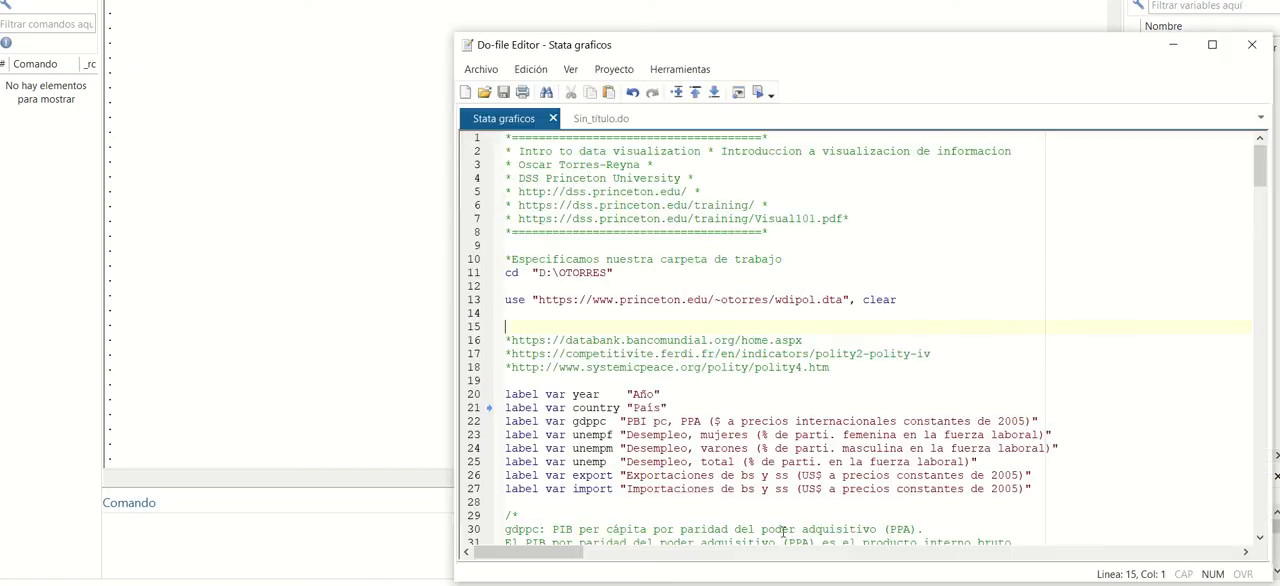
pyautogui.moveTo(811, 45); pyautogui.dragTo(749, 46)
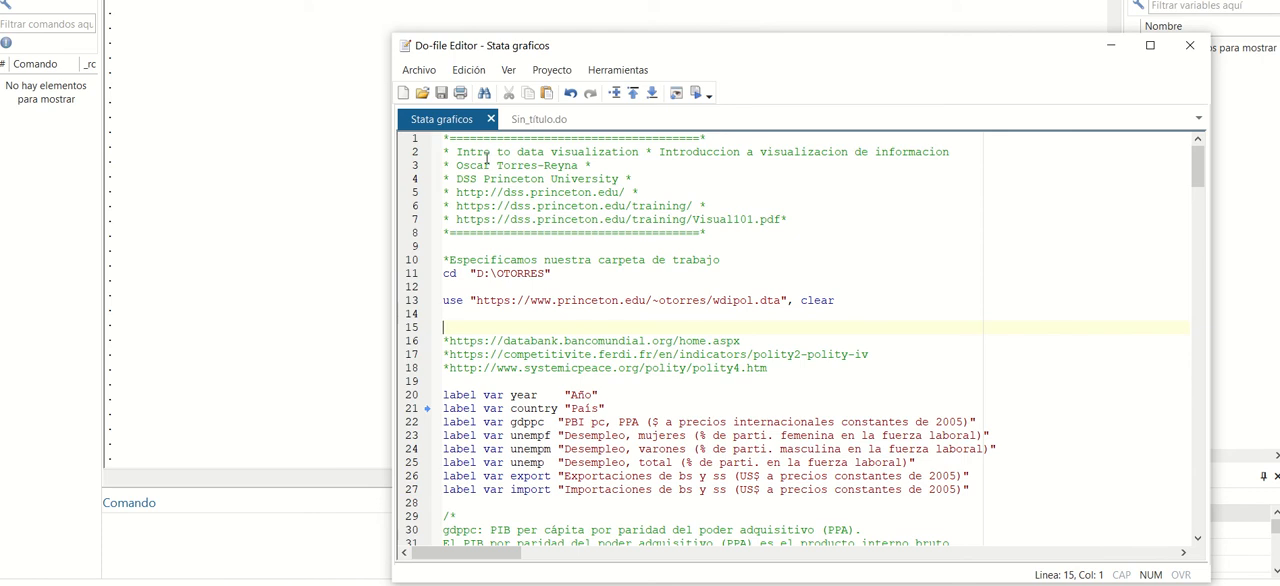
pyautogui.click(444, 261)
pyautogui.moveTo(444, 261); pyautogui.dragTo(577, 277)
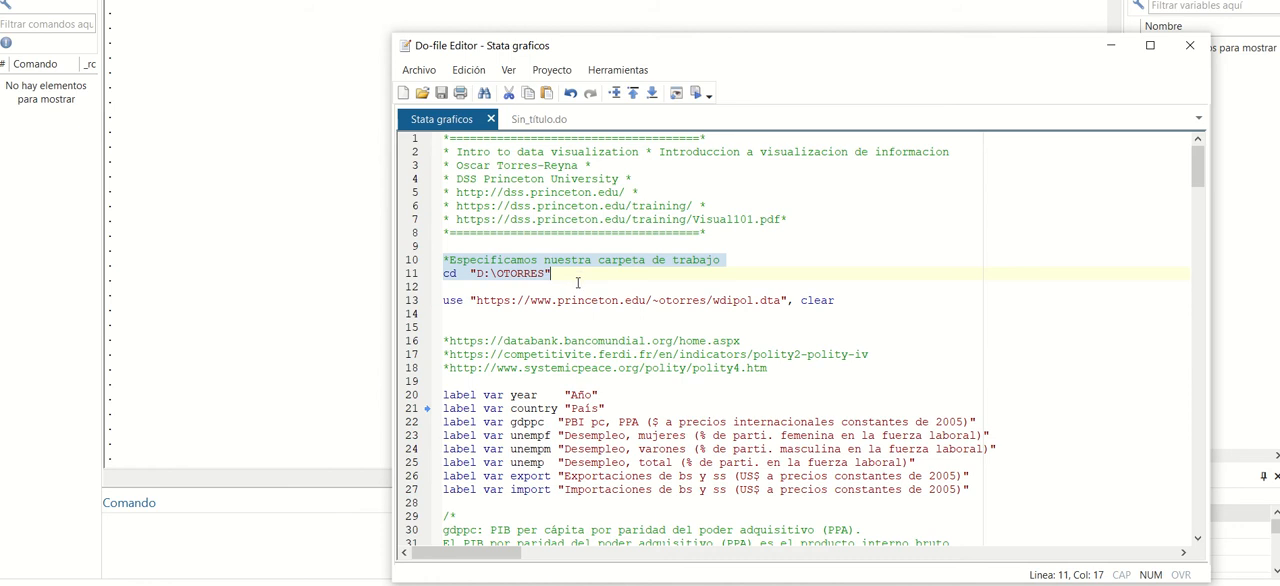
pyautogui.click(697, 93)
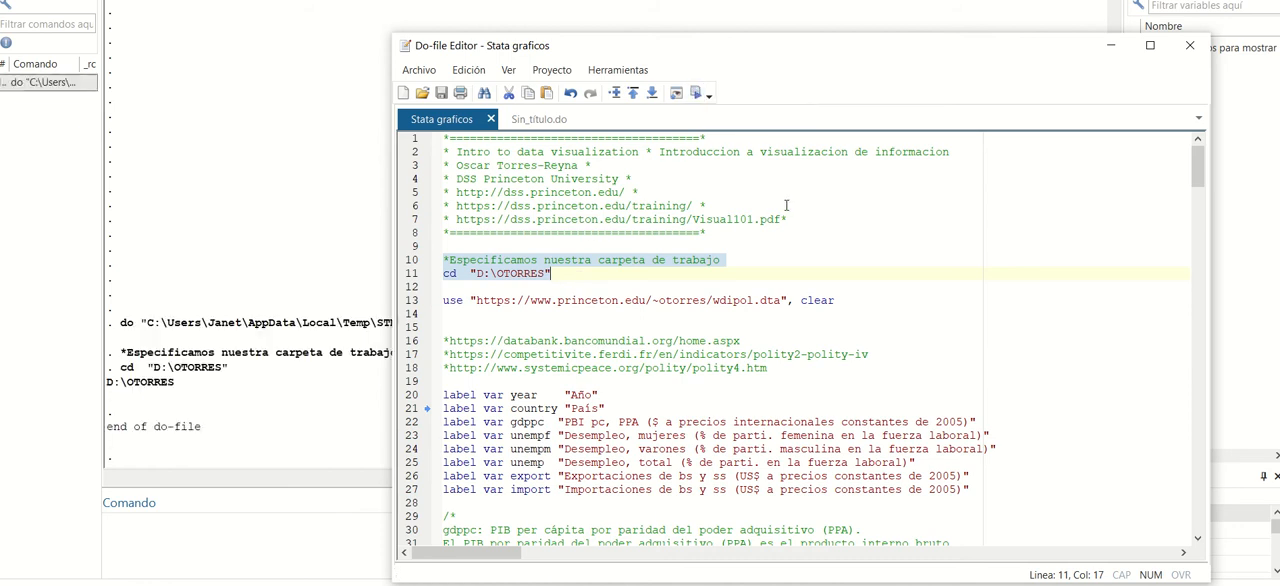
pyautogui.moveTo(834, 300); pyautogui.dragTo(428, 302)
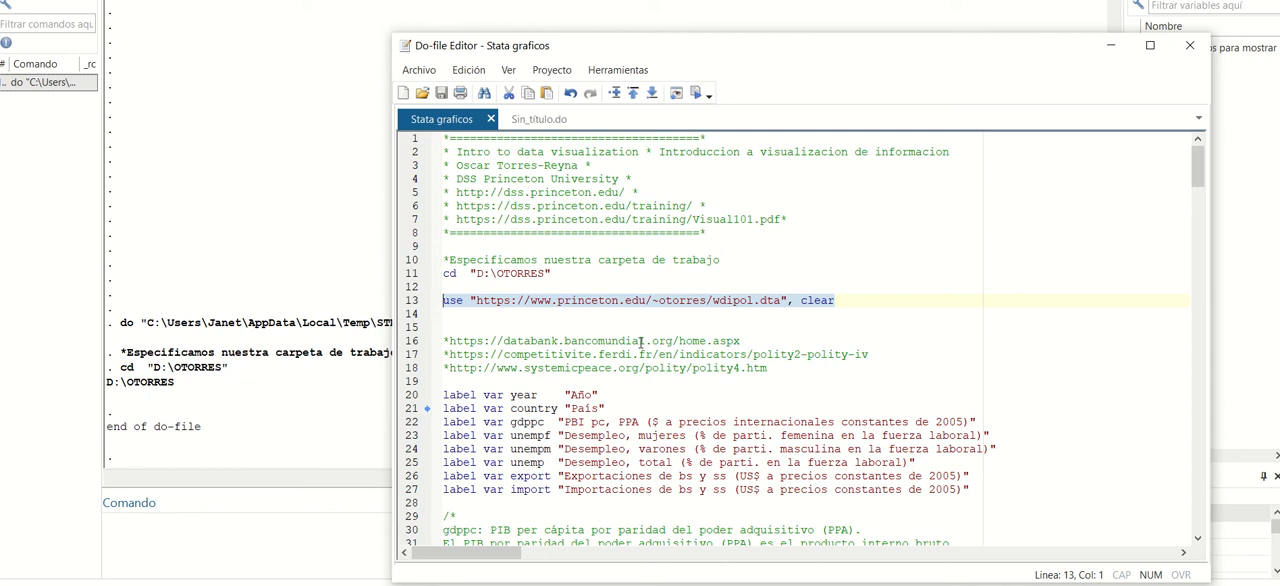
pyautogui.click(697, 93)
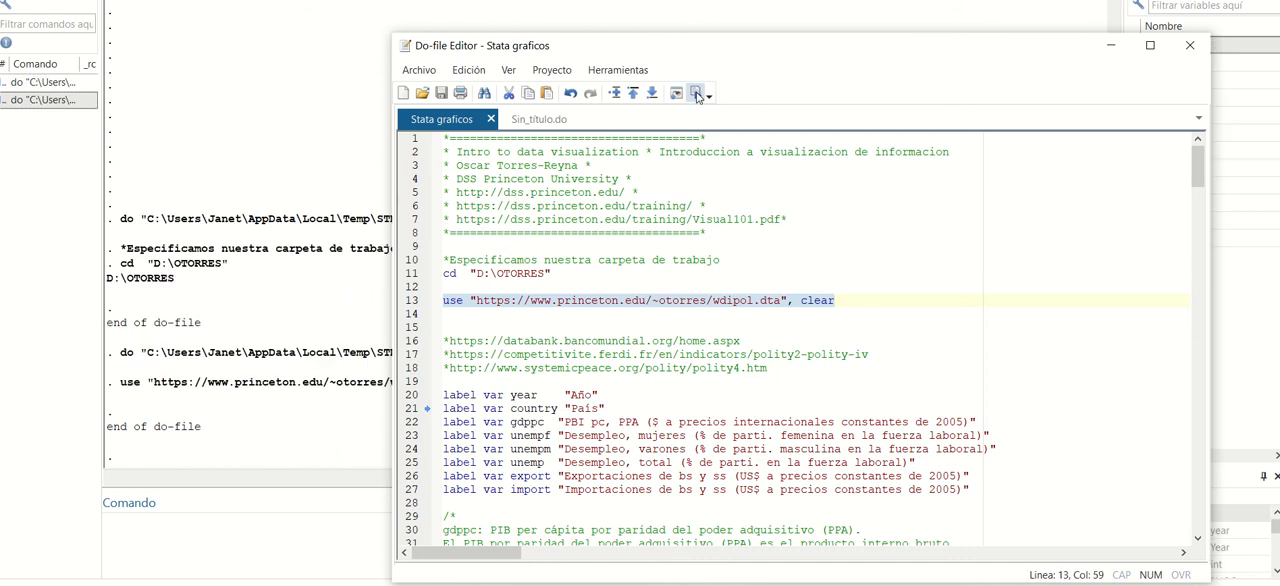
pyautogui.moveTo(841, 51); pyautogui.dragTo(609, 51)
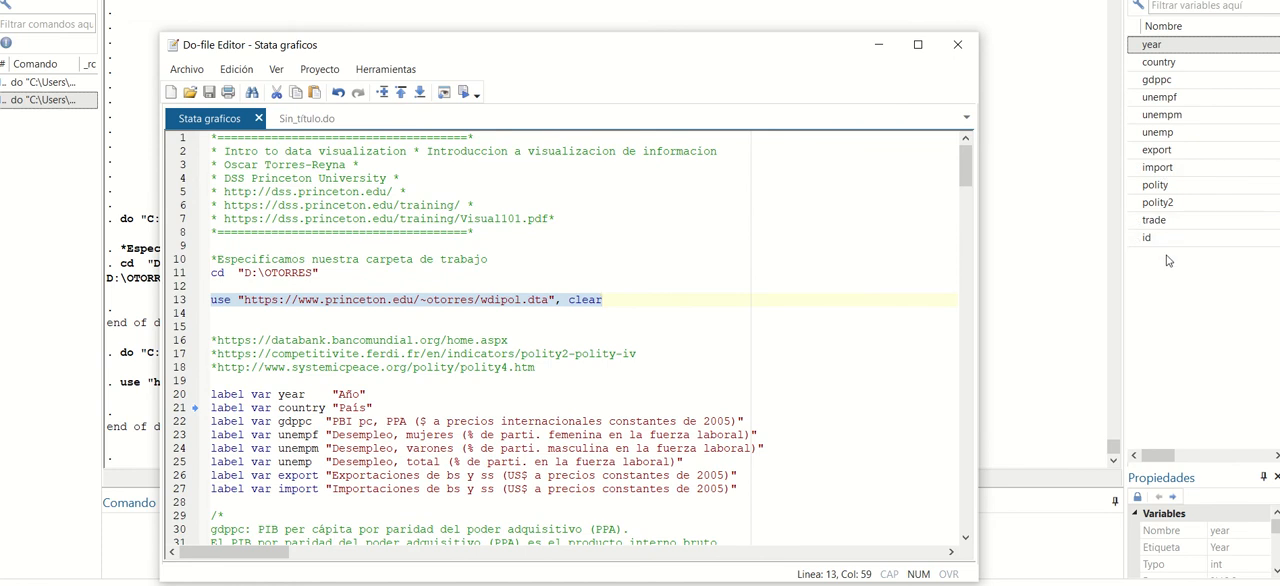
# Review the data source links in lines 16–18, then examine the databases and popular indicators on the World Bank DataBank page in Chrome.
pyautogui.click(561, 330)
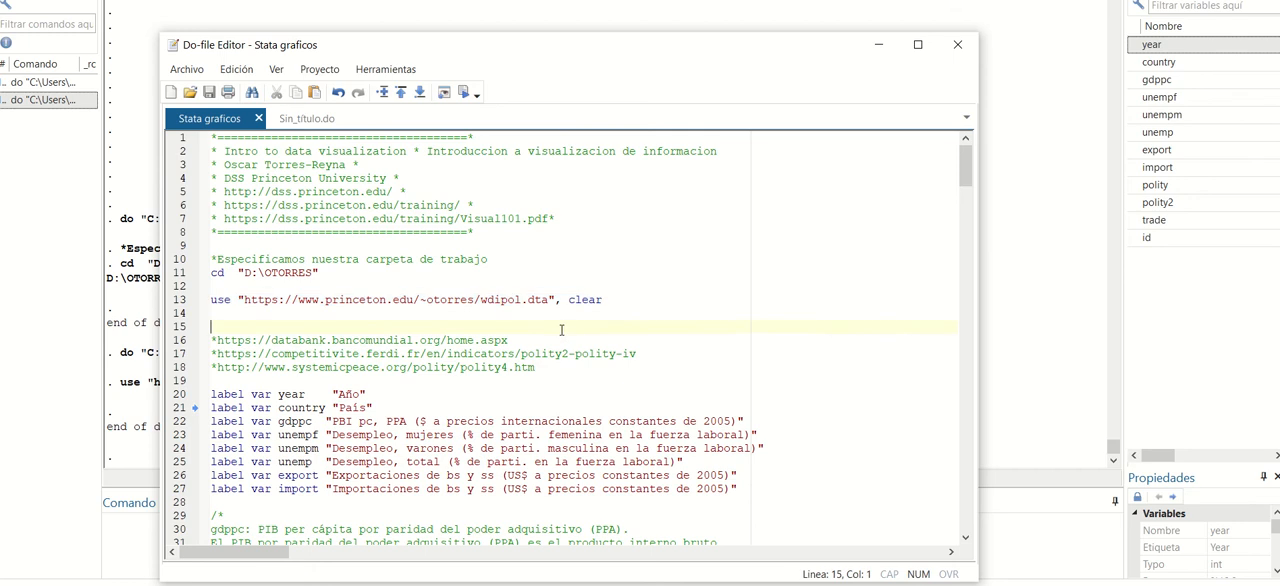
pyautogui.moveTo(548, 368); pyautogui.dragTo(212, 340)
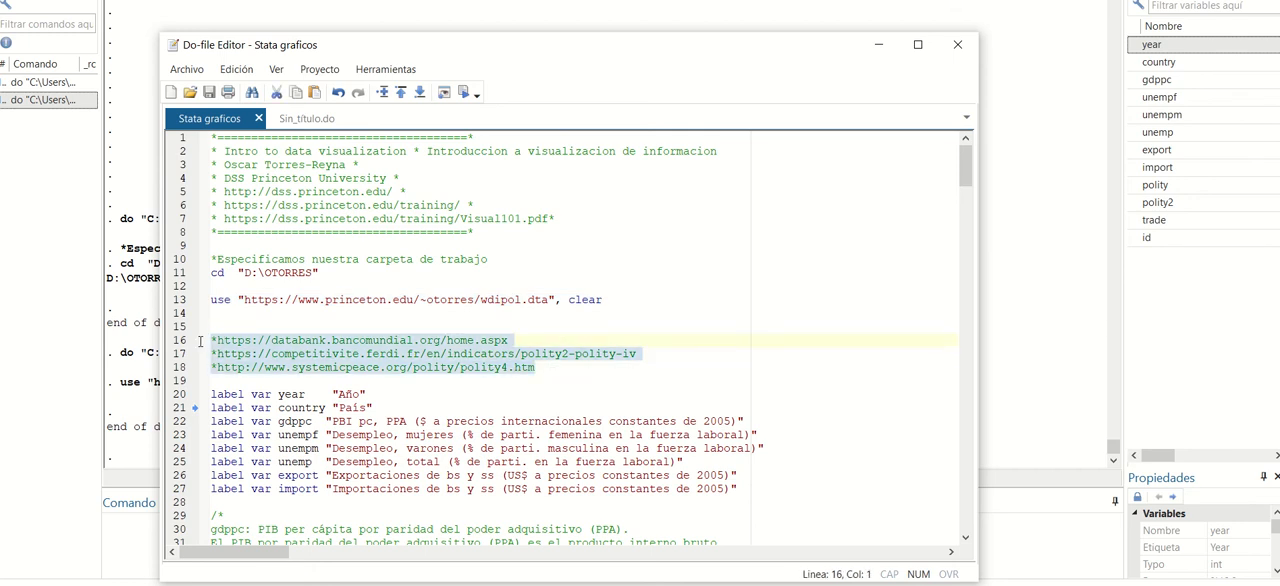
pyautogui.click(460, 327)
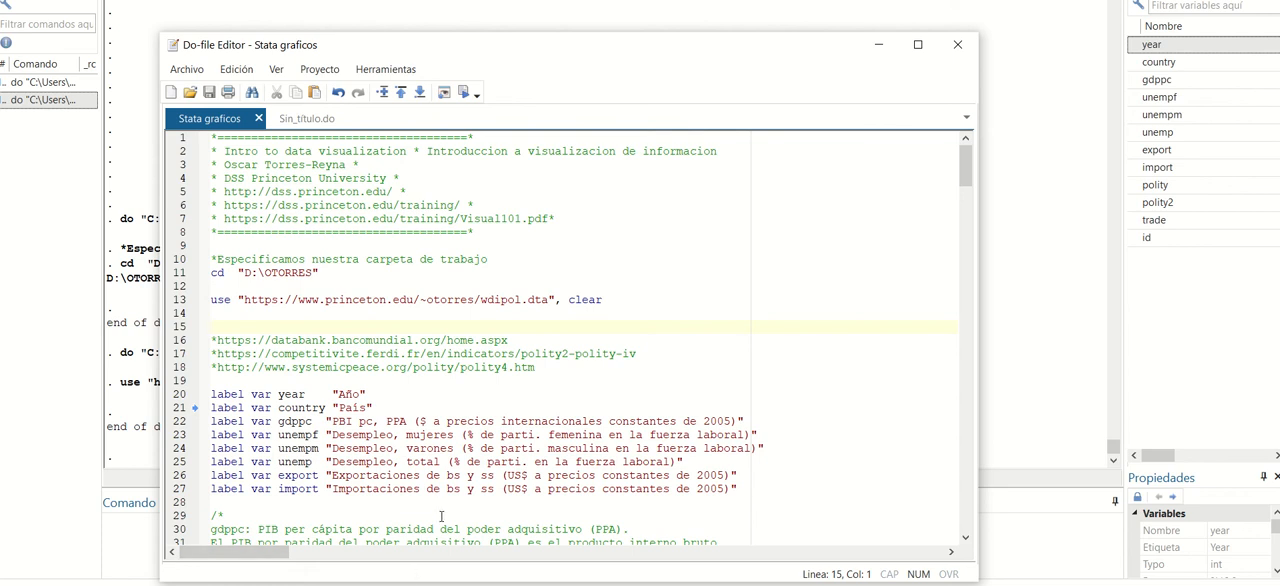
pyautogui.moveTo(387, 585)
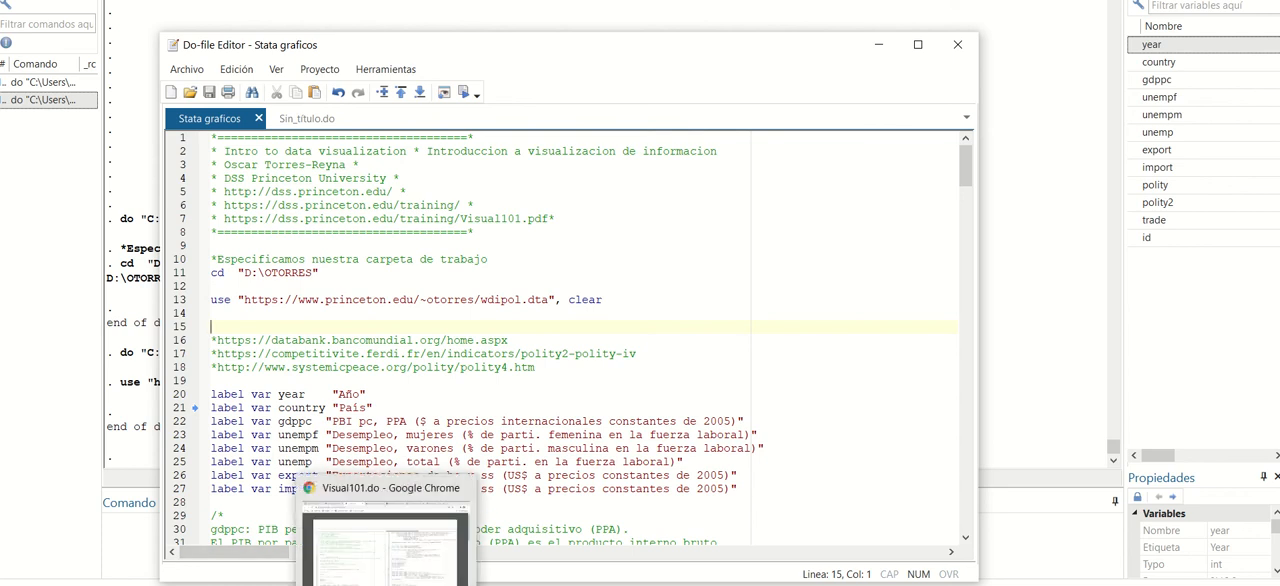
pyautogui.click(380, 548)
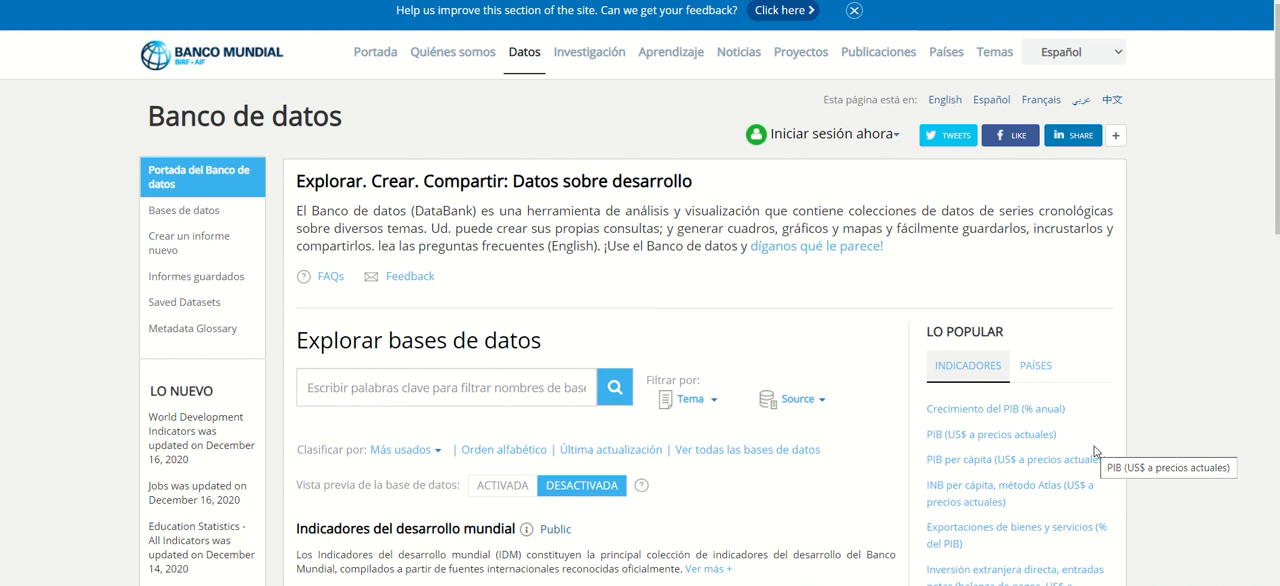
pyautogui.click(508, 391)
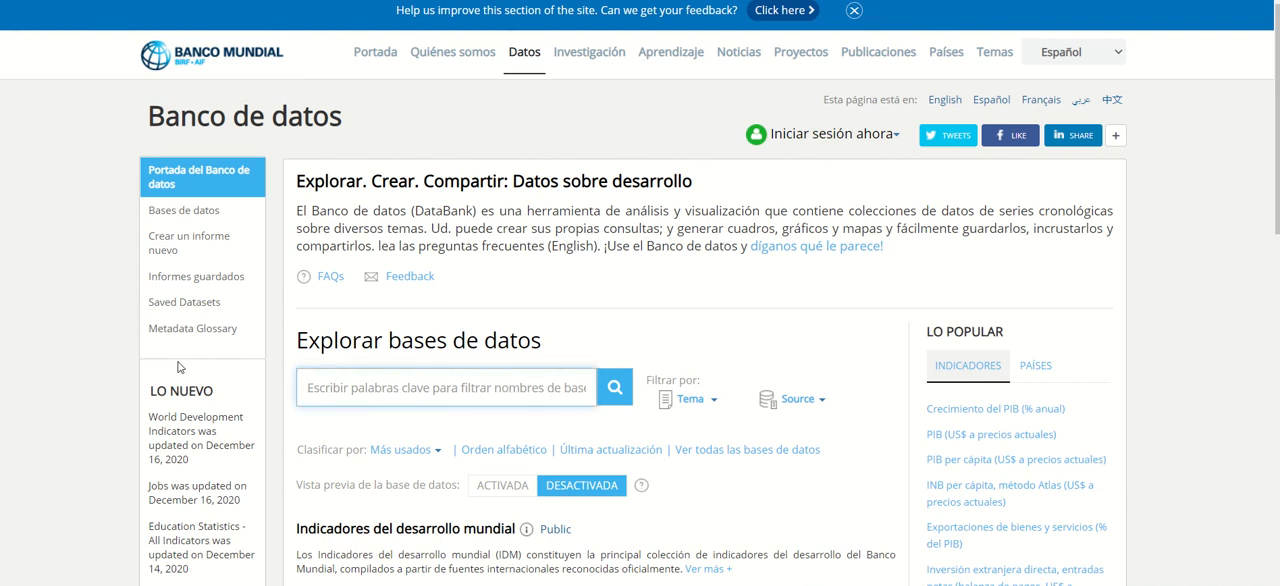
pyautogui.scroll(-2, 180, 367)
pyautogui.scroll(-2, 180, 368)
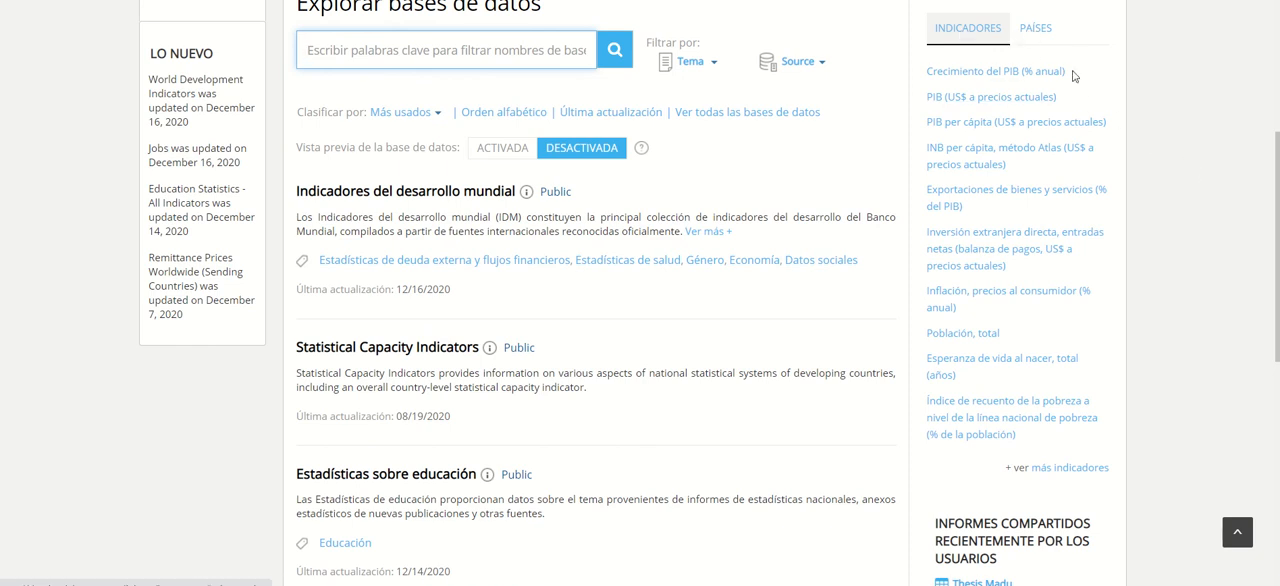
pyautogui.scroll(4, 1147, 160)
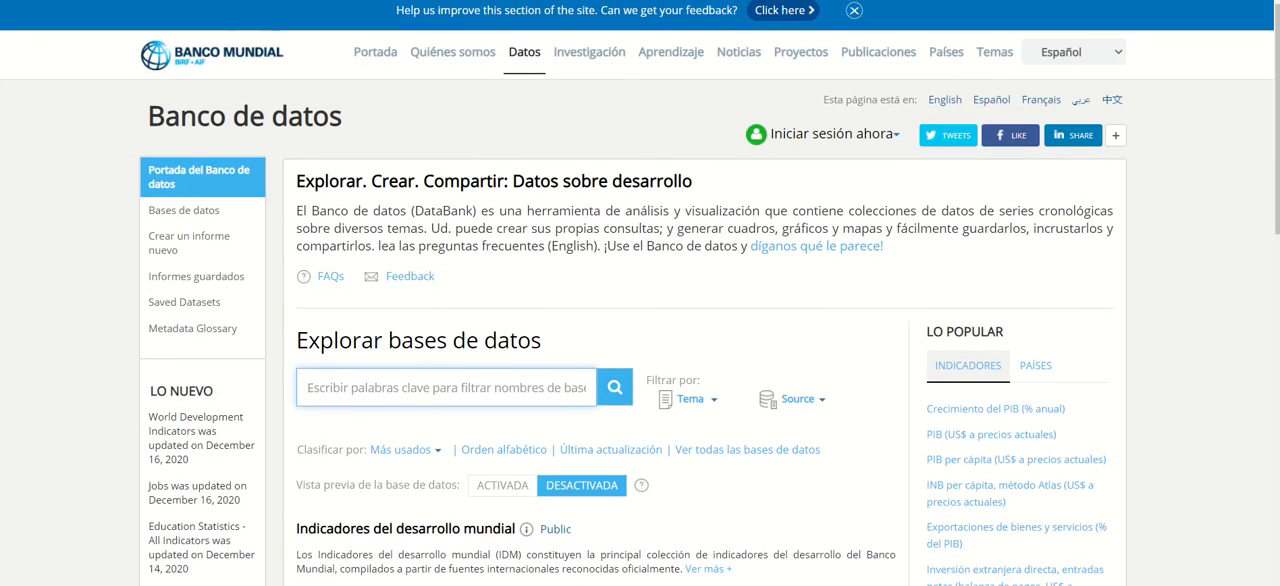
# Switch back to Stata and widen the variables list until the full variable labels fit.
pyautogui.click(652, 570)
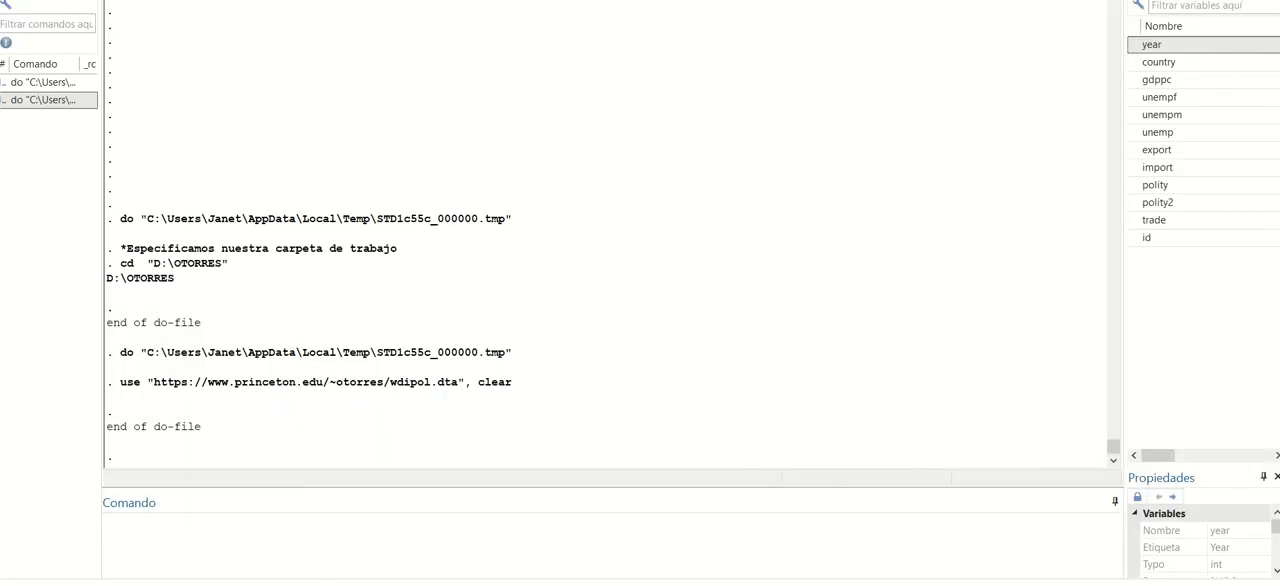
pyautogui.click(785, 578)
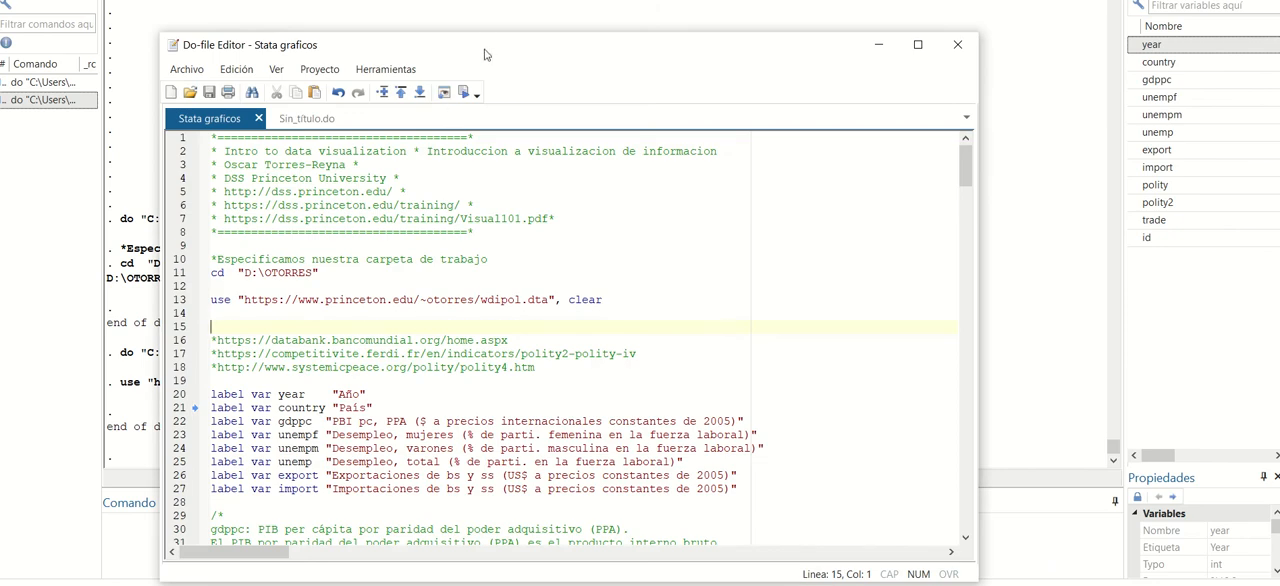
pyautogui.moveTo(487, 49); pyautogui.dragTo(500, 30)
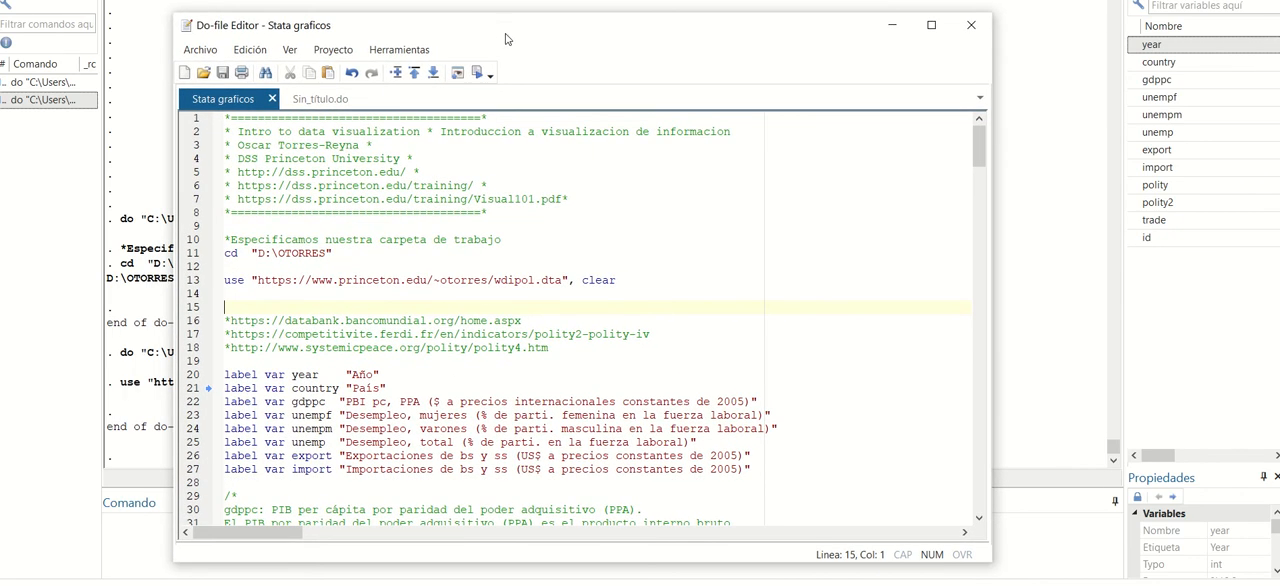
pyautogui.click(1128, 298)
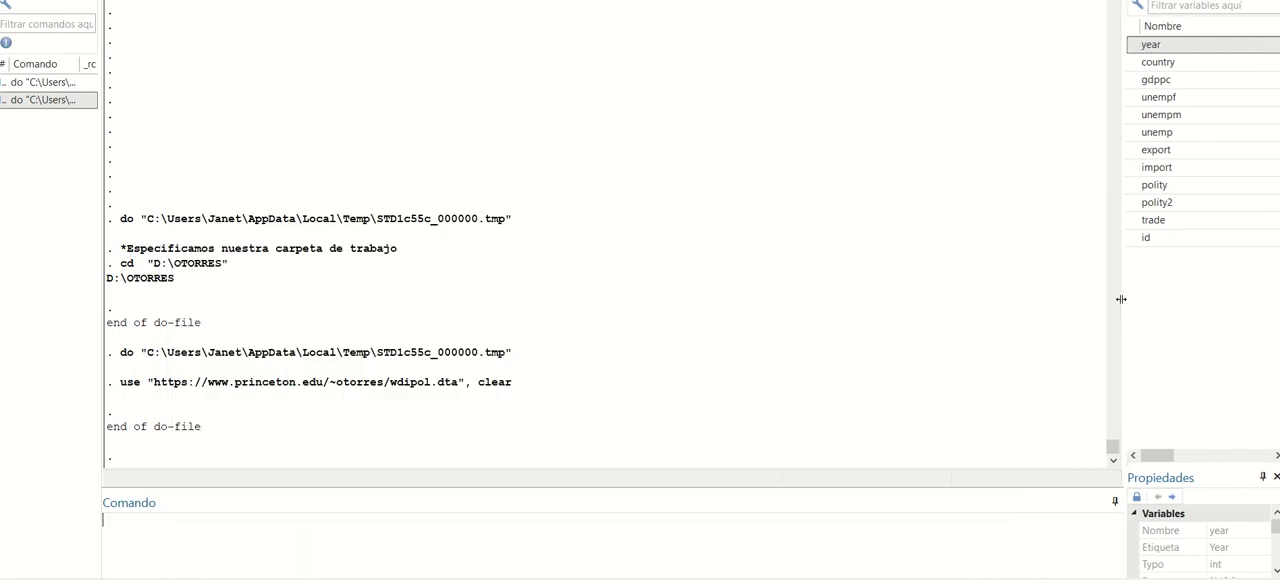
pyautogui.moveTo(1092, 308); pyautogui.dragTo(808, 334)
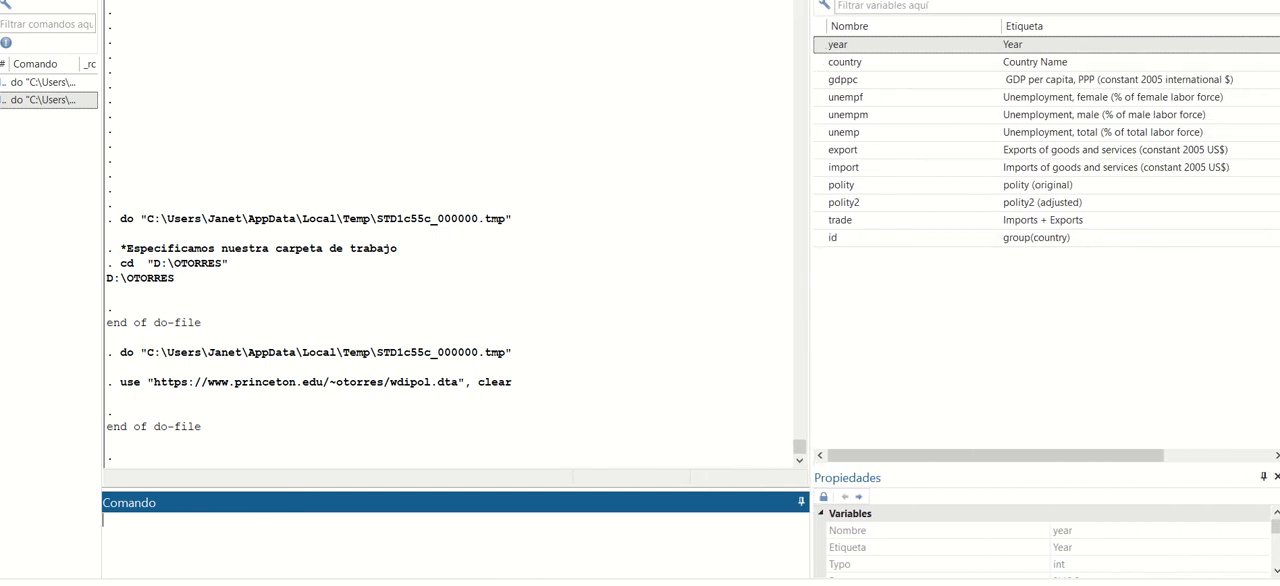
# Bring back the do-file editor beside the variables list and run lines 20–27 to apply Spanish labels to the variables year through import.
pyautogui.click(721, 584)
pyautogui.click(812, 530)
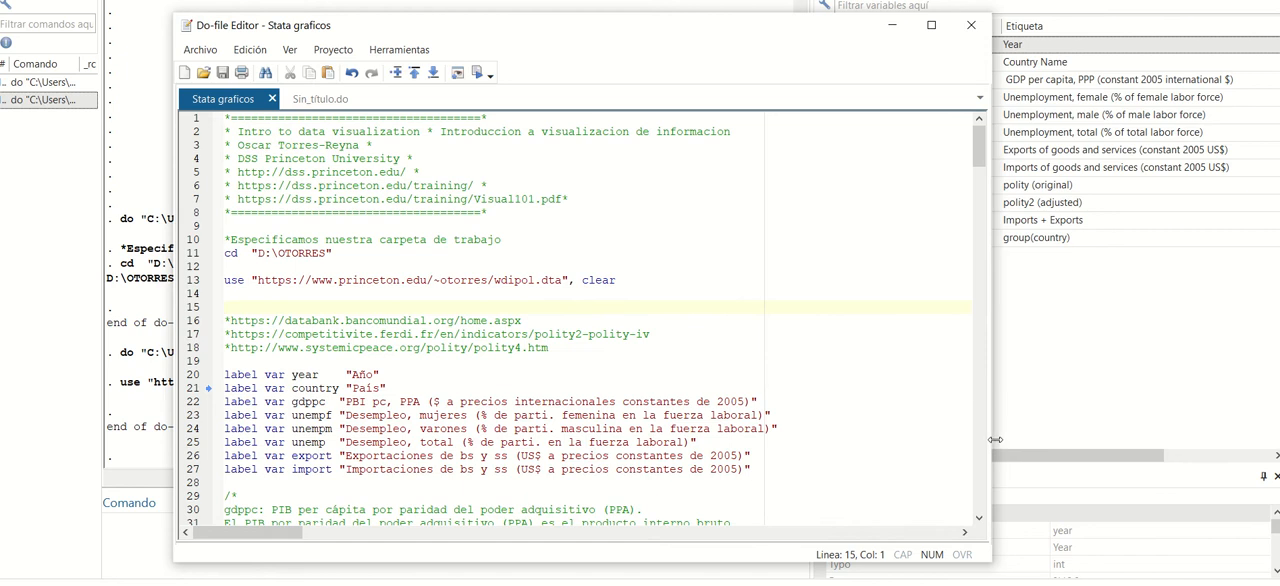
pyautogui.moveTo(988, 441); pyautogui.dragTo(832, 441)
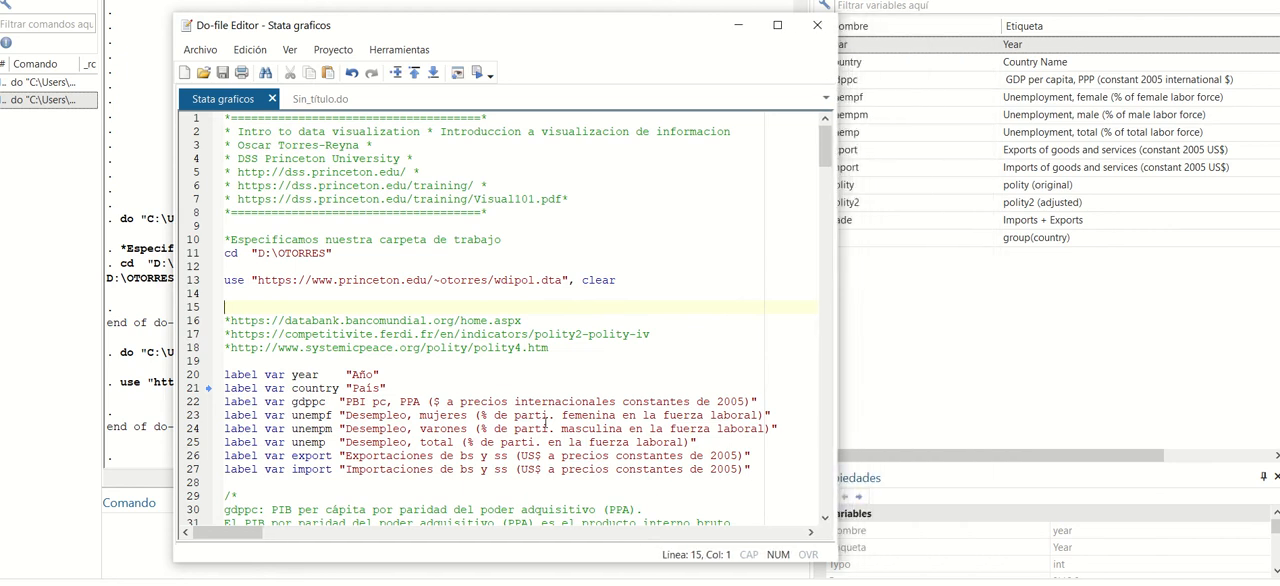
pyautogui.scroll(-2, 543, 418)
pyautogui.moveTo(598, 30); pyautogui.dragTo(490, 22)
pyautogui.moveTo(652, 381); pyautogui.dragTo(114, 286)
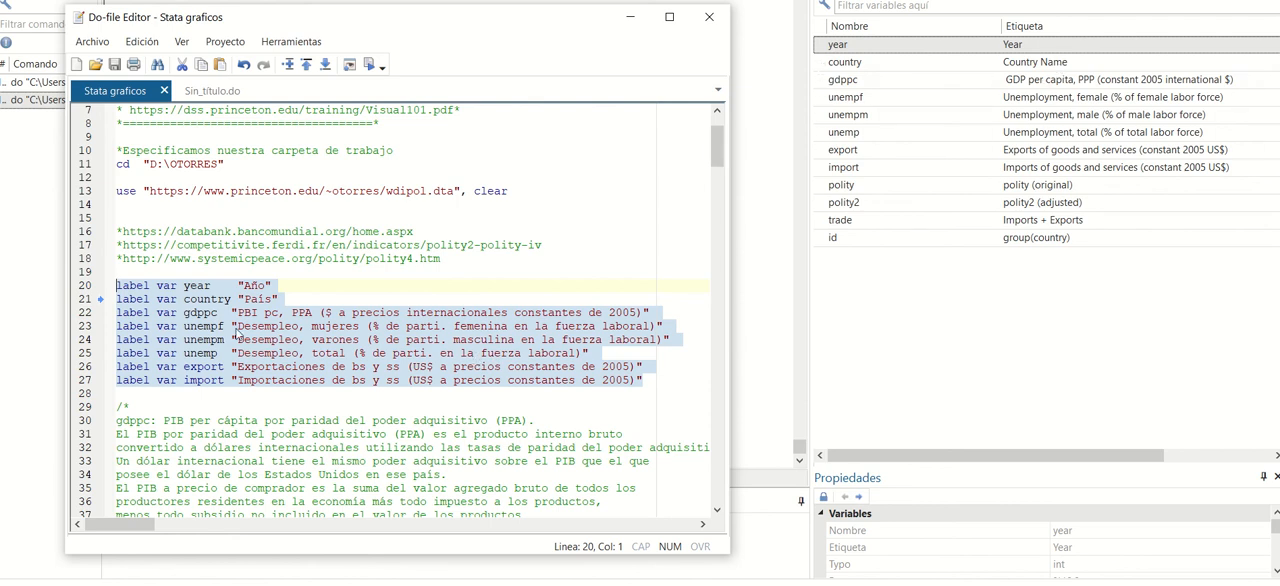
pyautogui.click(370, 66)
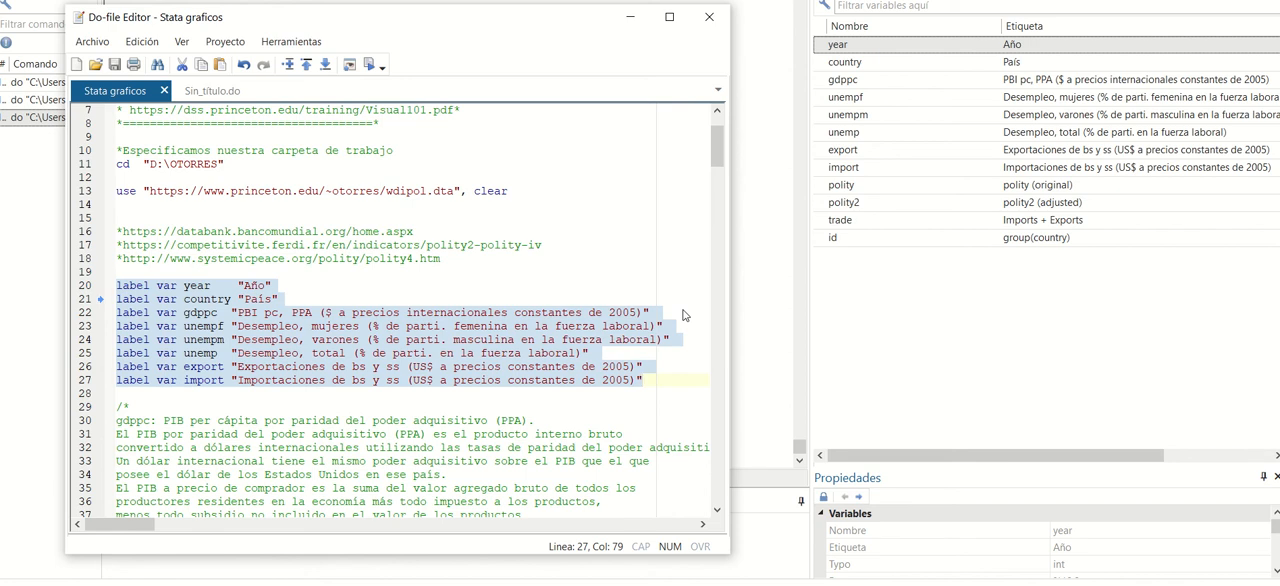
# Read the do-file comments defining gdppc, export, import, polity and polity2, widening the editor to fit the full lines.
pyautogui.scroll(-7, 683, 316)
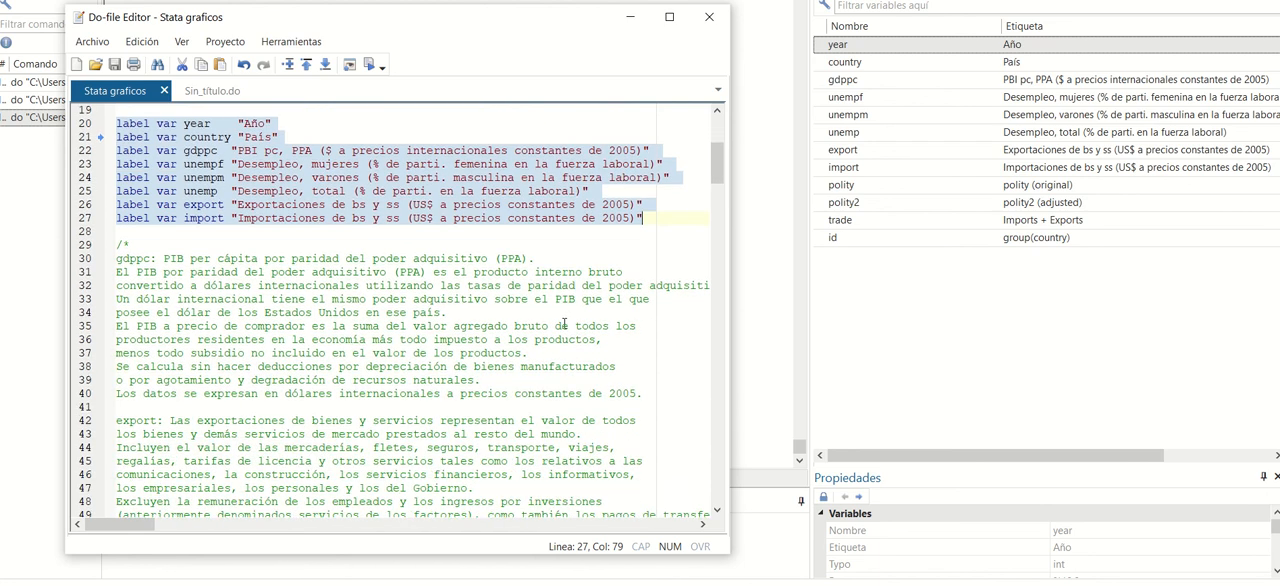
pyautogui.scroll(-6, 565, 323)
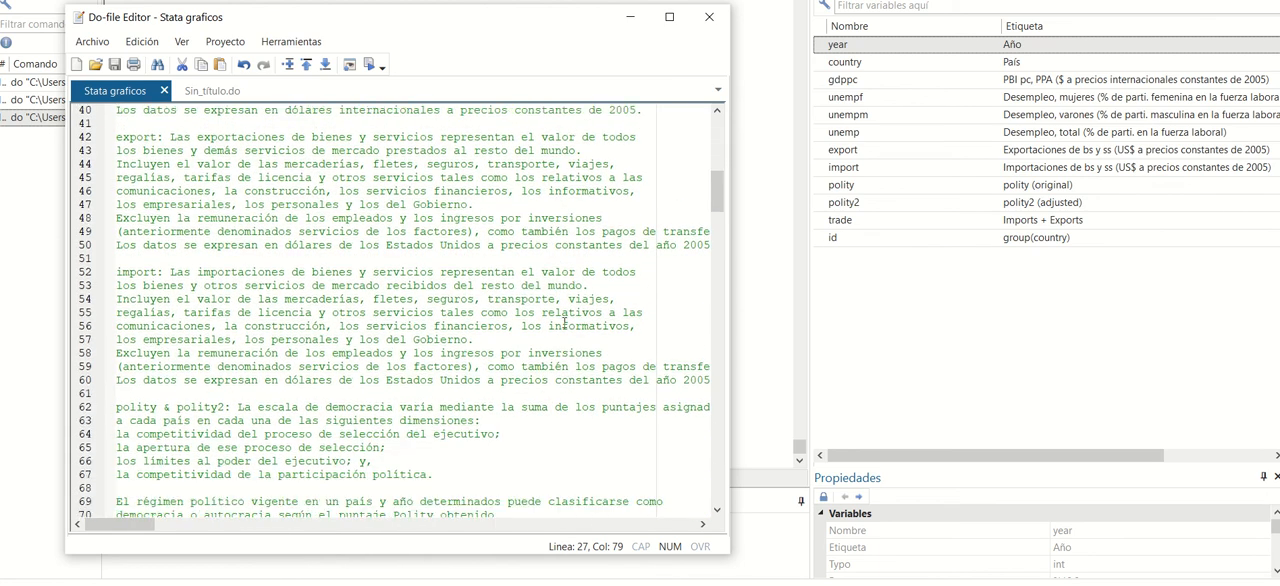
pyautogui.scroll(-1, 564, 323)
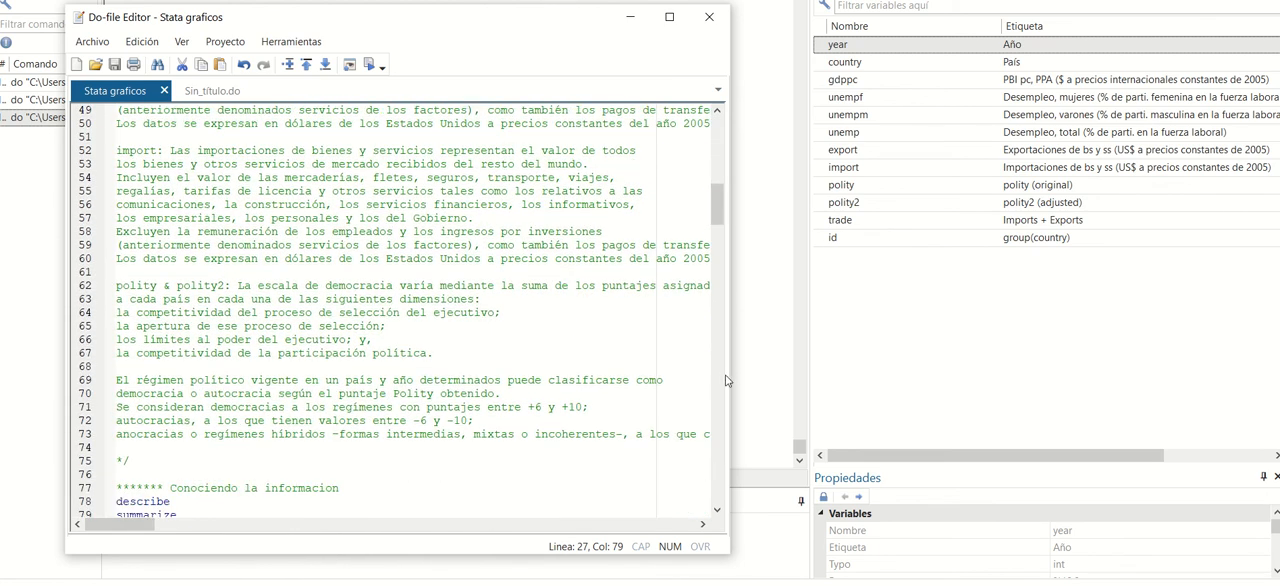
pyautogui.moveTo(730, 378); pyautogui.dragTo(925, 390)
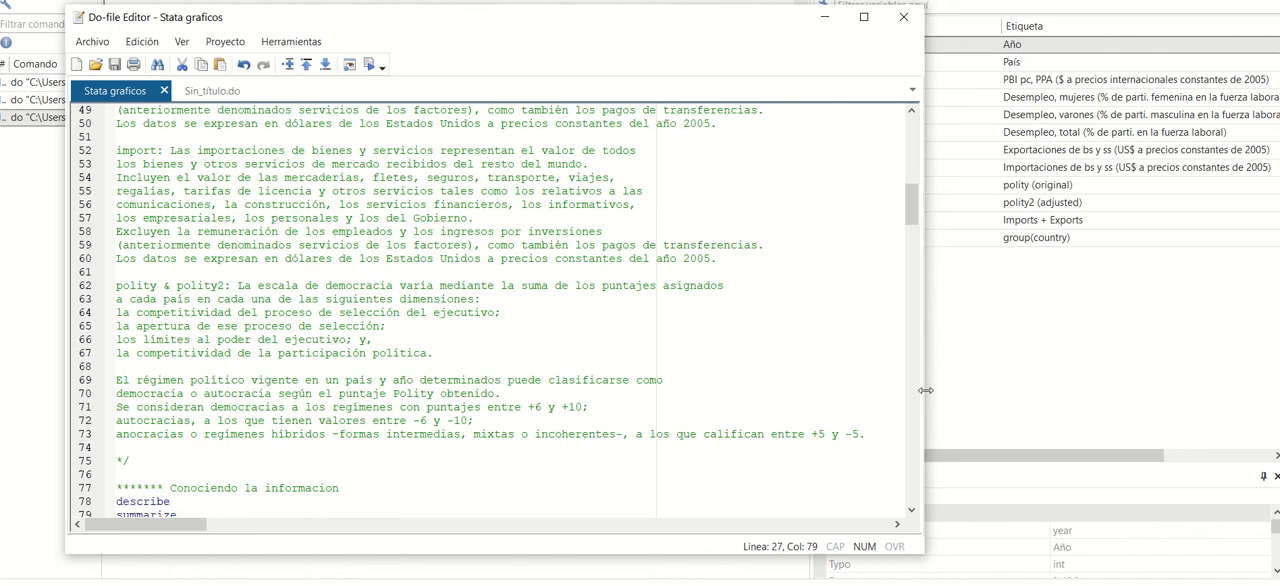
# Run only the describe command in line 78 under "Conociendo la informacion", with the editor moved off the results.
pyautogui.scroll(-4, 514, 343)
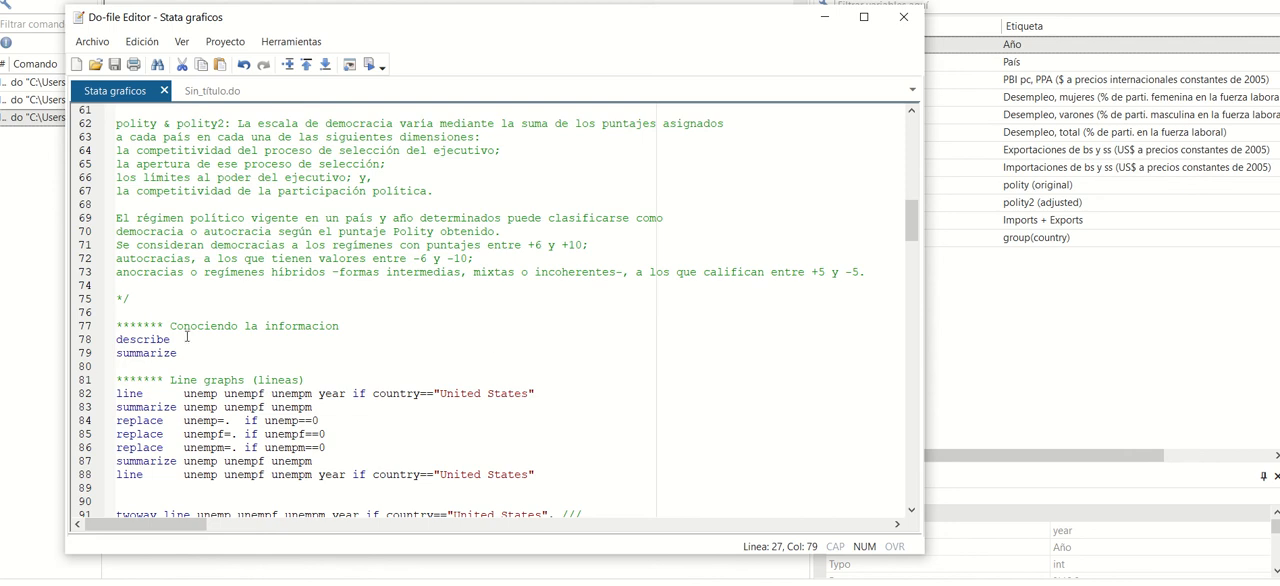
pyautogui.moveTo(178, 353); pyautogui.dragTo(77, 339)
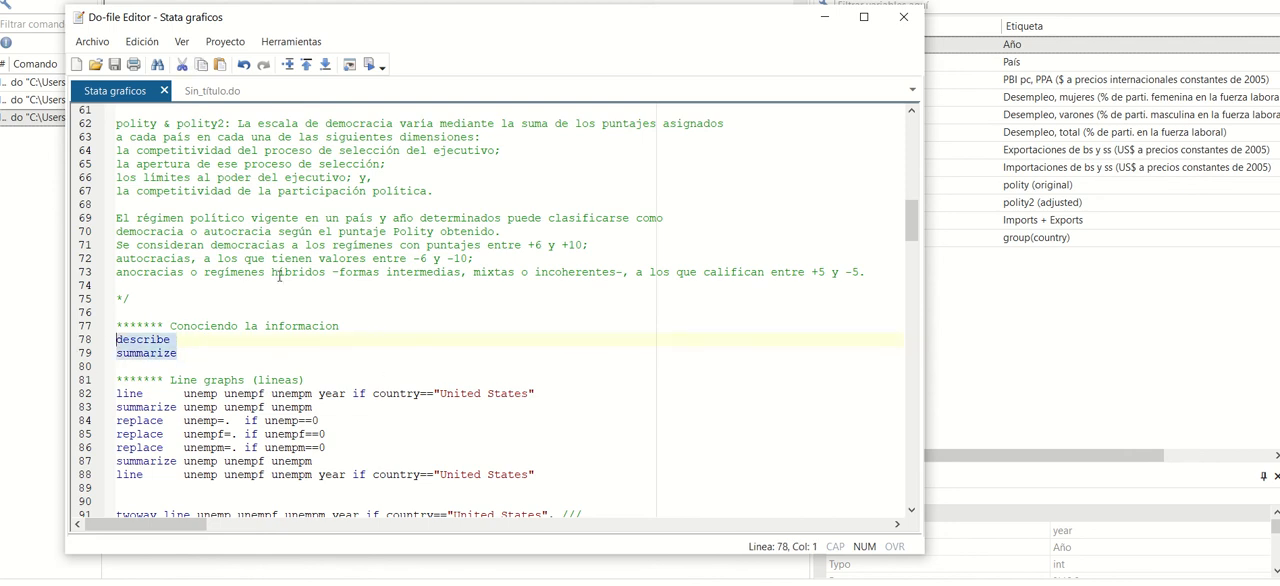
pyautogui.moveTo(374, 19); pyautogui.dragTo(630, 37)
pyautogui.click(440, 370)
pyautogui.moveTo(443, 357); pyautogui.dragTo(360, 357)
pyautogui.click(624, 84)
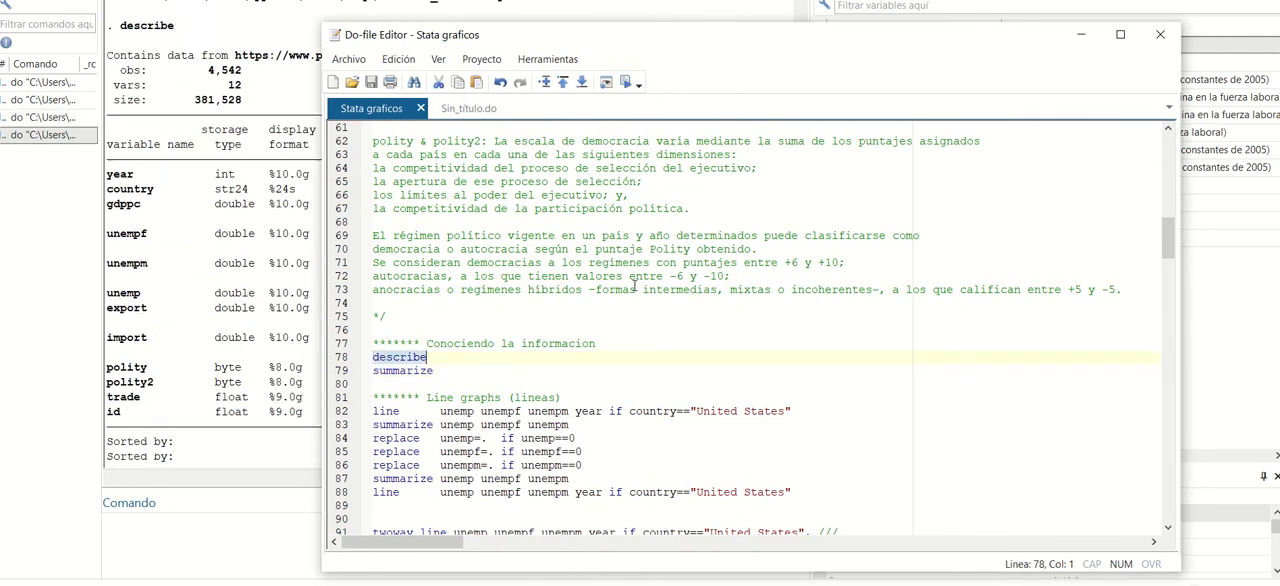
# Run the summarize command in line 79 and move the editor aside to uncover the statistics table.
pyautogui.moveTo(586, 38); pyautogui.dragTo(463, 24)
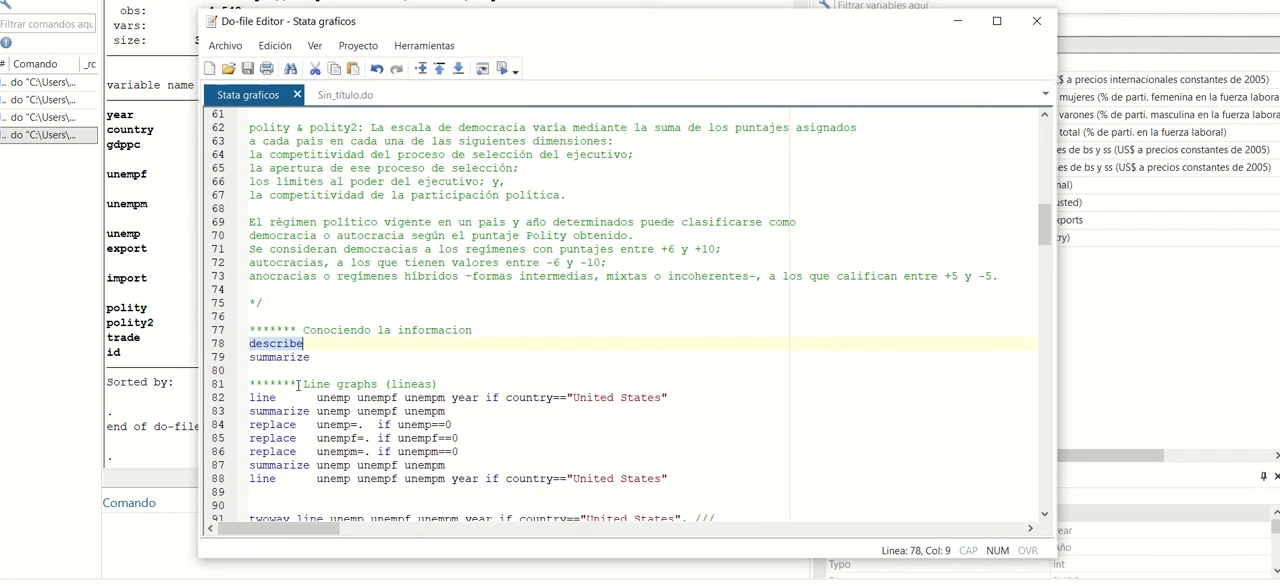
pyautogui.press('Down')
pyautogui.press('End')
pyautogui.hotkey('shift', 'Home')
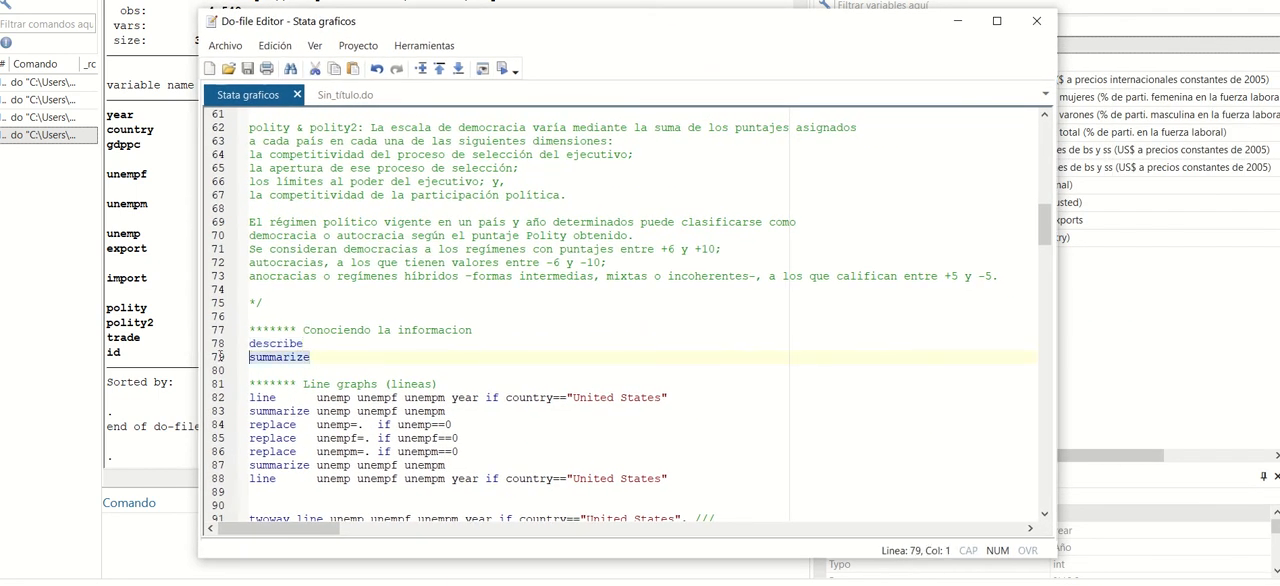
pyautogui.click(502, 68)
pyautogui.moveTo(493, 28); pyautogui.dragTo(869, 20)
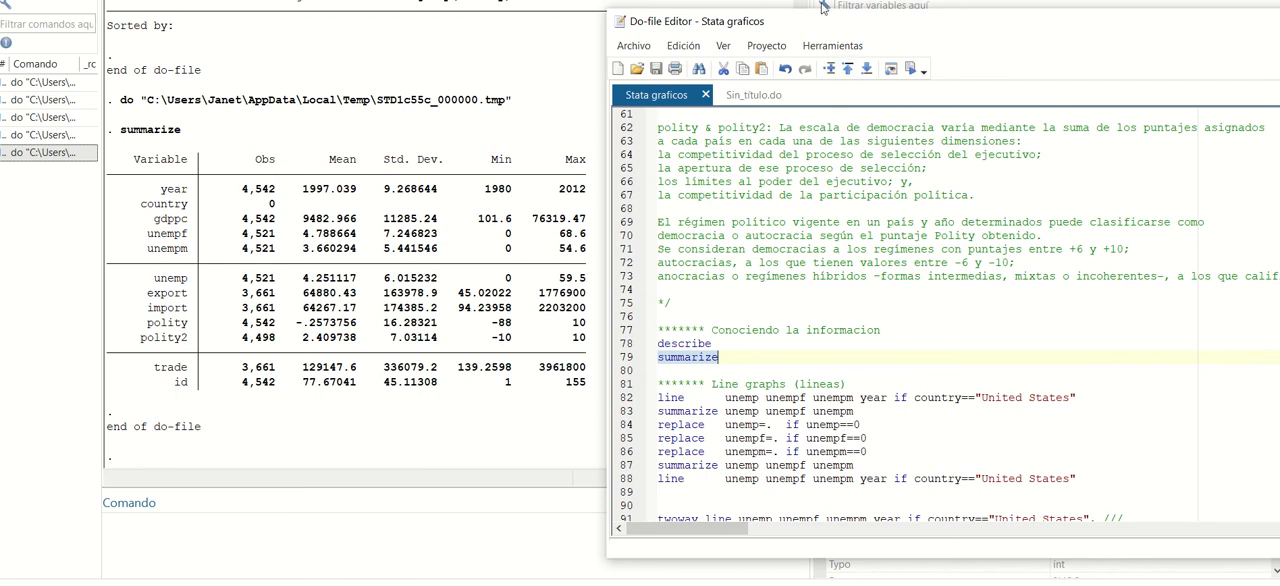
# Place the narrowed do-file editor beside the variables list and run only line 82, graphing unemp, unempf and unempm by year for United States.
pyautogui.moveTo(812, 22); pyautogui.dragTo(718, 20)
pyautogui.click(952, 403)
pyautogui.press('Down')
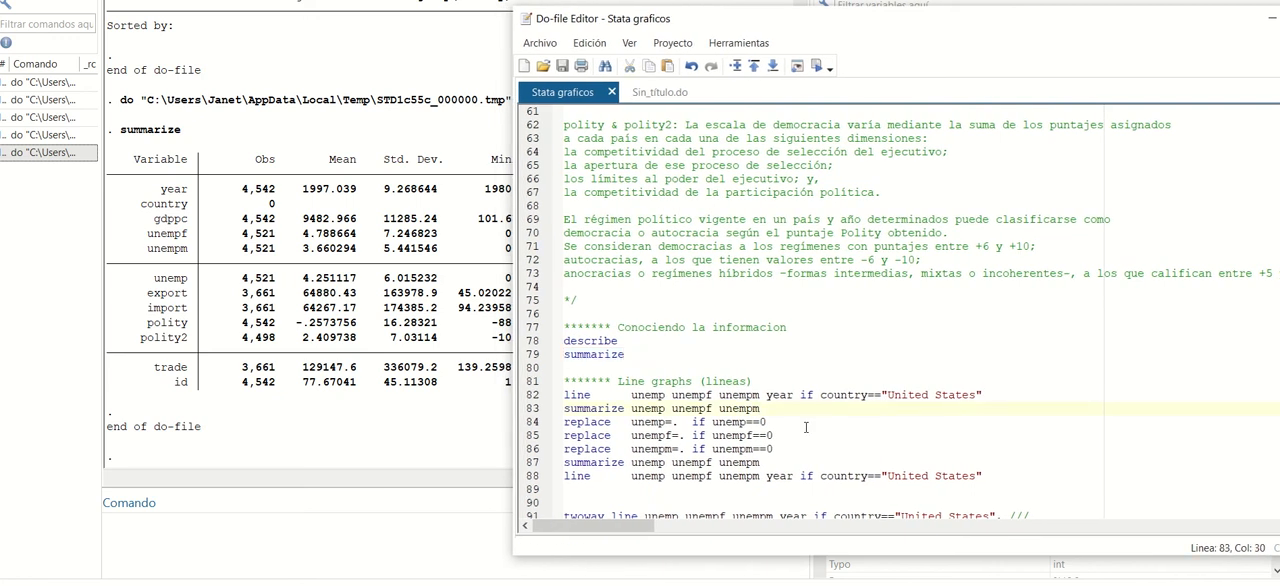
pyautogui.press('Up')
pyautogui.press('Up')
pyautogui.moveTo(1003, 395); pyautogui.dragTo(562, 395)
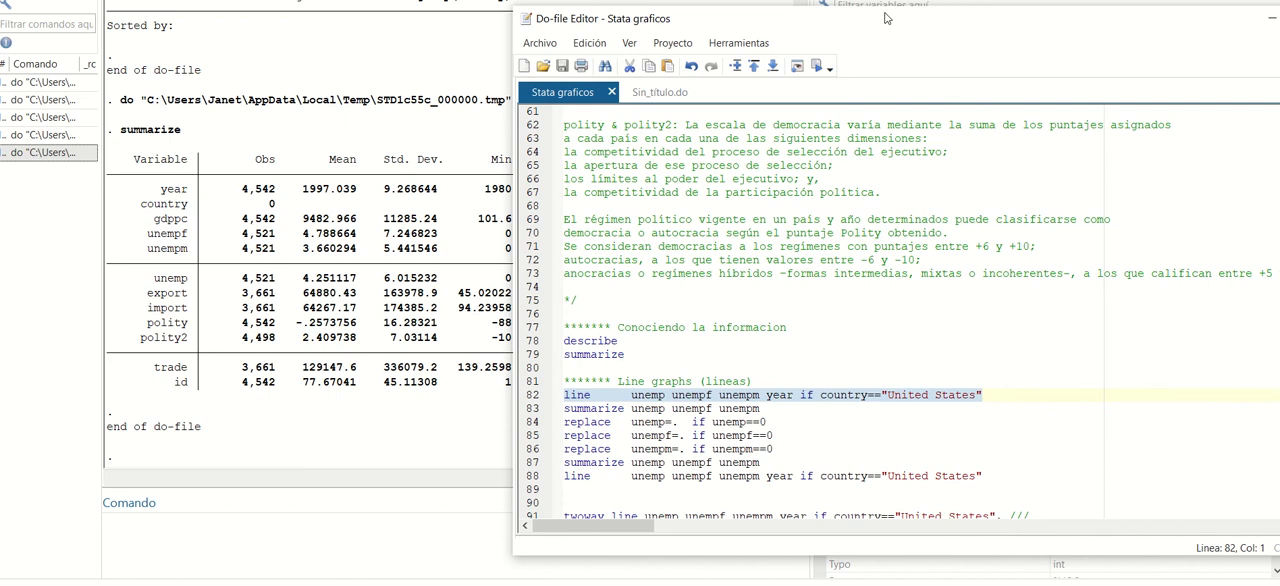
pyautogui.moveTo(892, 19); pyautogui.dragTo(397, 14)
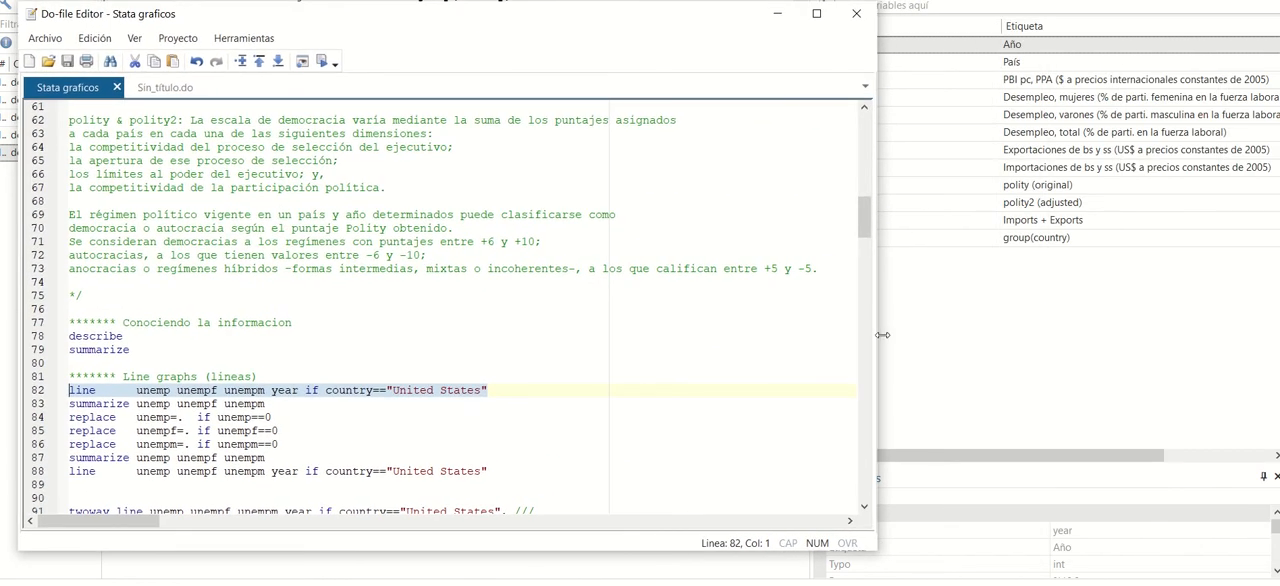
pyautogui.moveTo(877, 336); pyautogui.dragTo(760, 336)
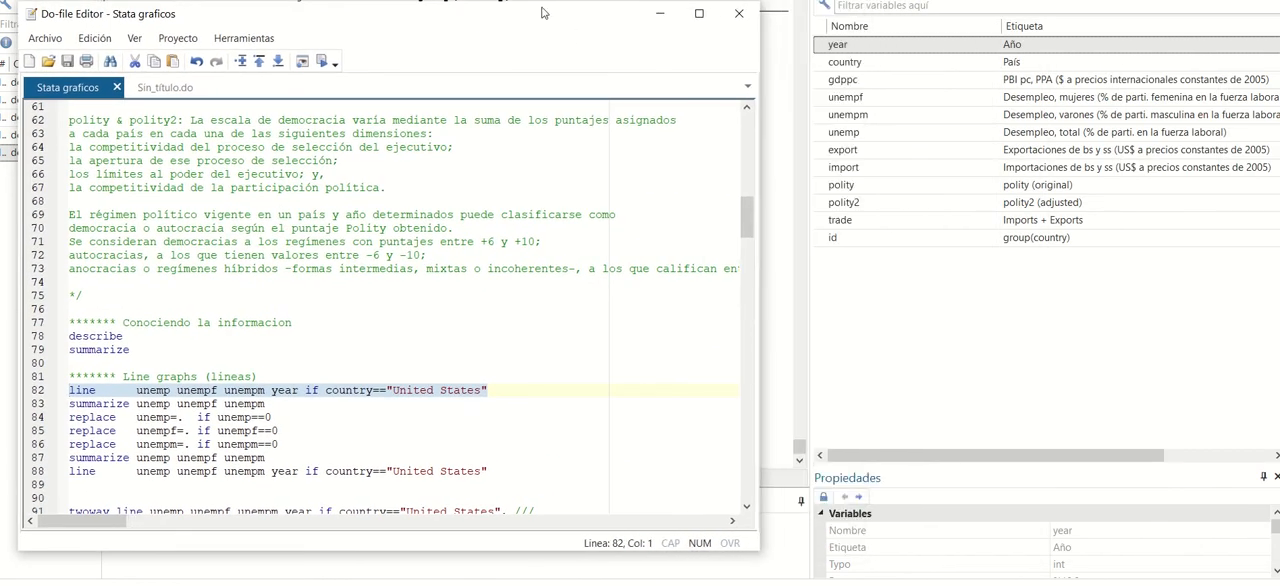
pyautogui.moveTo(535, 20); pyautogui.dragTo(573, 23)
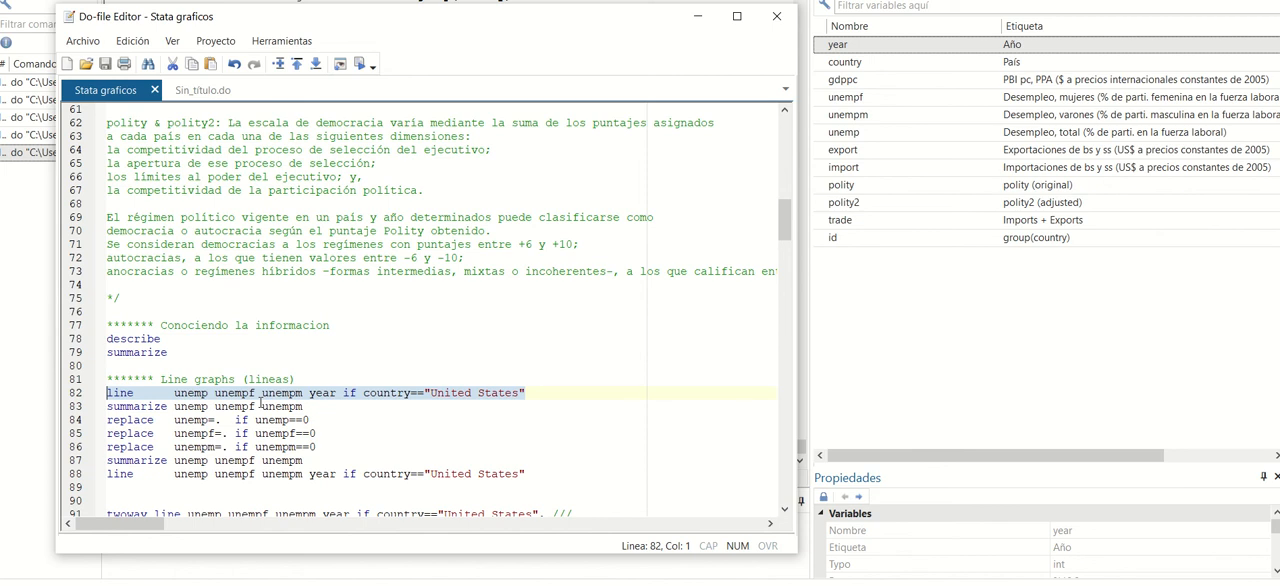
pyautogui.click(361, 65)
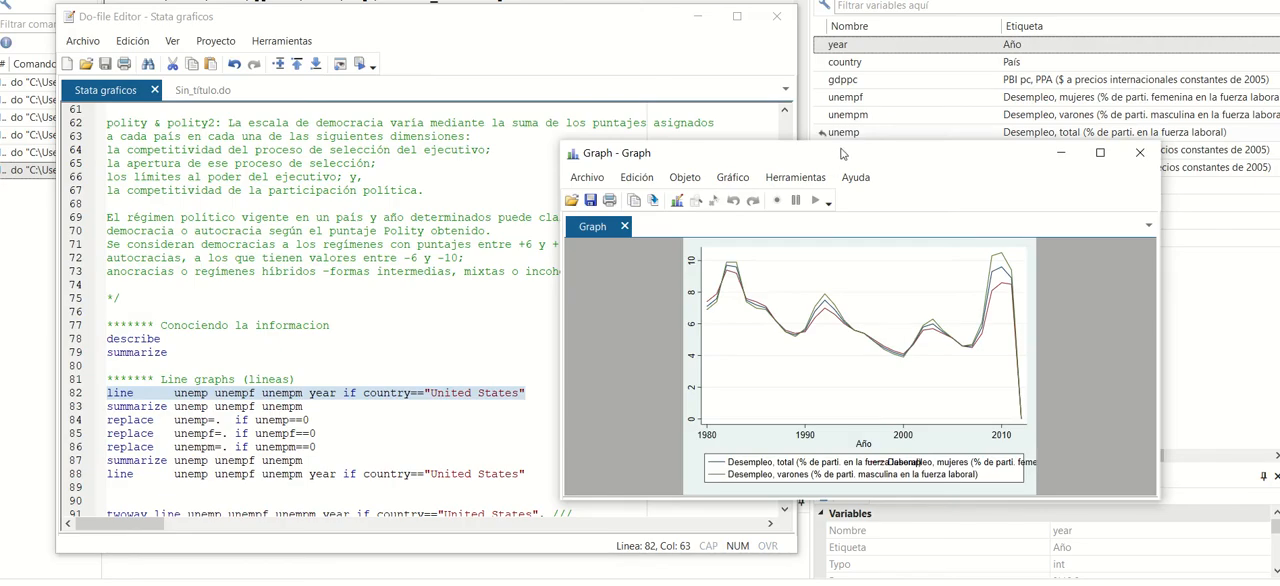
# Move the graph window over the do-file editor and enlarge it in width and height.
pyautogui.moveTo(835, 165); pyautogui.dragTo(472, 100)
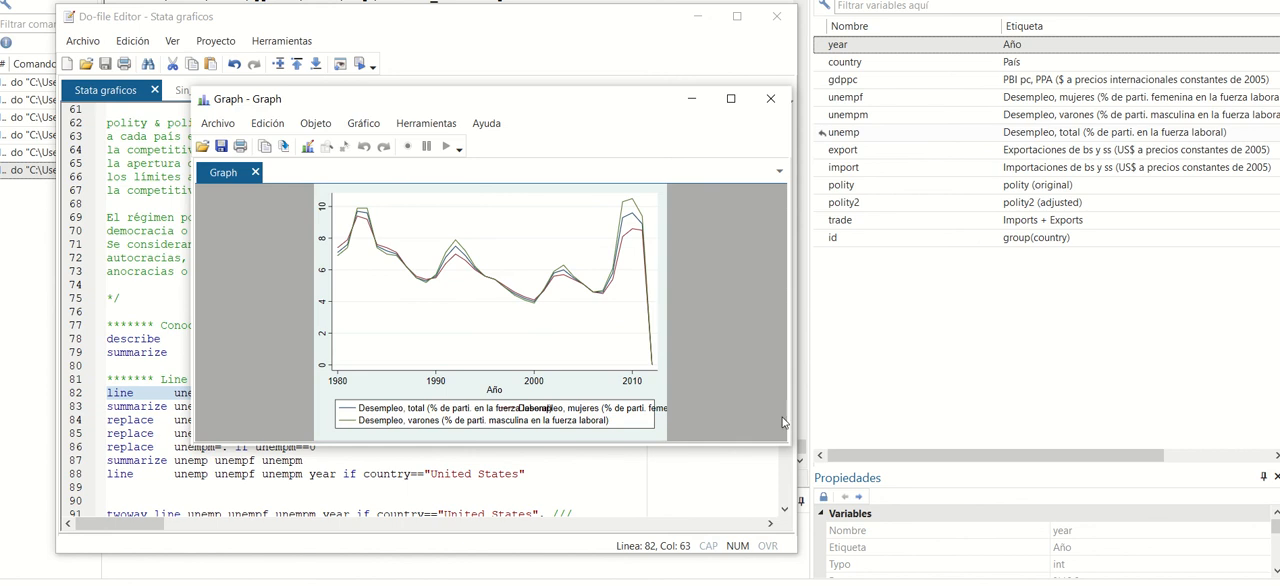
pyautogui.moveTo(789, 422); pyautogui.dragTo(874, 422)
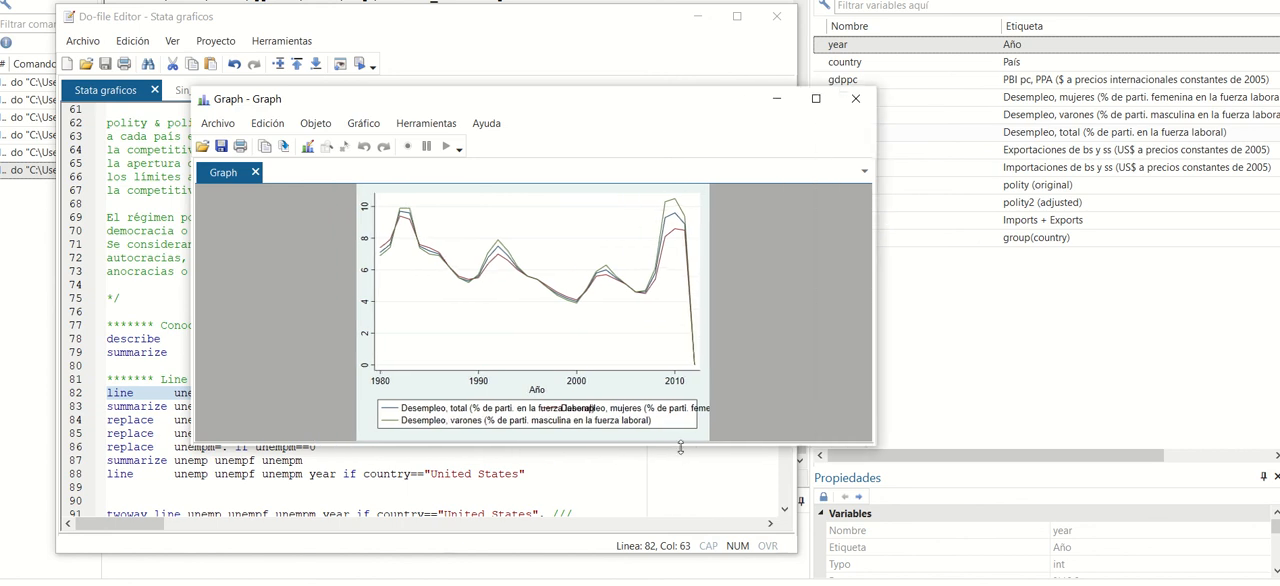
pyautogui.moveTo(680, 448); pyautogui.dragTo(676, 537)
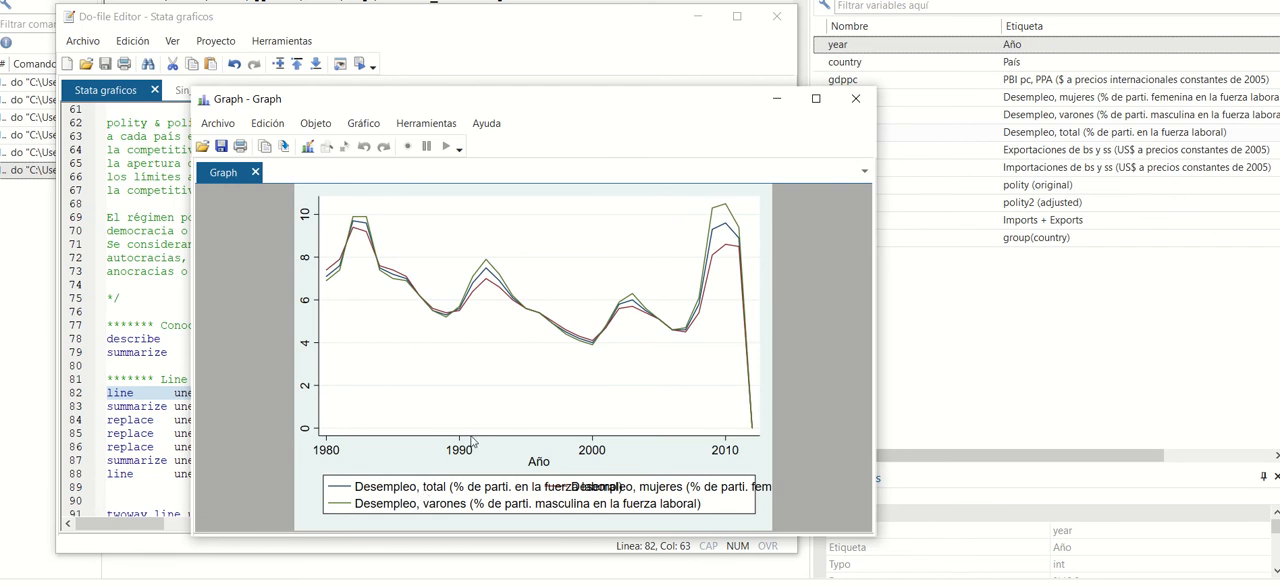
# Open the Graph Editor, inspect the legend labels for total and male unemployment, and close the object list.
pyautogui.click(307, 146)
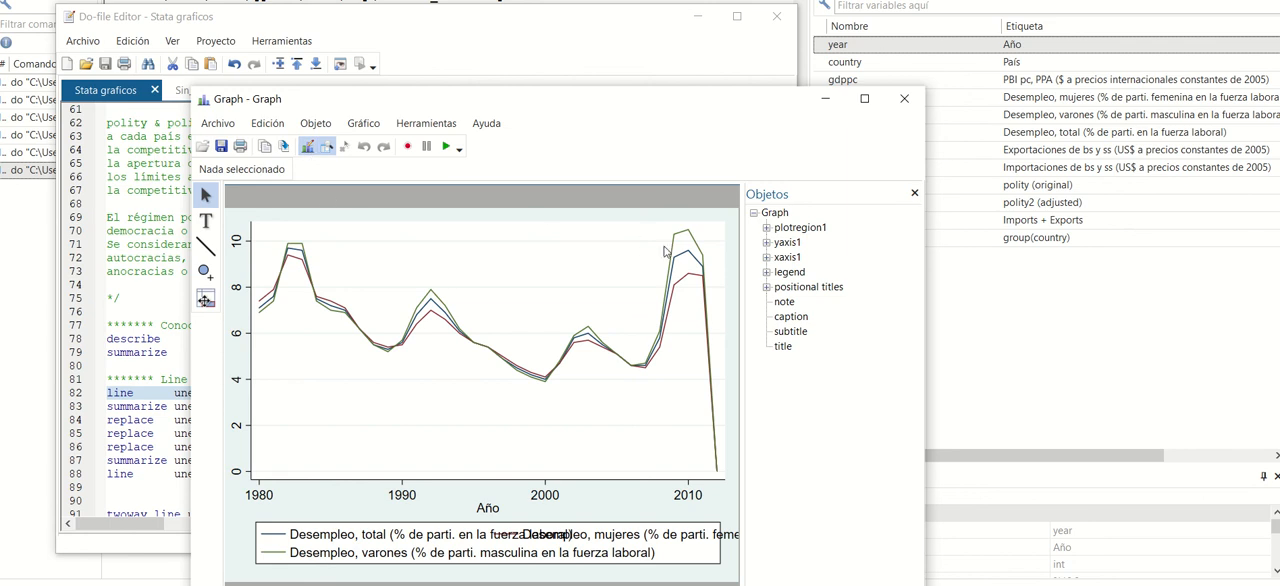
pyautogui.click(446, 541)
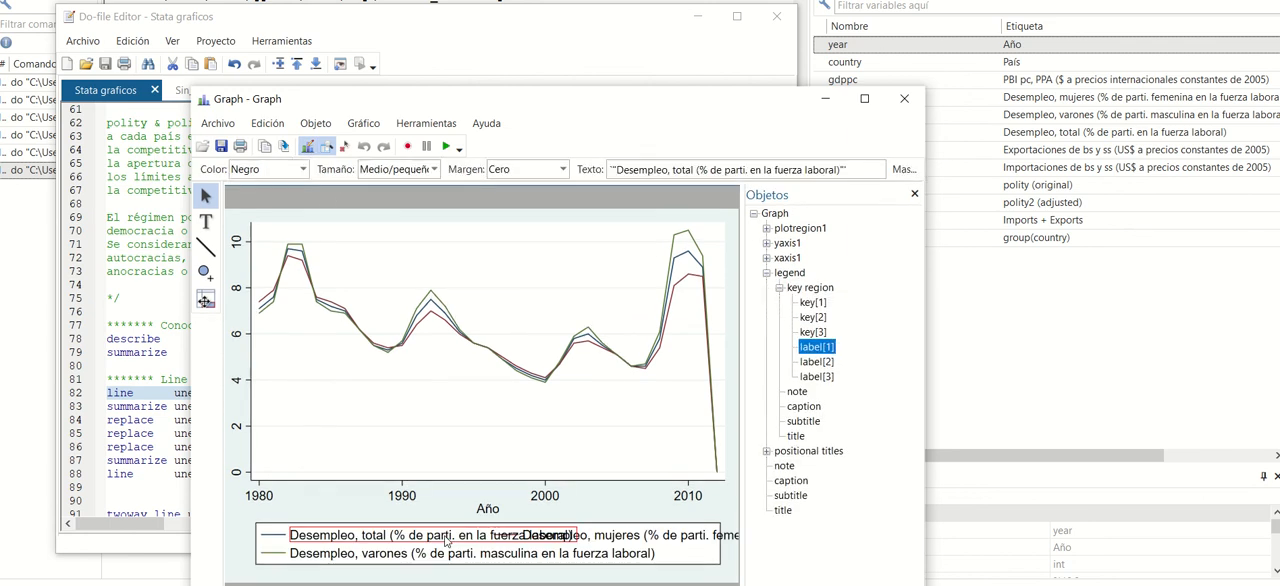
pyautogui.click(481, 555)
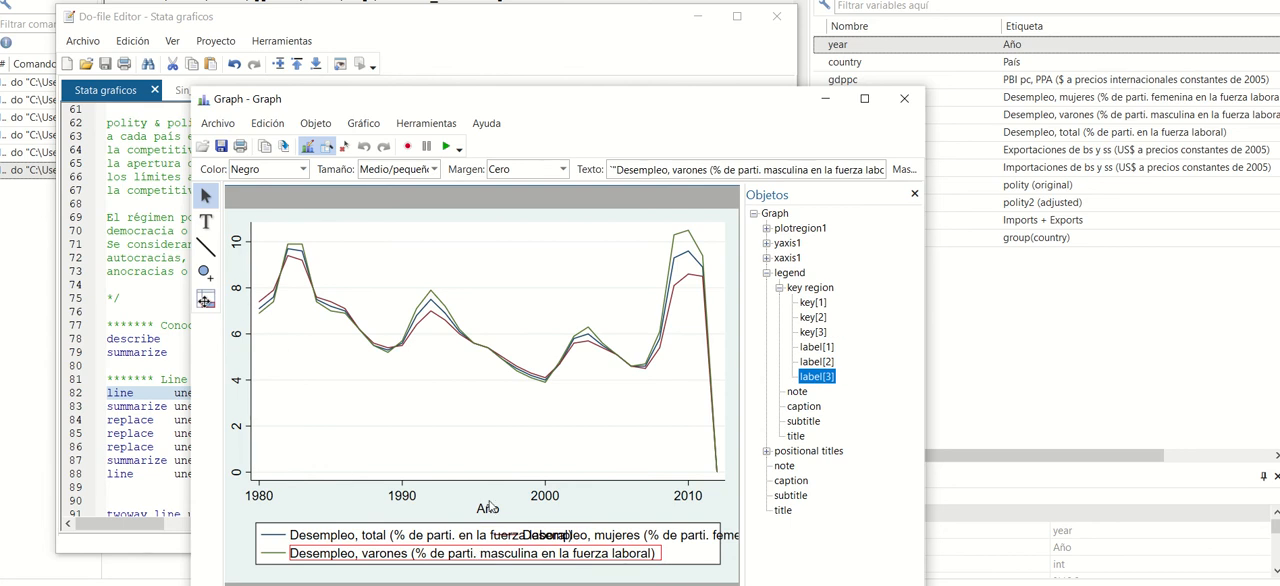
pyautogui.click(915, 196)
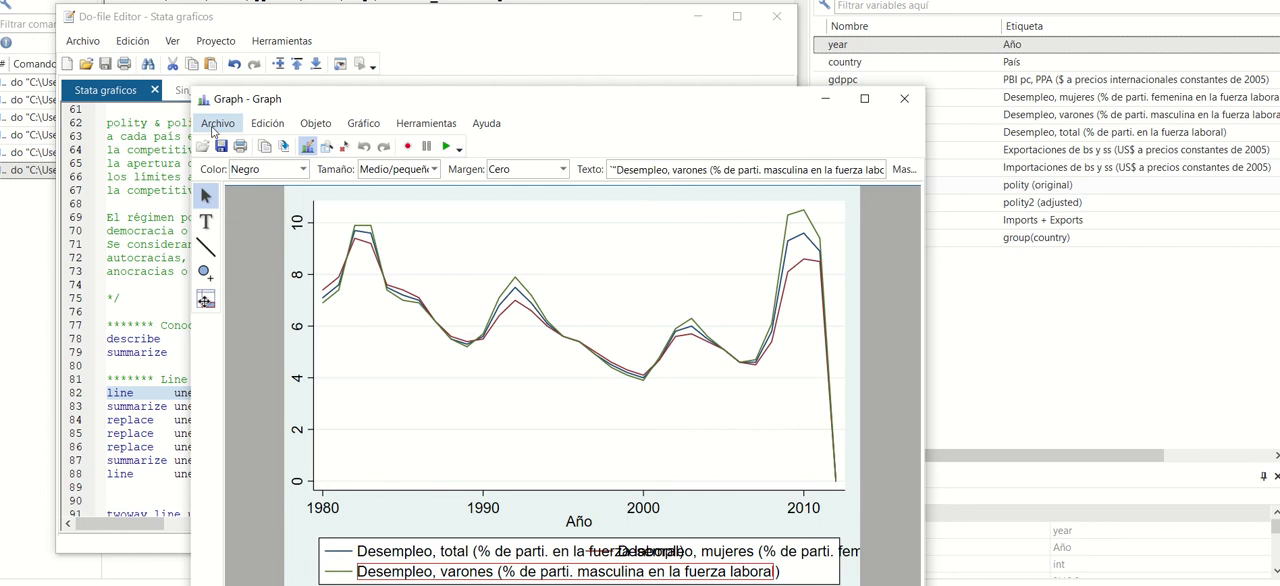
# Save the graph in D:\OTORRES as Graph1 in Stata graph format (*.gph).
pyautogui.click(216, 124)
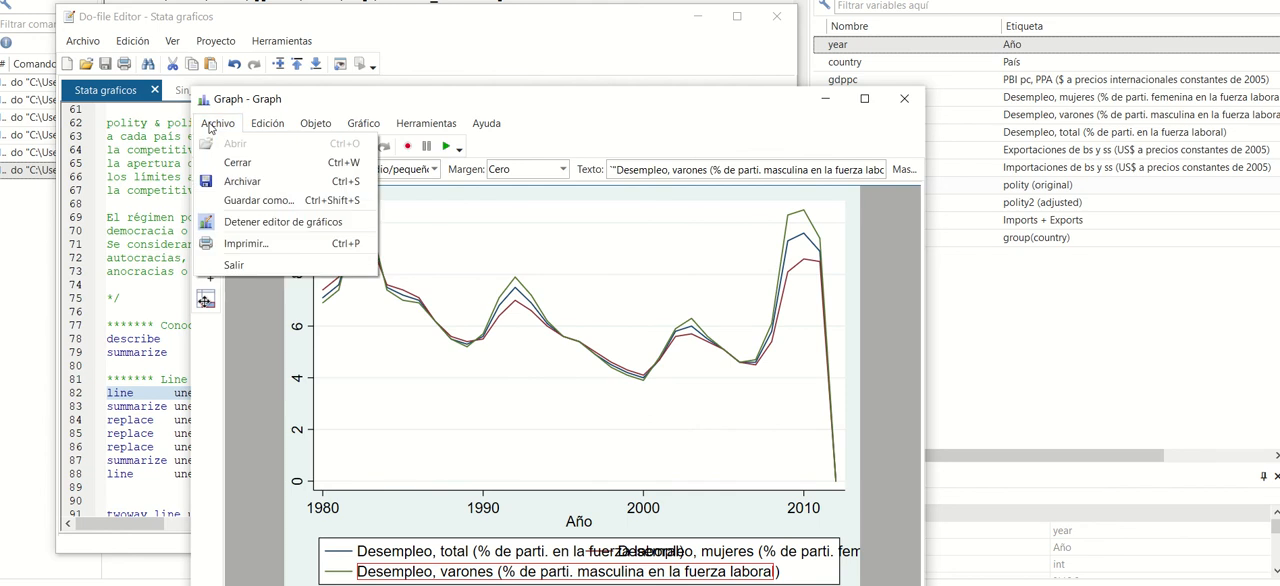
pyautogui.click(255, 201)
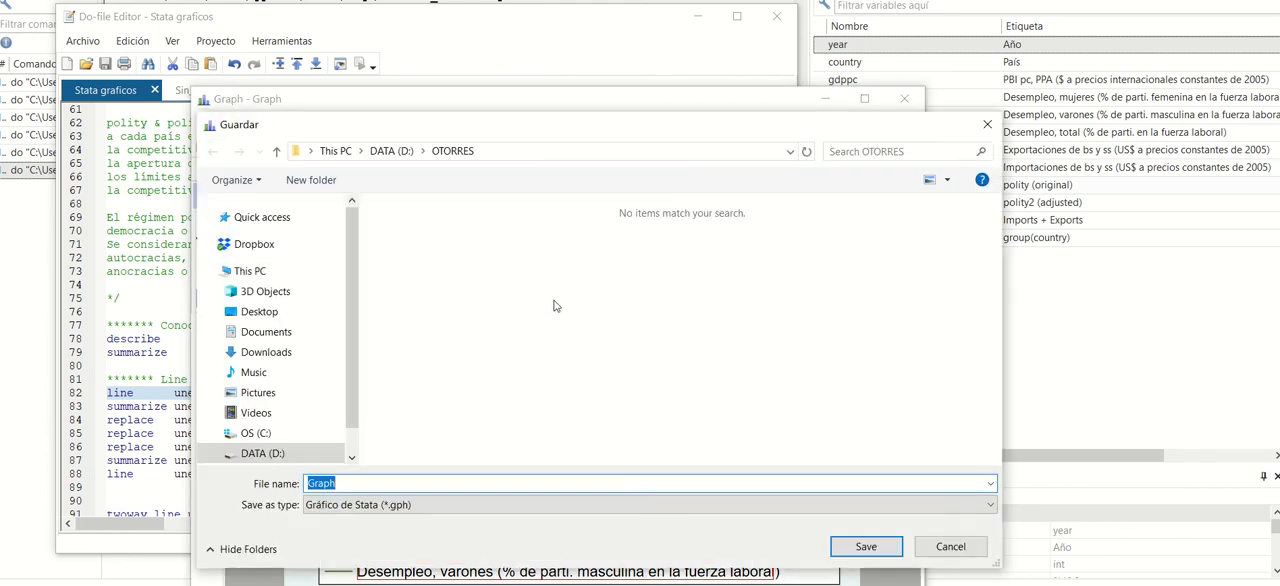
pyautogui.click(354, 486)
pyautogui.write('1')
pyautogui.click(860, 548)
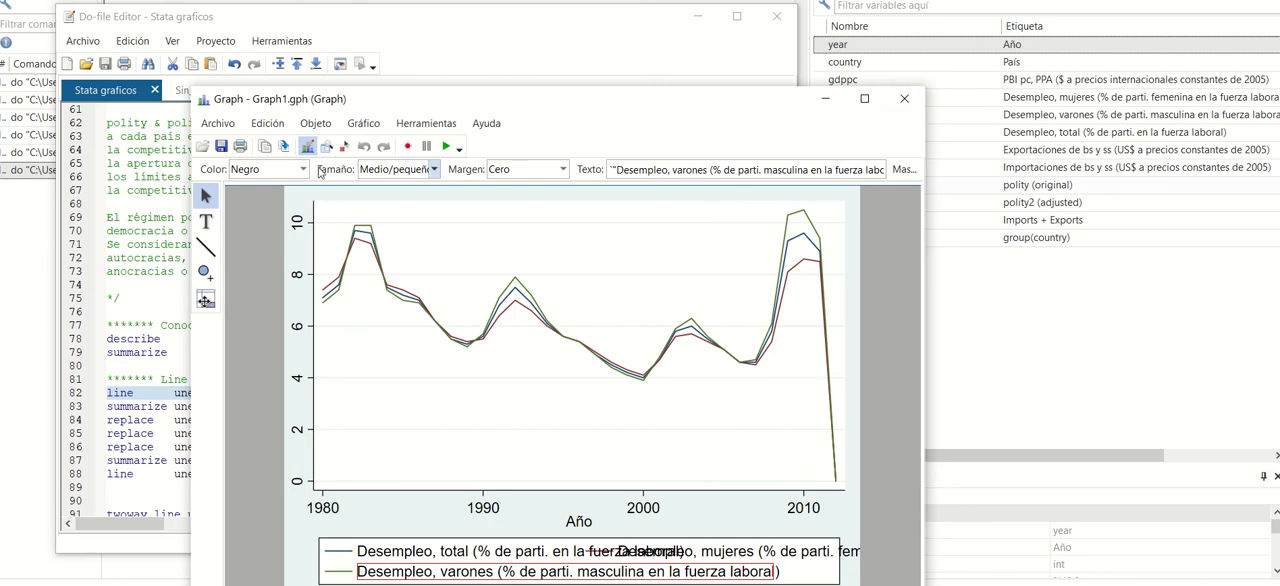
# Save a PNG copy of the graph as Graph1 in D:\OTORRES and close the graph window.
pyautogui.click(217, 123)
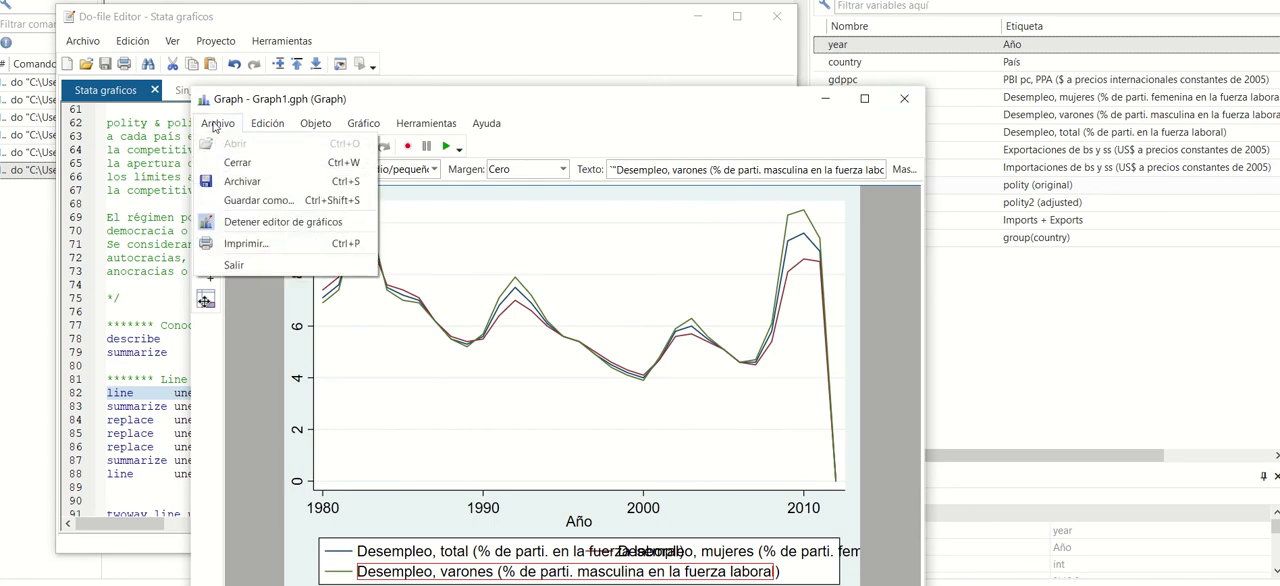
pyautogui.click(257, 201)
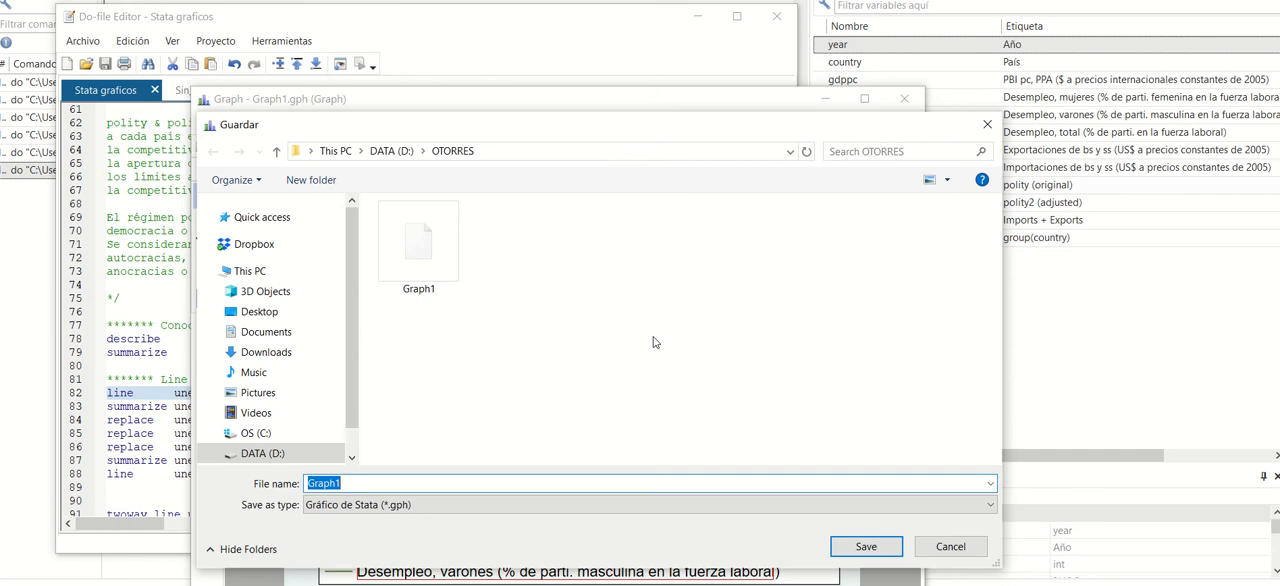
pyautogui.click(356, 505)
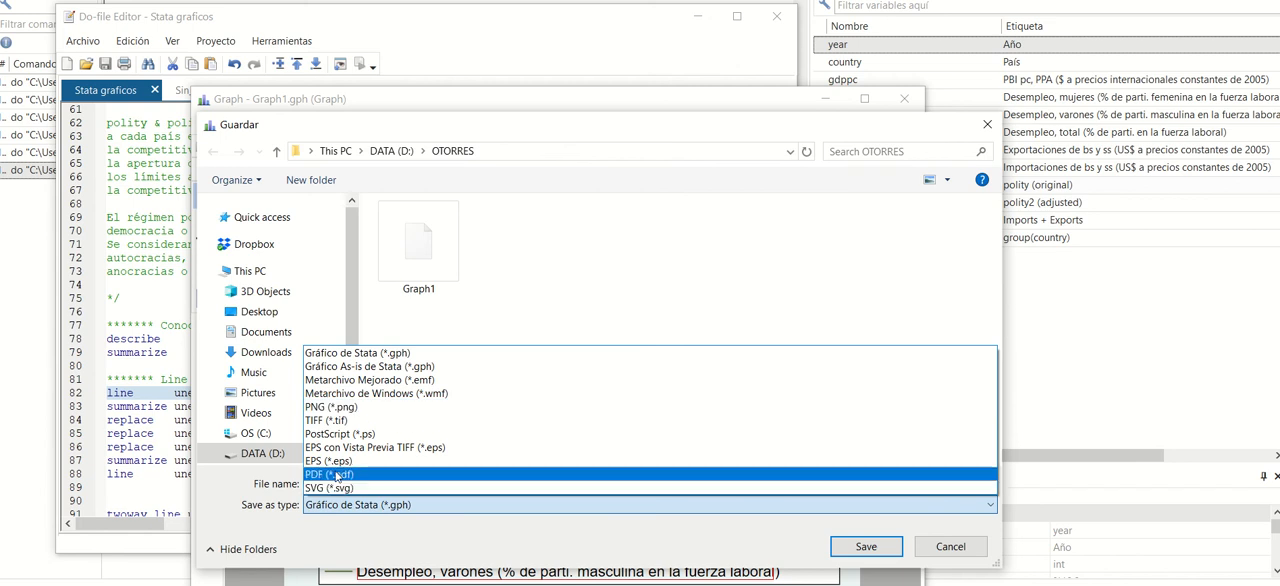
pyautogui.click(340, 407)
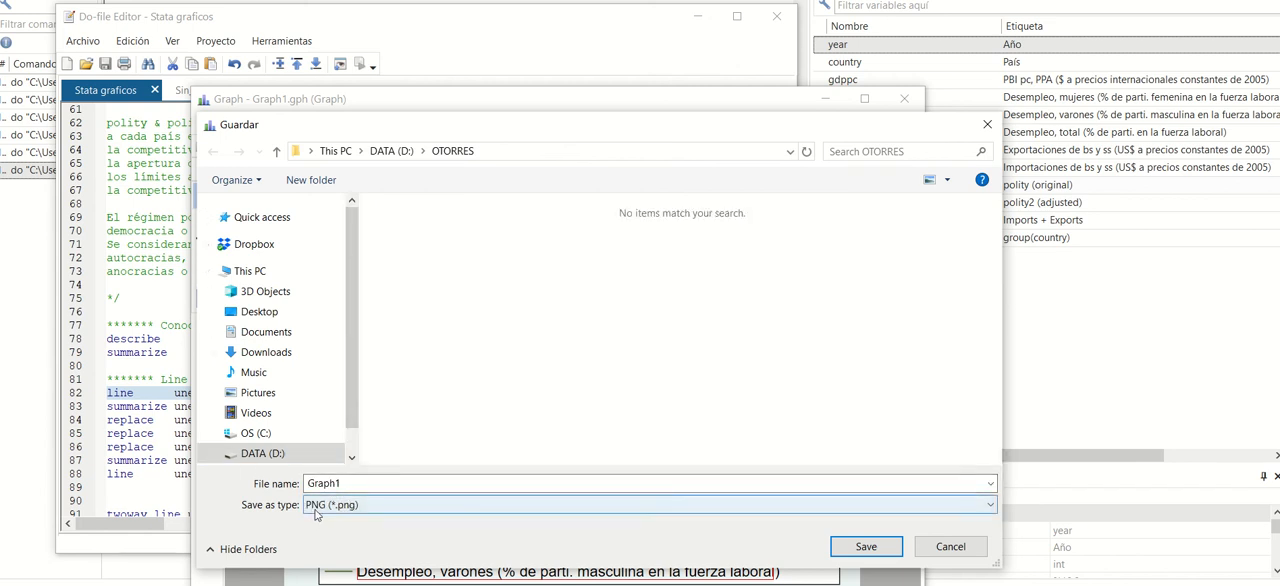
pyautogui.click(855, 549)
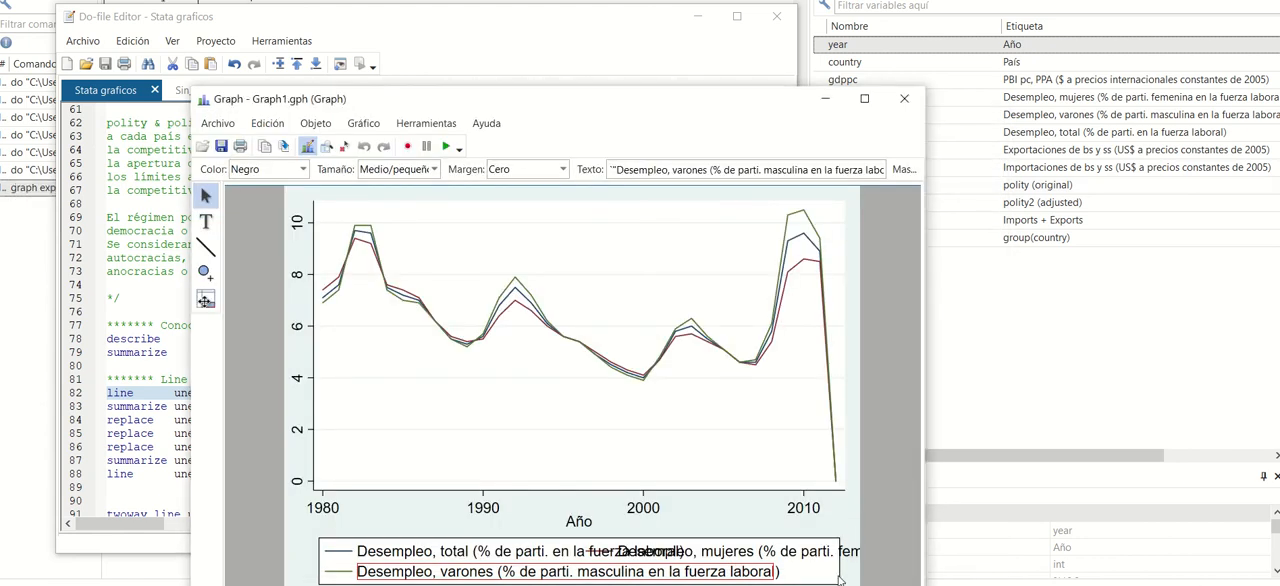
pyautogui.click(904, 98)
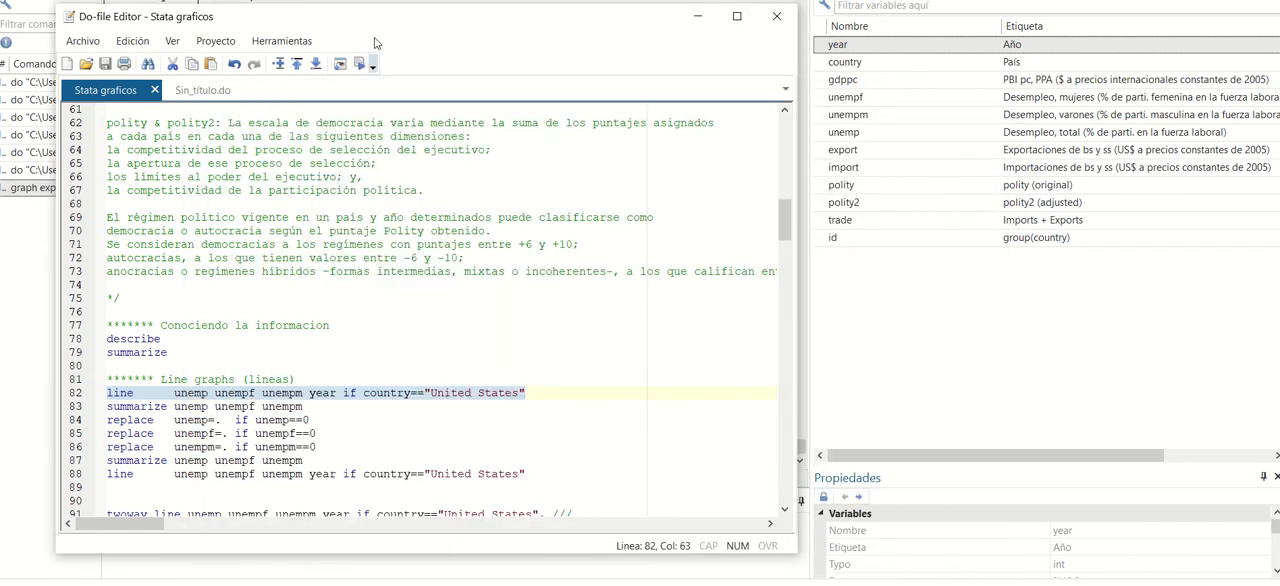
# Run line 83 to summarize unemp, unempf and unempm, and move the do-file editor off the results table.
pyautogui.moveTo(372, 16); pyautogui.dragTo(781, 13)
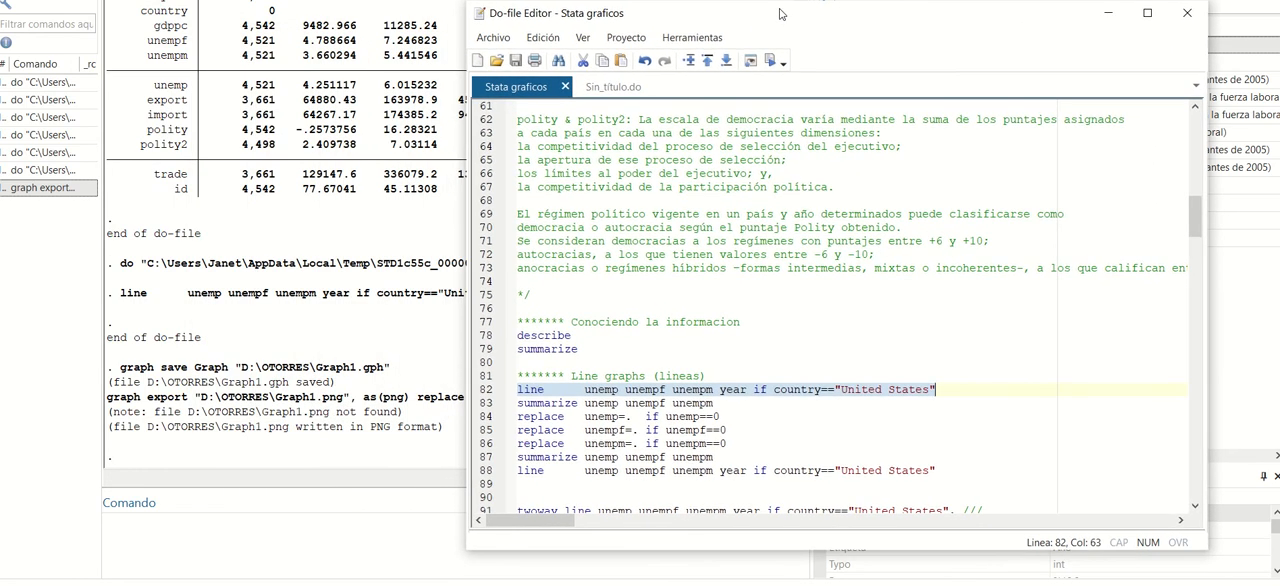
pyautogui.moveTo(714, 404); pyautogui.dragTo(511, 406)
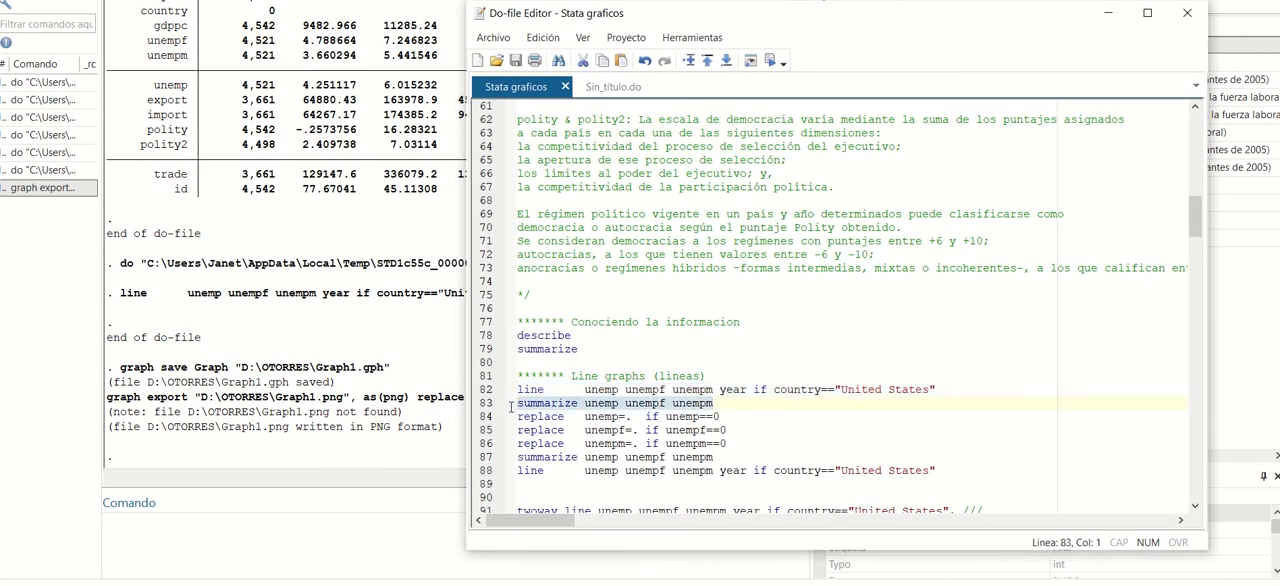
pyautogui.click(769, 62)
pyautogui.moveTo(752, 15); pyautogui.dragTo(897, 4)
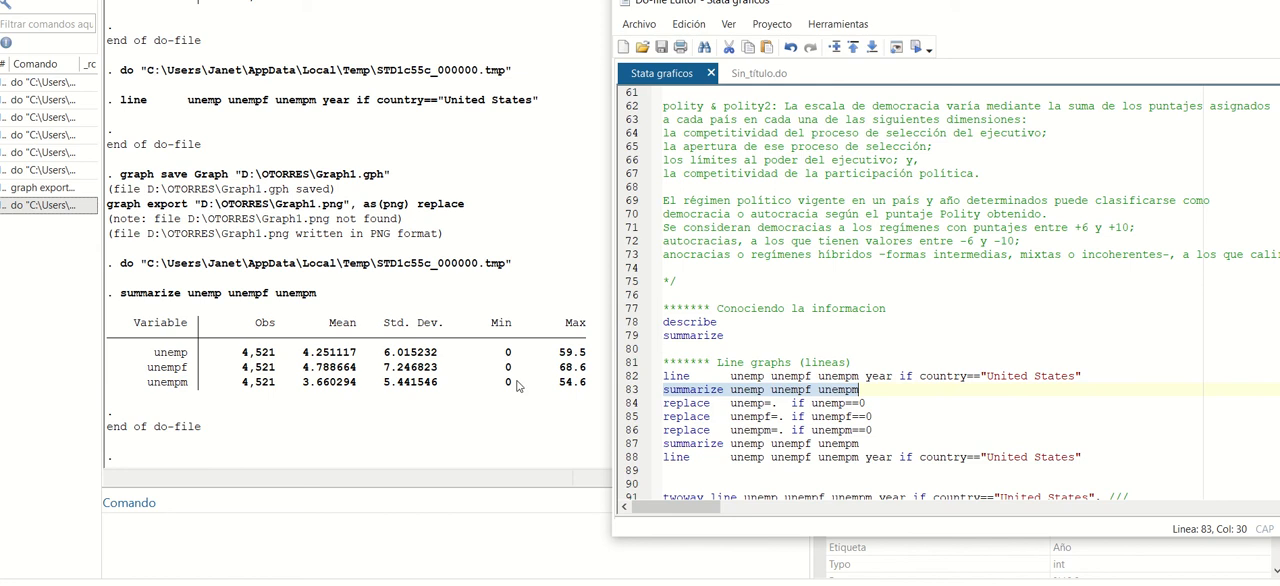
# Run lines 84–86 to replace zeros in unemp, unempf and unempm with missing values, and summarize them again with line 87.
pyautogui.moveTo(874, 430); pyautogui.dragTo(657, 404)
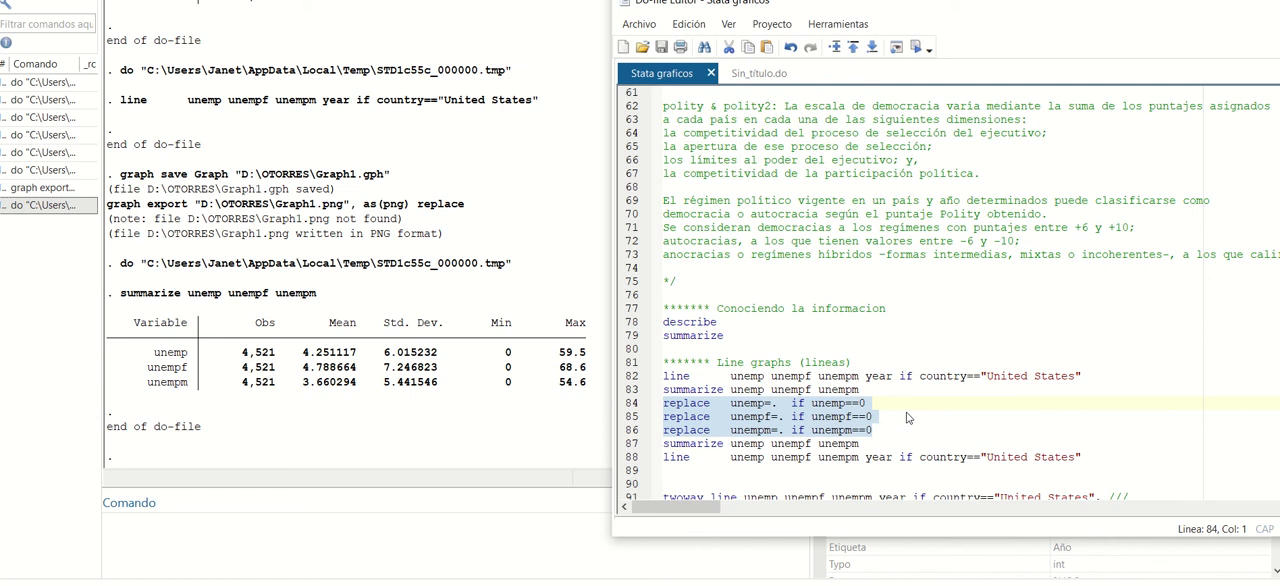
pyautogui.click(915, 47)
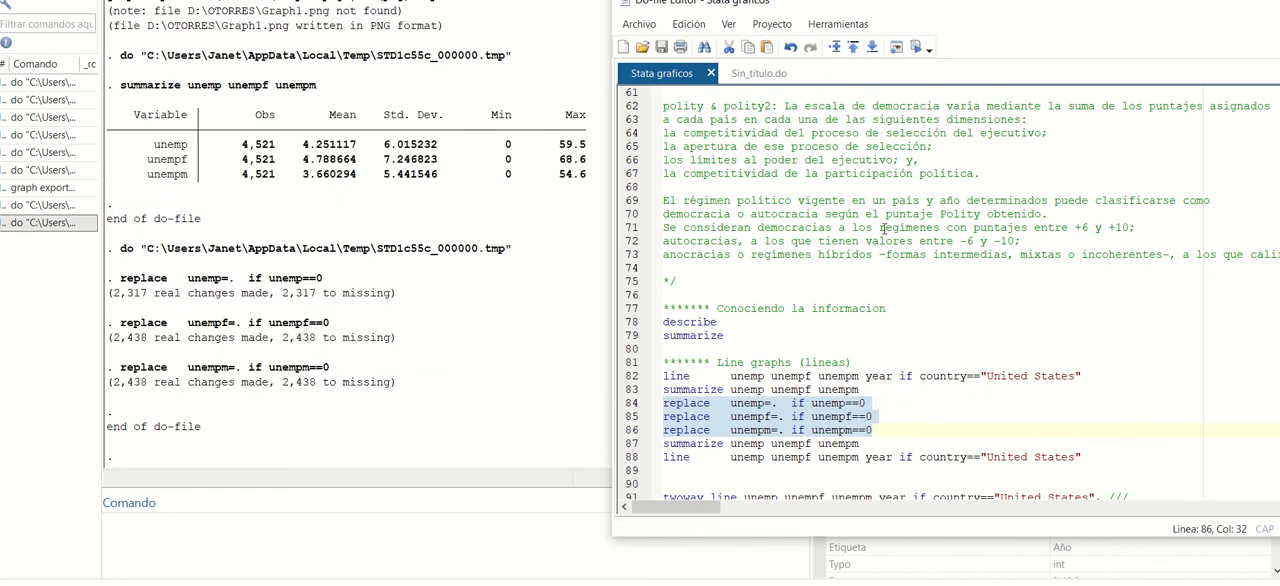
pyautogui.moveTo(860, 444); pyautogui.dragTo(622, 440)
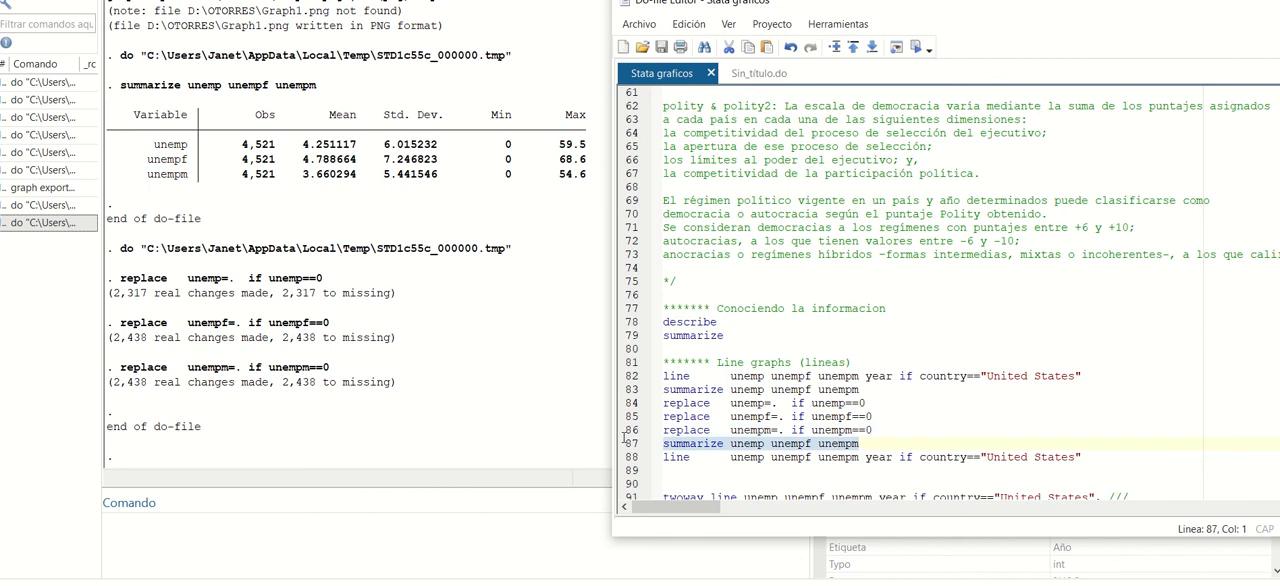
pyautogui.click(915, 47)
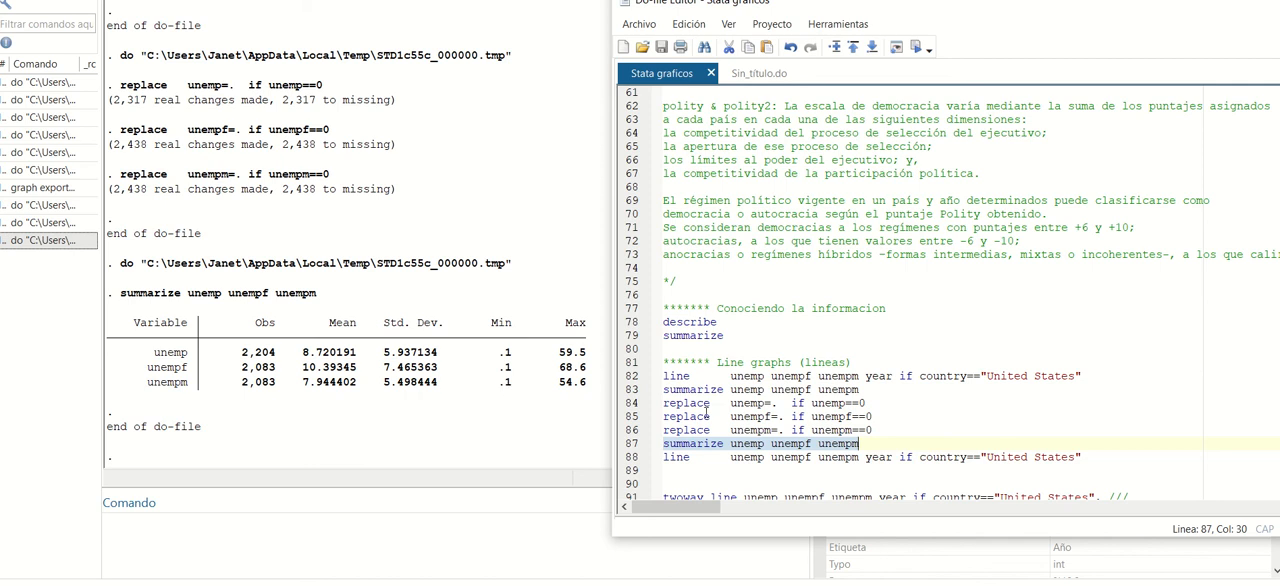
# Run only line 88 to redraw the United States line graph of unemp, unempf and unempm by year.
pyautogui.click(914, 428)
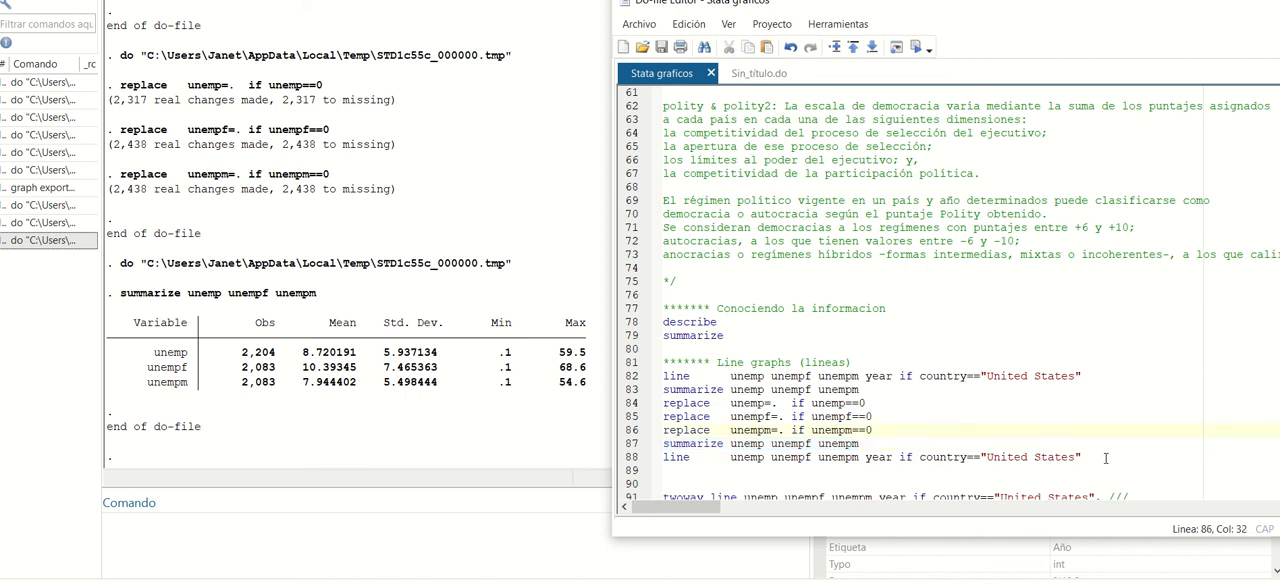
pyautogui.moveTo(1082, 457); pyautogui.dragTo(662, 456)
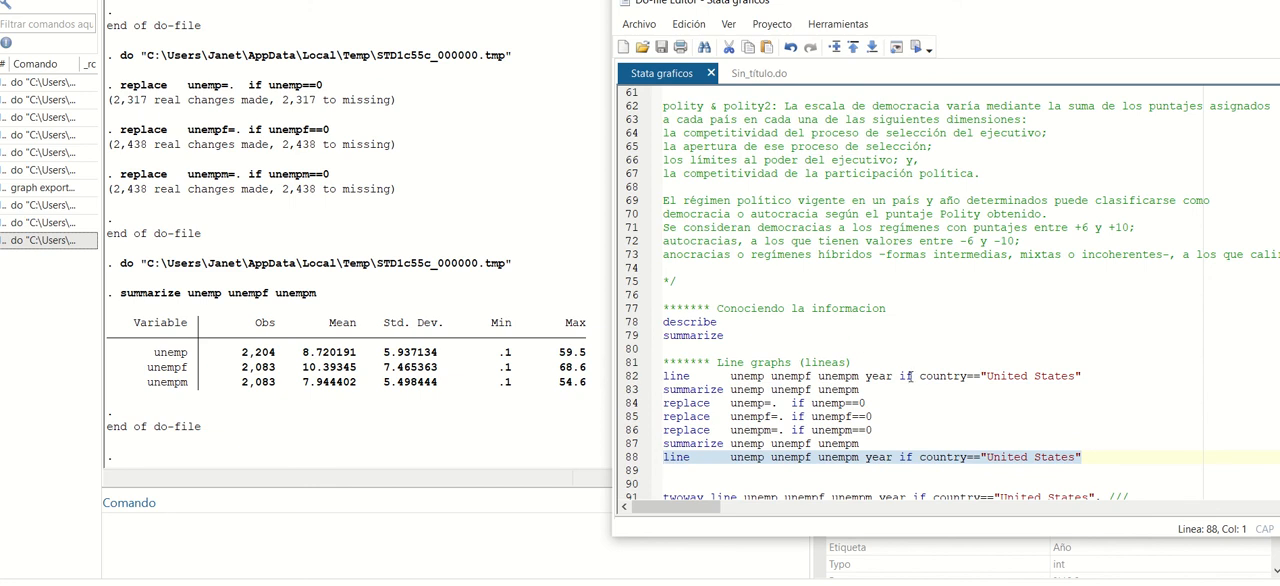
pyautogui.click(915, 47)
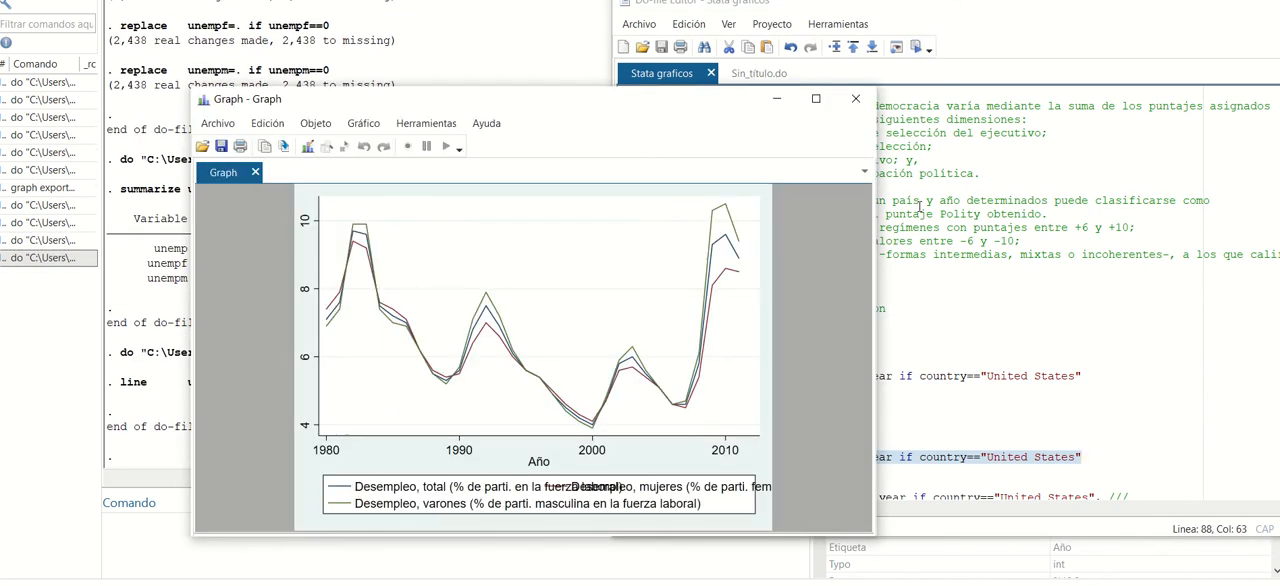
# Save a PNG copy of the redrawn unemployment graph as Graph2 in D:\OTORRES.
pyautogui.click(220, 124)
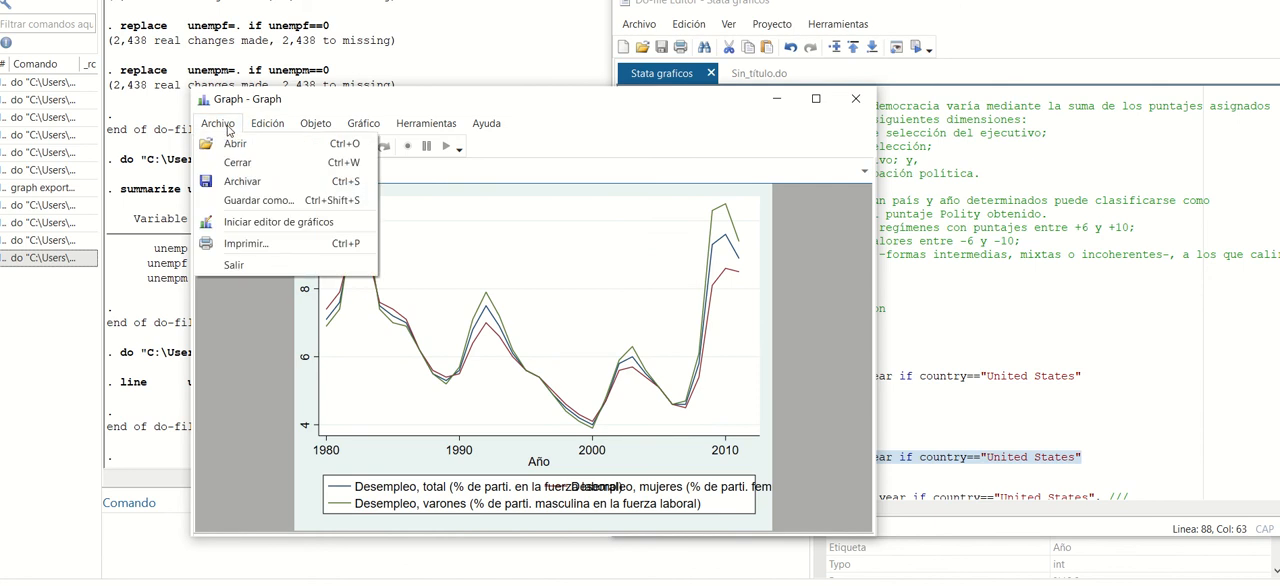
pyautogui.click(255, 201)
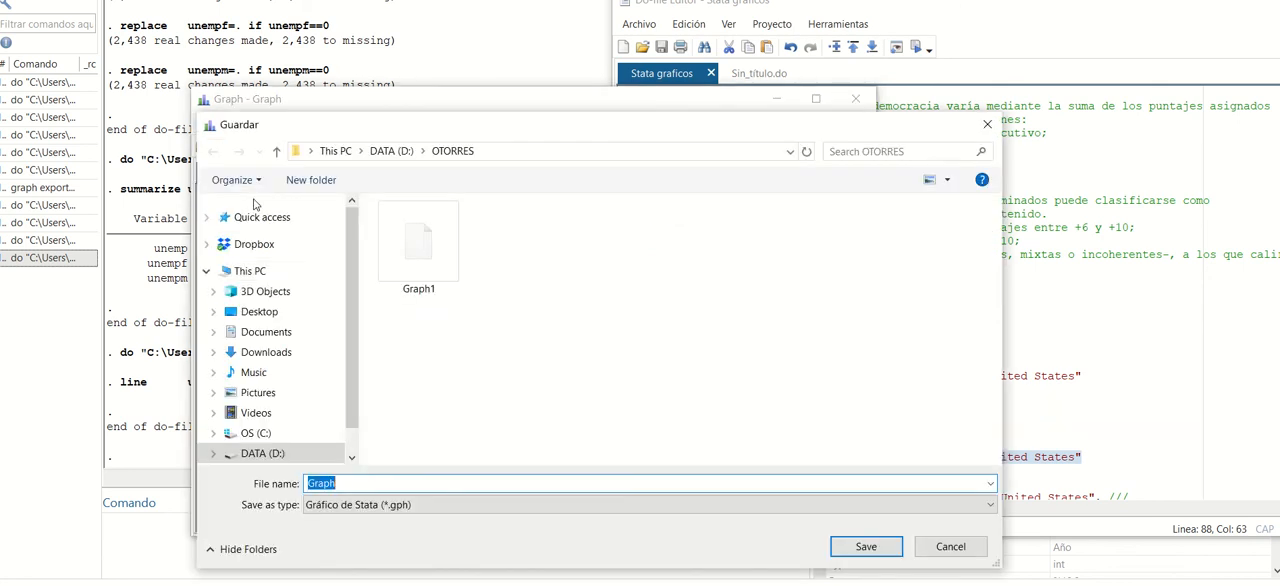
pyautogui.click(357, 505)
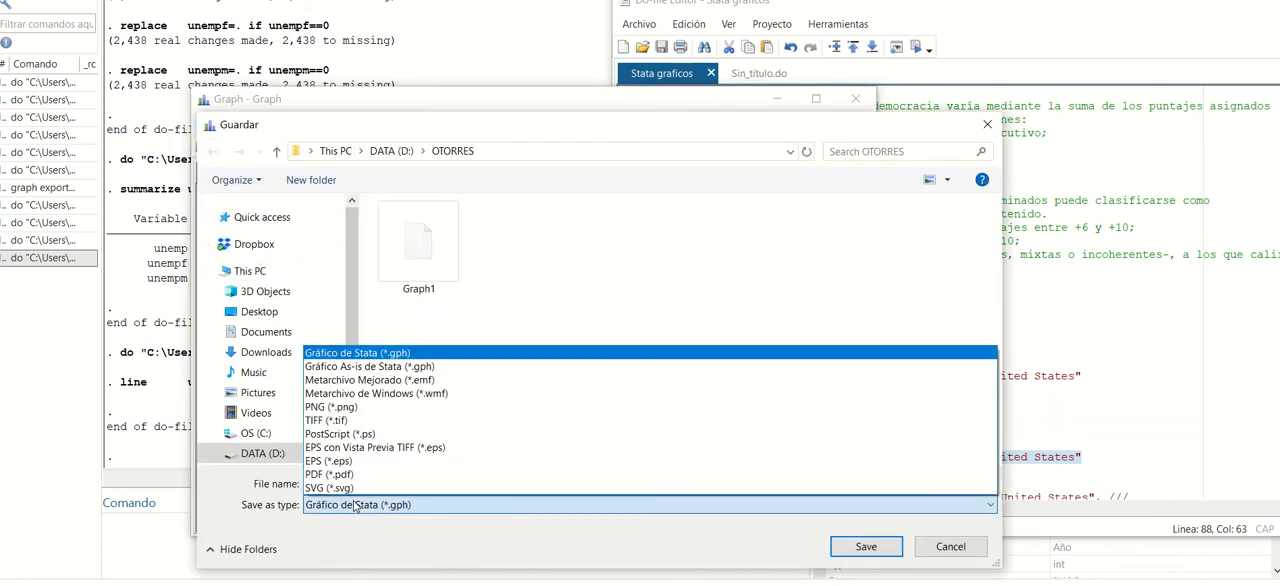
pyautogui.click(333, 407)
pyautogui.click(380, 483)
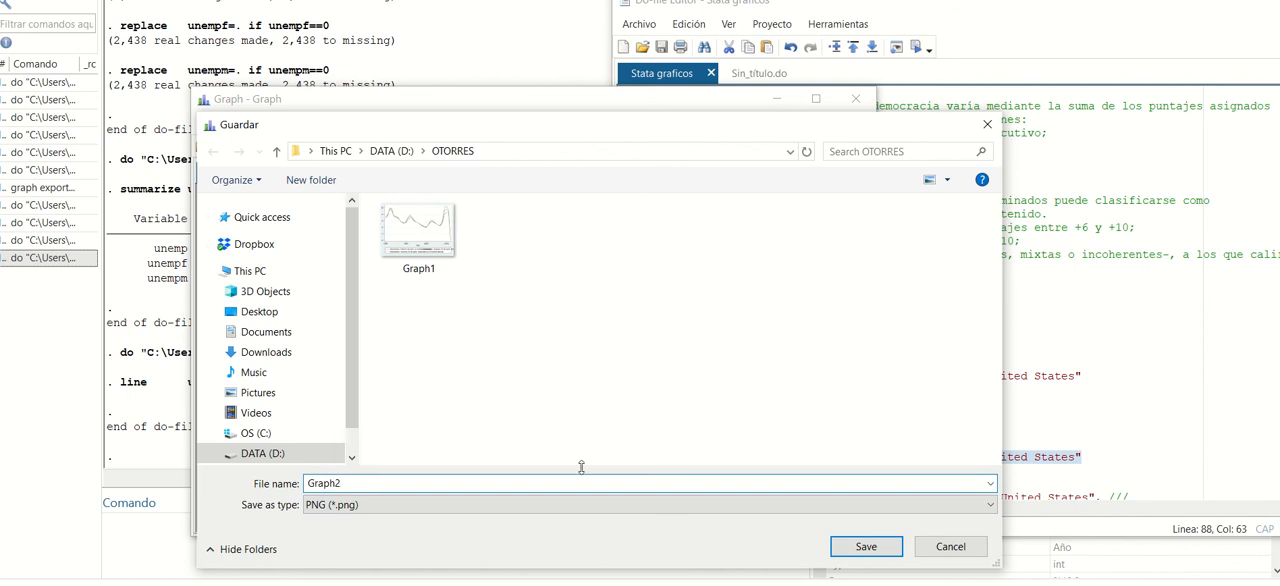
pyautogui.click(866, 546)
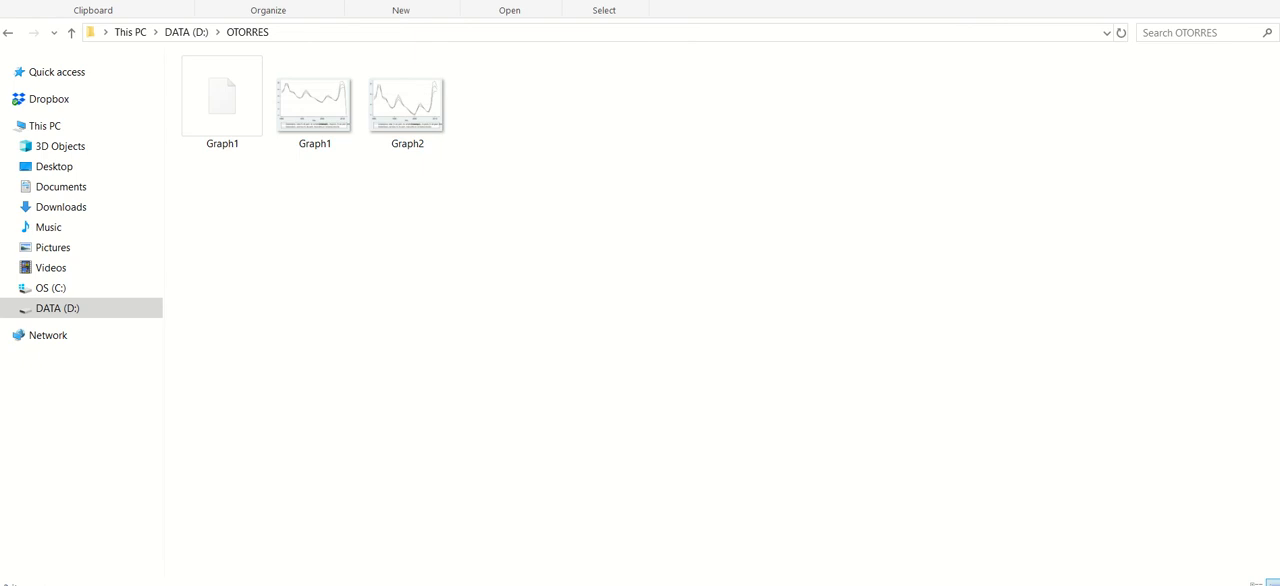
# Open Graph1.png from the OTORRES folder, compare it side by side with the current graph, and close both windows.
pyautogui.doubleClick(320, 126)
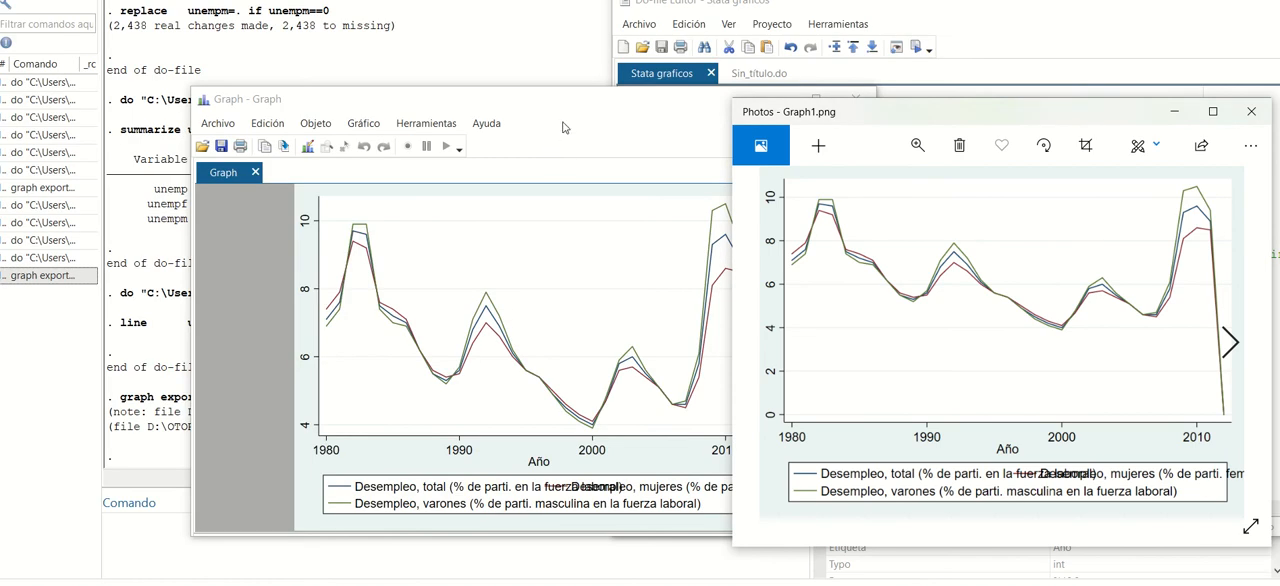
pyautogui.click(533, 104)
pyautogui.moveTo(540, 104); pyautogui.dragTo(369, 102)
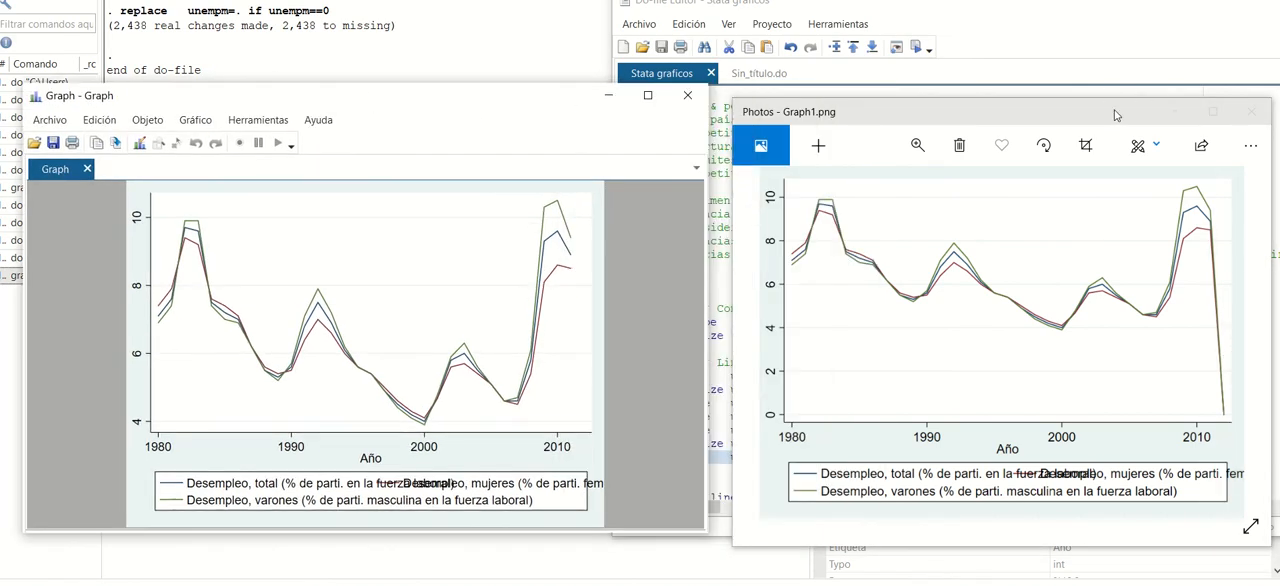
pyautogui.moveTo(1111, 116); pyautogui.dragTo(1067, 118)
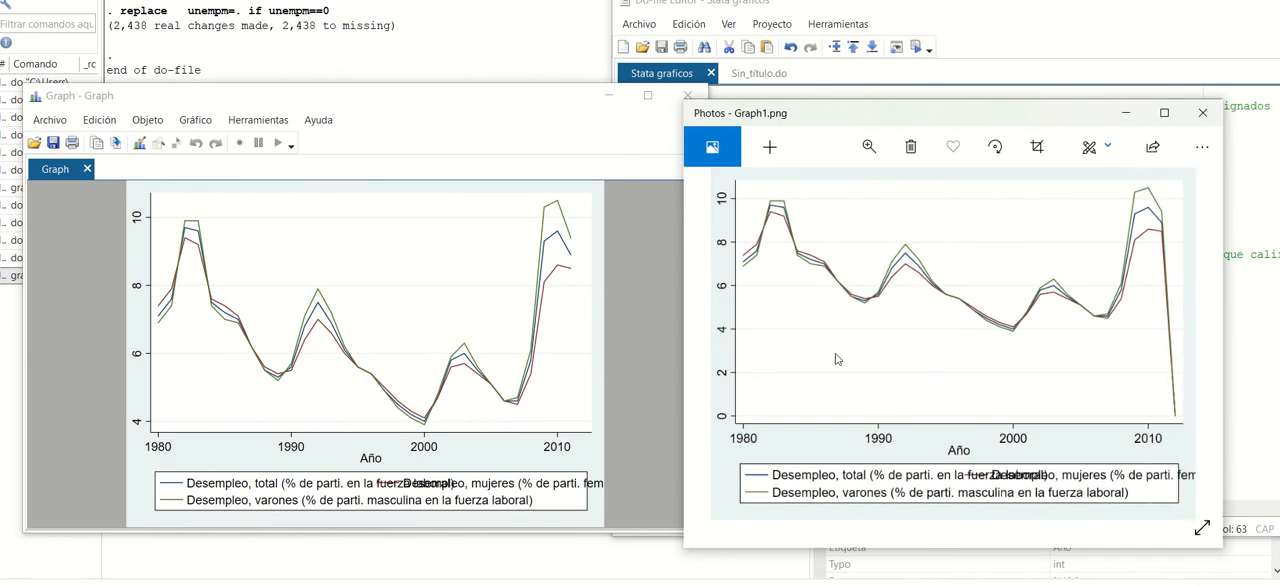
pyautogui.moveTo(434, 95); pyautogui.dragTo(433, 68)
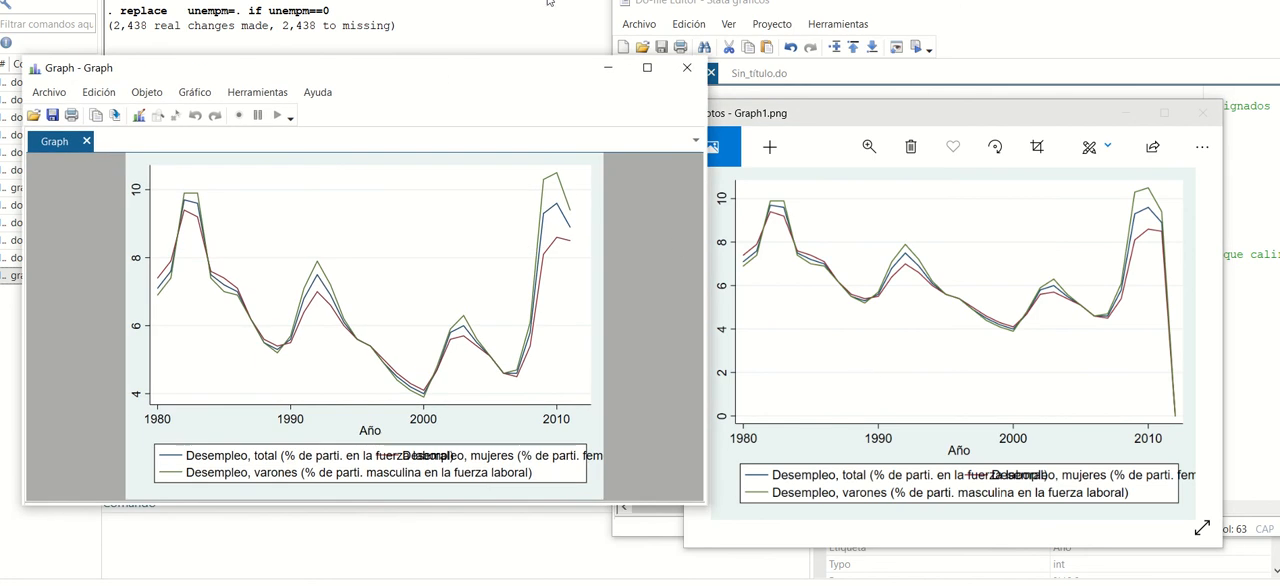
pyautogui.click(687, 67)
pyautogui.click(1200, 114)
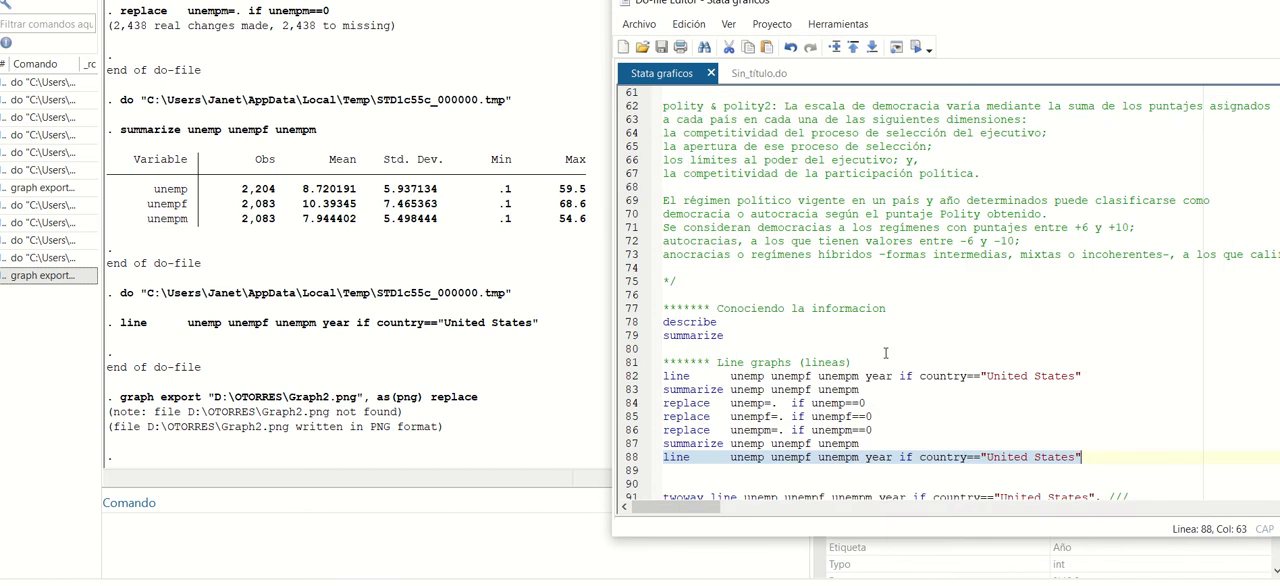
# Run lines 91–95 to draw the titled United States line graph with solid, dash and dot patterns, and narrow the graph window.
pyautogui.scroll(-3, 890, 360)
pyautogui.scroll(-1, 896, 370)
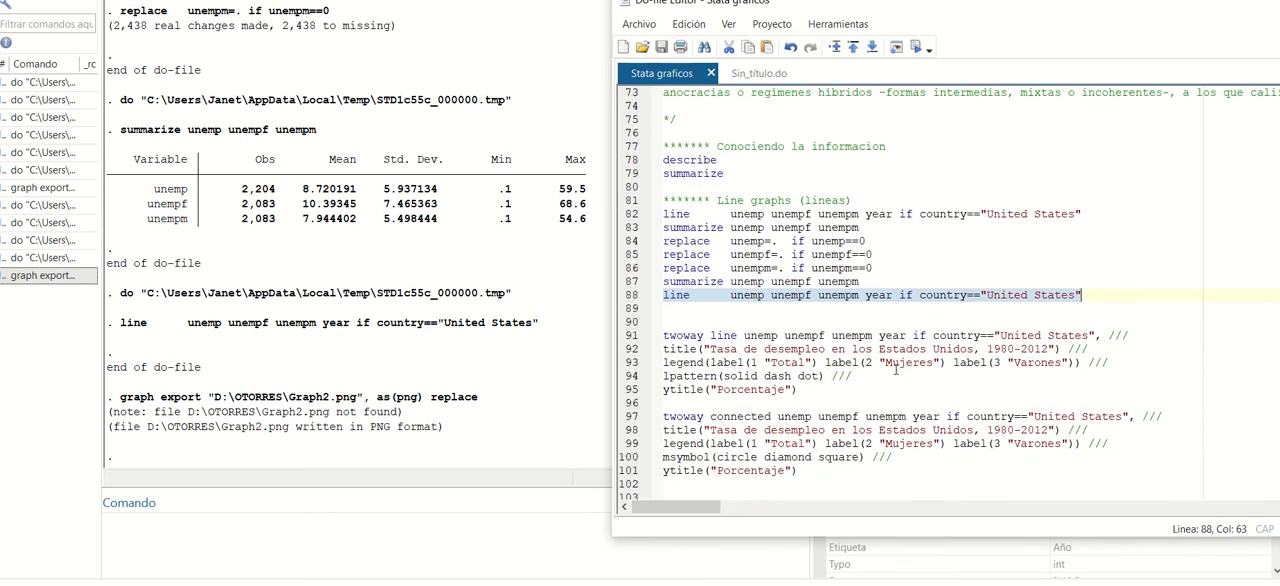
pyautogui.click(717, 335)
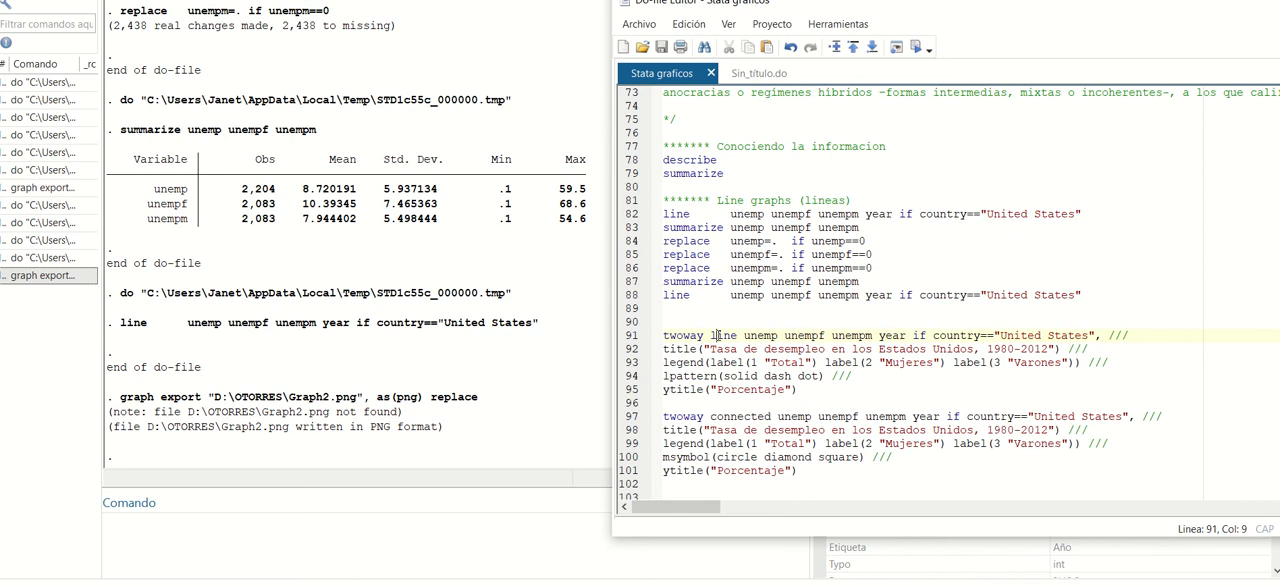
pyautogui.click(858, 389)
pyautogui.click(666, 336)
pyautogui.moveTo(744, 336); pyautogui.dragTo(875, 338)
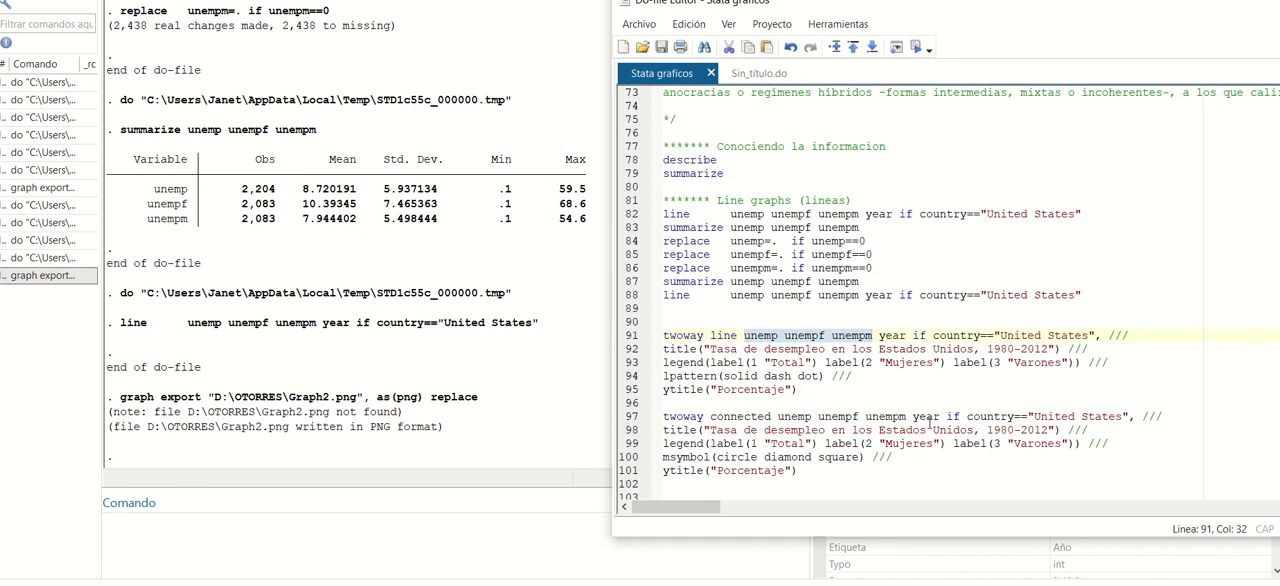
pyautogui.click(884, 336)
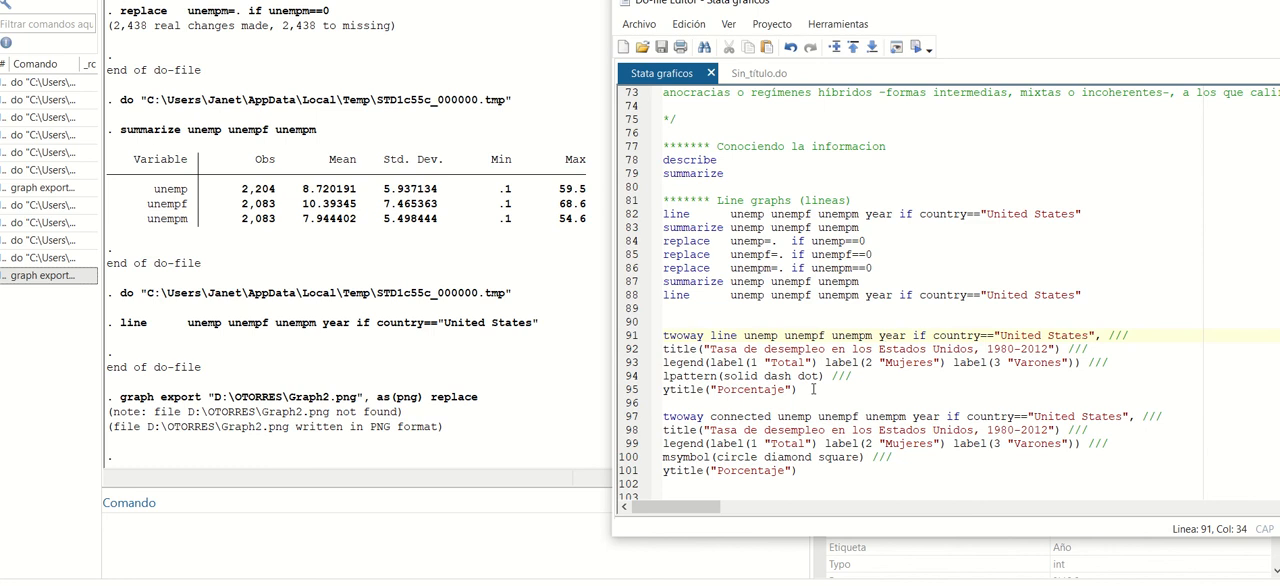
pyautogui.moveTo(805, 389); pyautogui.dragTo(637, 340)
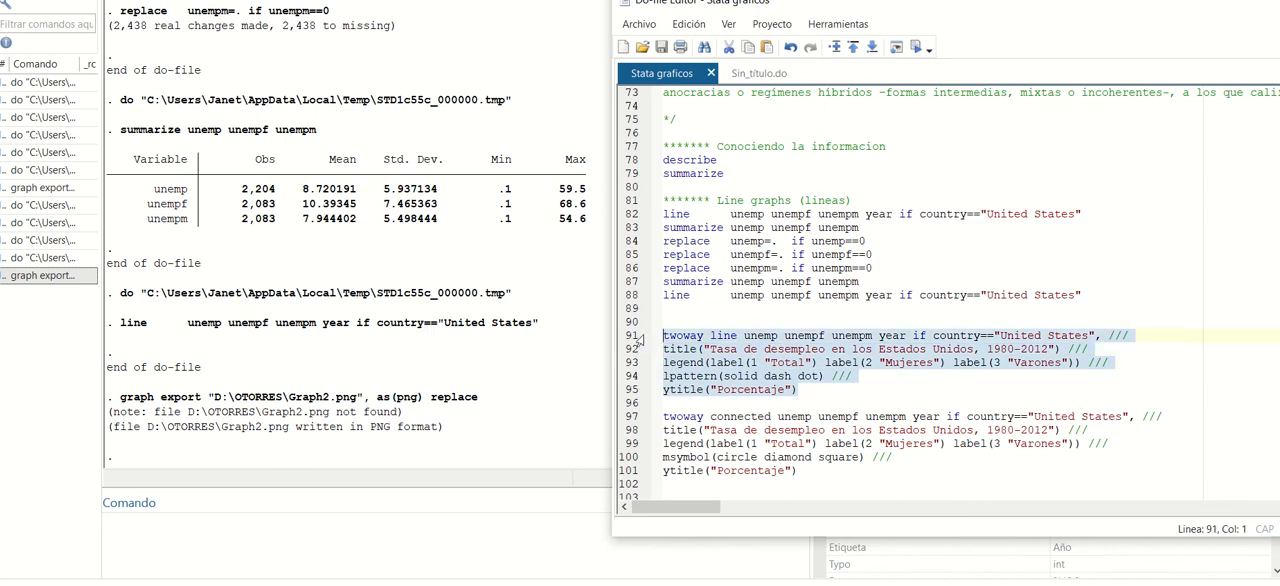
pyautogui.click(915, 47)
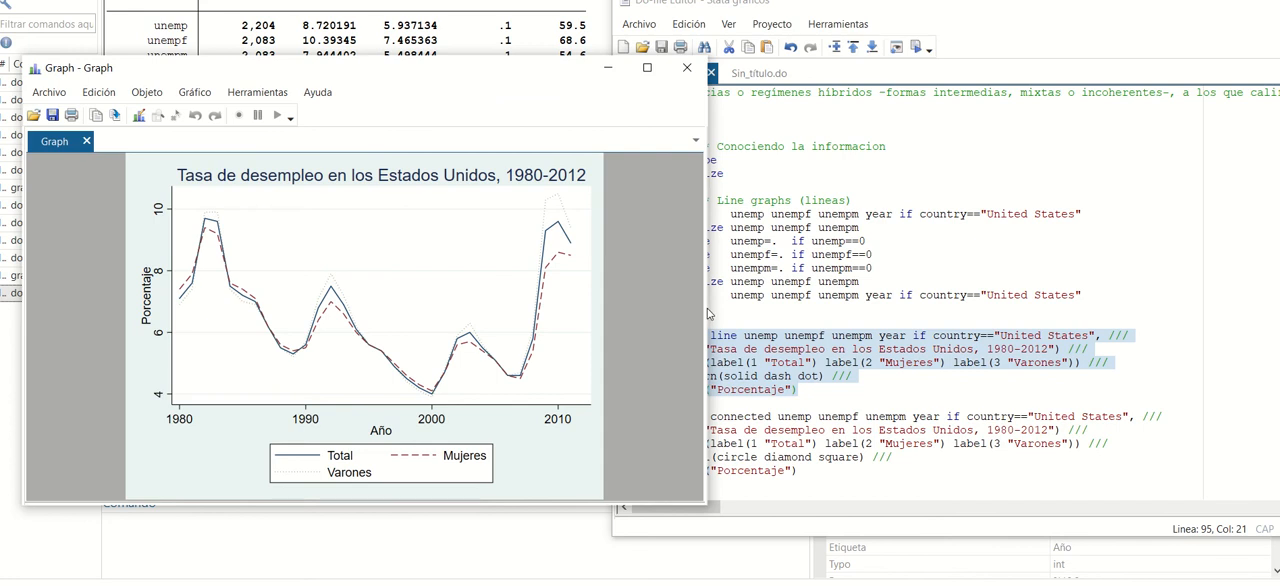
pyautogui.moveTo(707, 313); pyautogui.dragTo(622, 320)
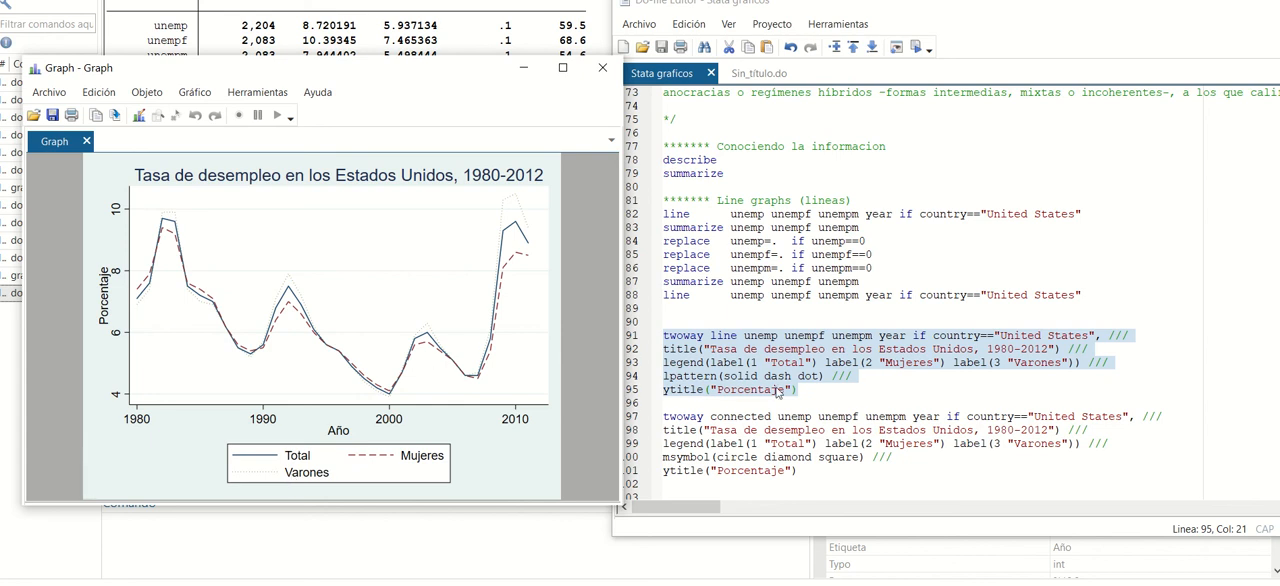
pyautogui.click(838, 402)
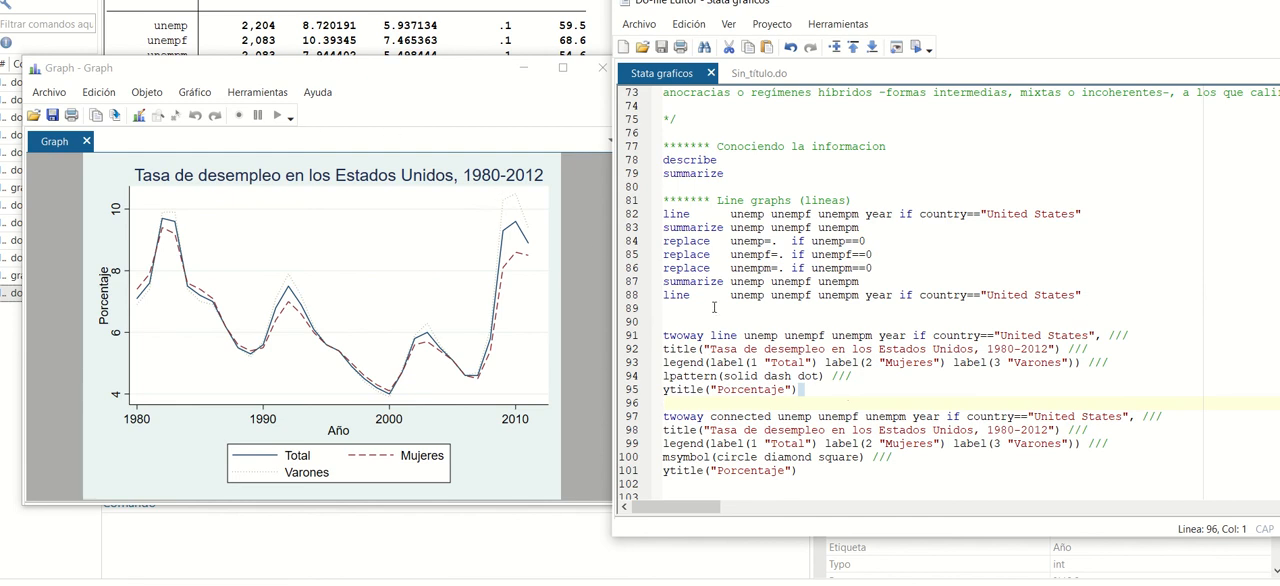
pyautogui.click(815, 394)
# Save a PNG copy of the titled line graph as Graph3 in D:\OTORRES.
pyautogui.click(50, 92)
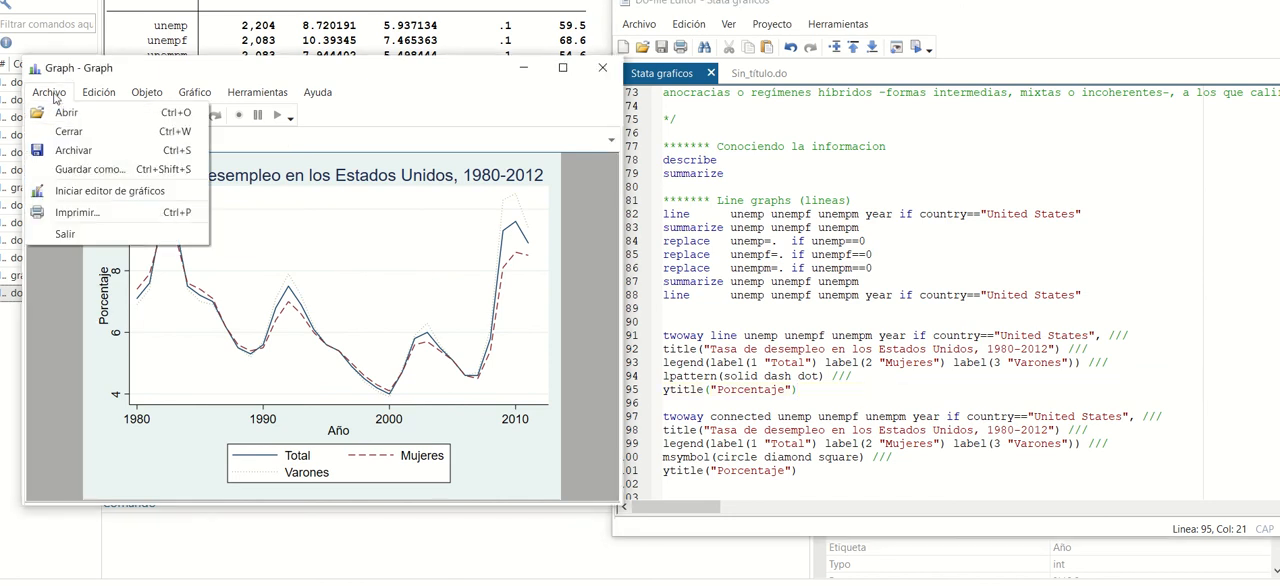
pyautogui.click(80, 150)
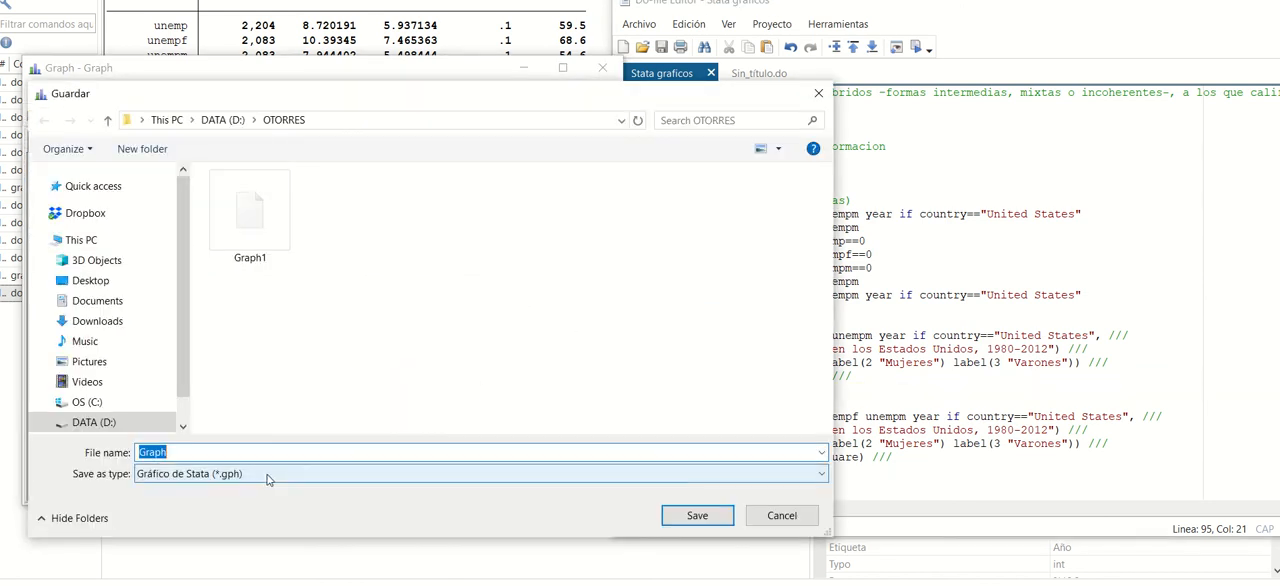
pyautogui.click(267, 479)
pyautogui.click(213, 376)
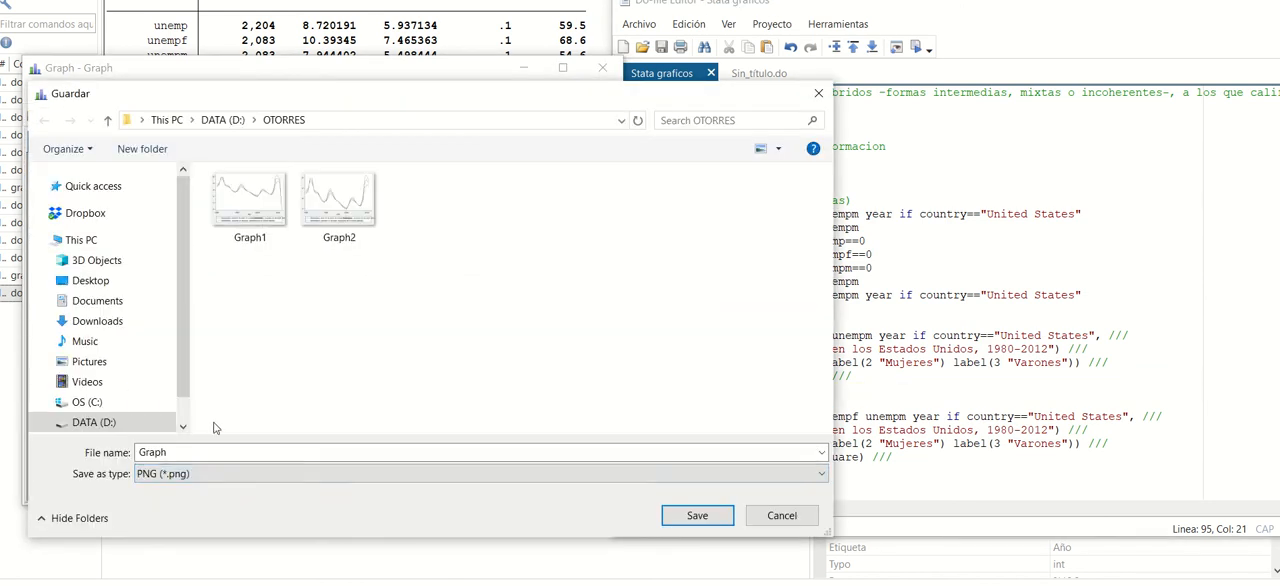
pyautogui.click(211, 452)
pyautogui.write('3')
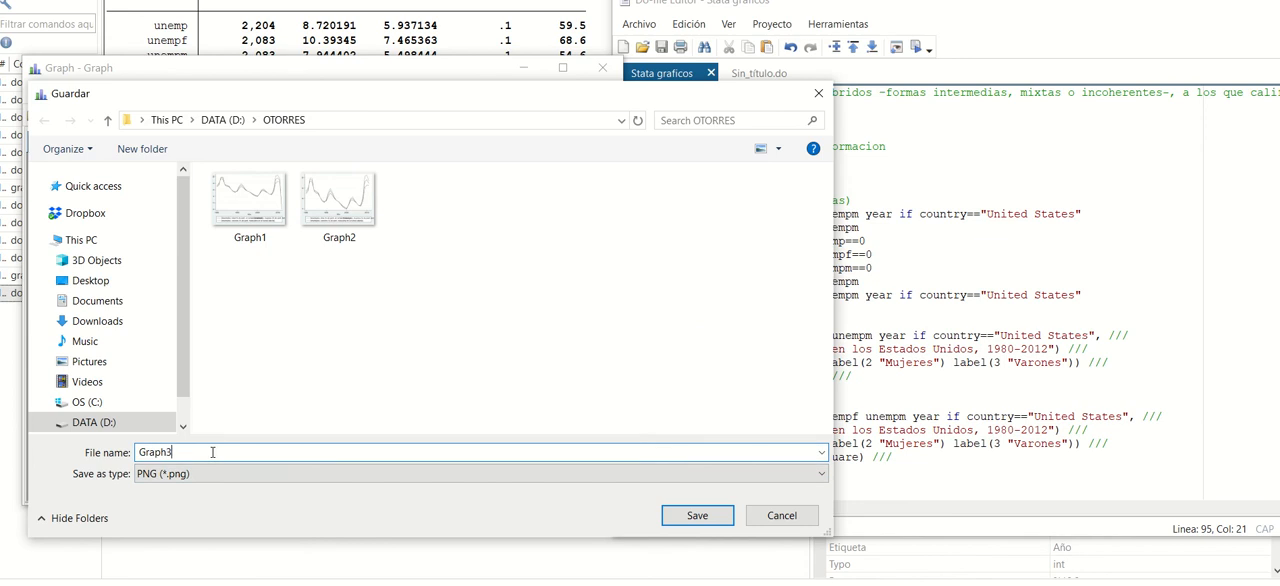
pyautogui.click(714, 521)
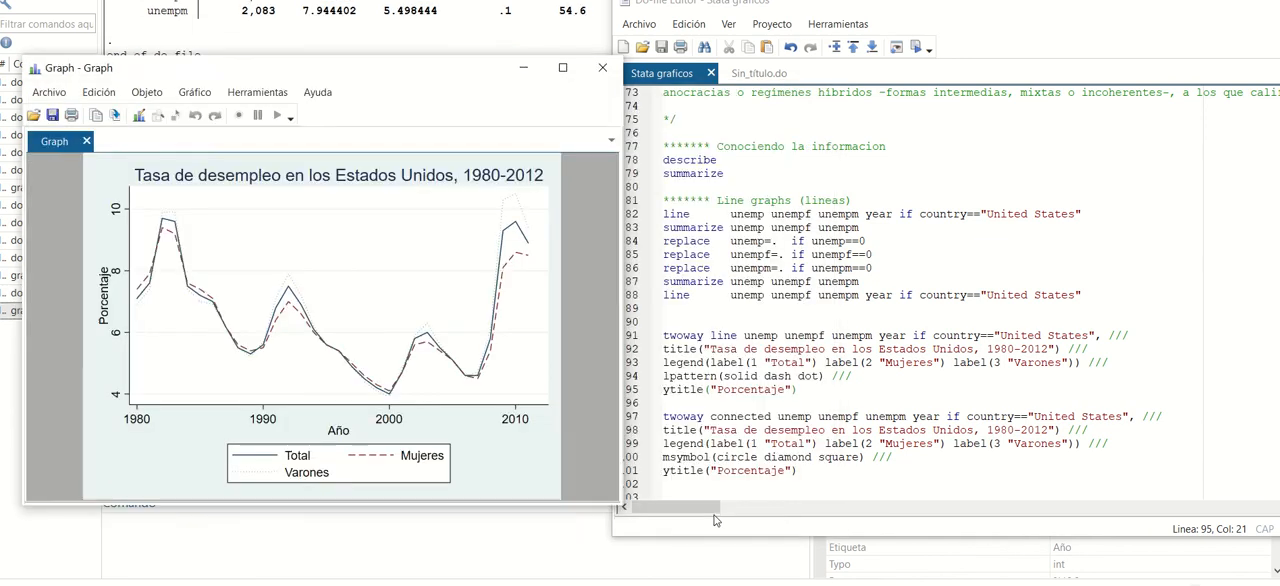
# Run lines 97–101 to draw the United States twoway connected graph with circle, diamond and square markers.
pyautogui.click(772, 402)
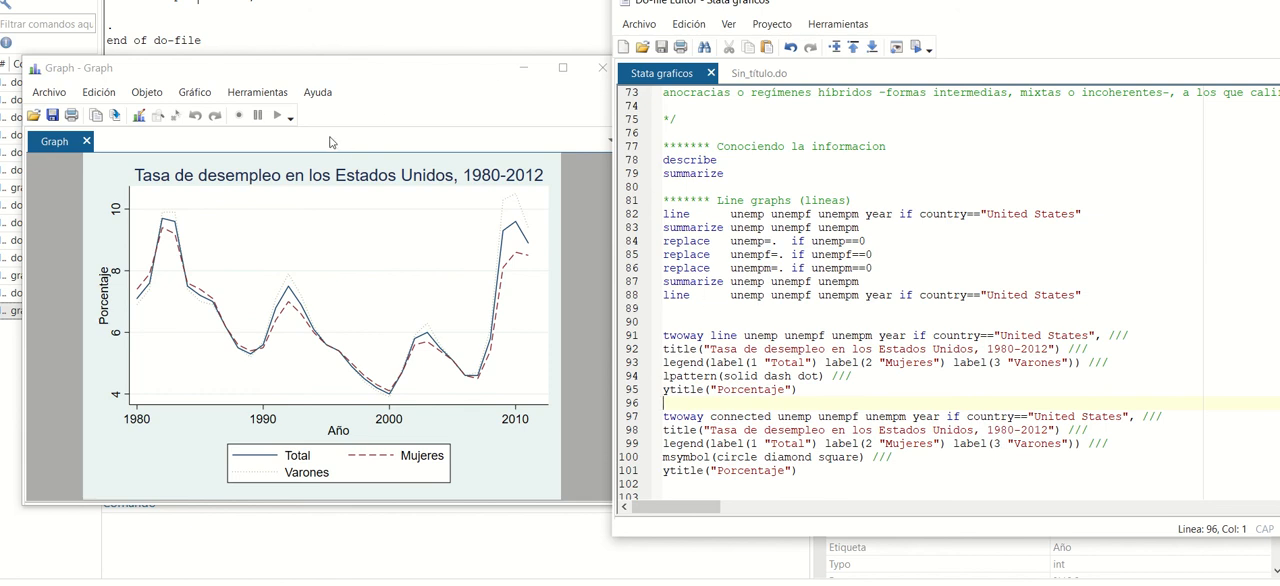
pyautogui.click(820, 474)
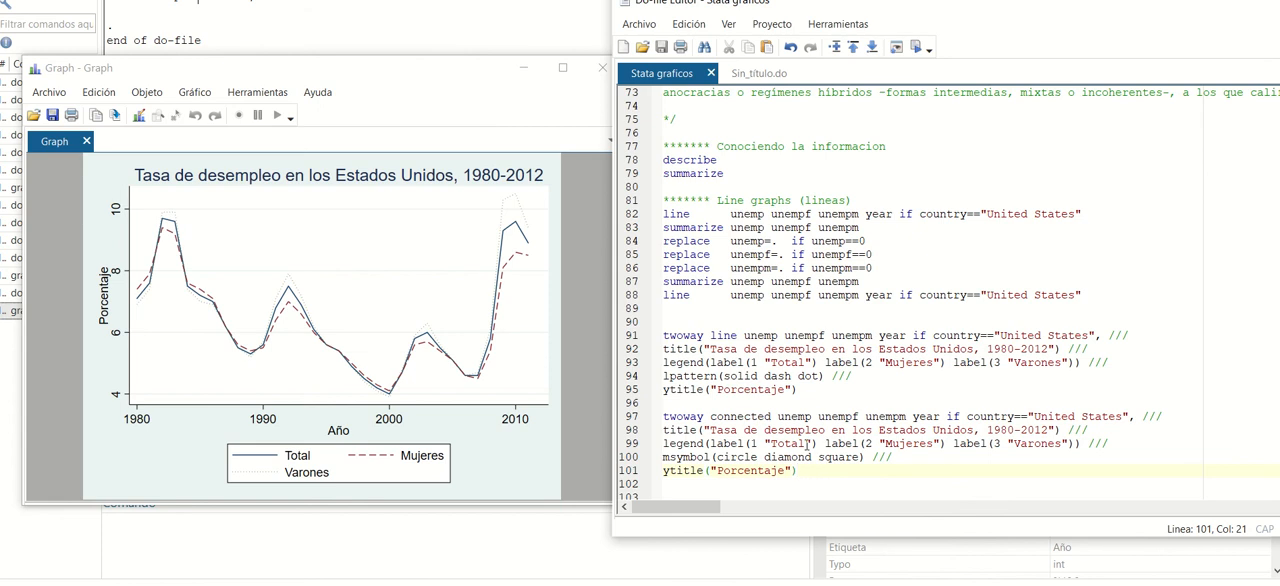
pyautogui.scroll(-1, 806, 443)
pyautogui.scroll(1, 806, 444)
pyautogui.moveTo(776, 416); pyautogui.dragTo(893, 457)
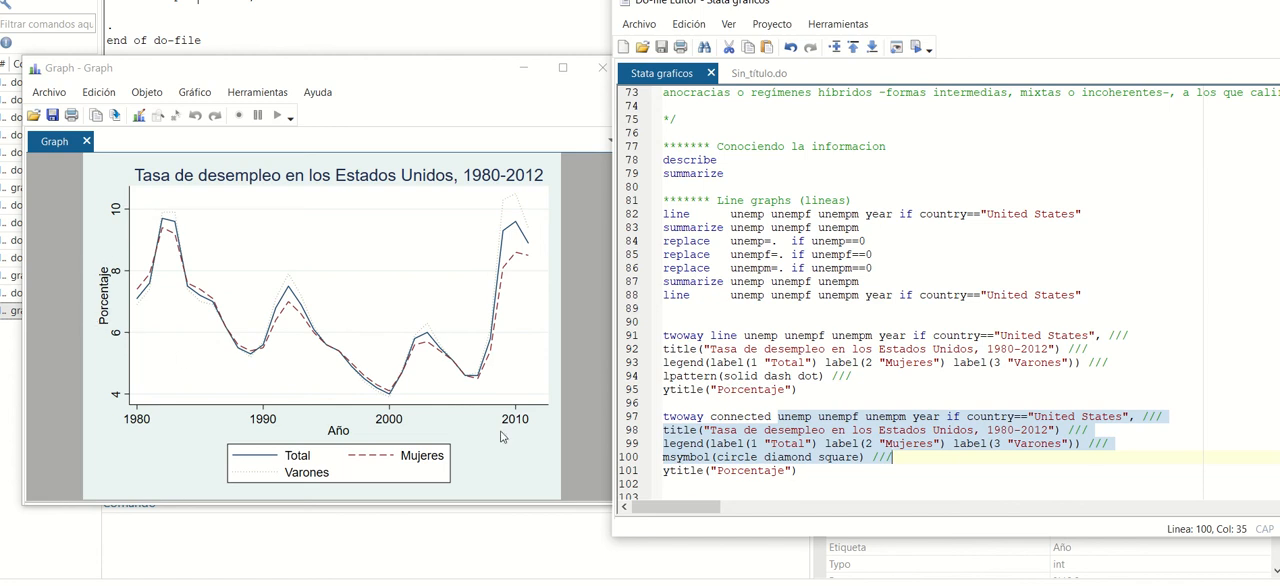
pyautogui.moveTo(797, 470); pyautogui.dragTo(627, 420)
pyautogui.click(915, 47)
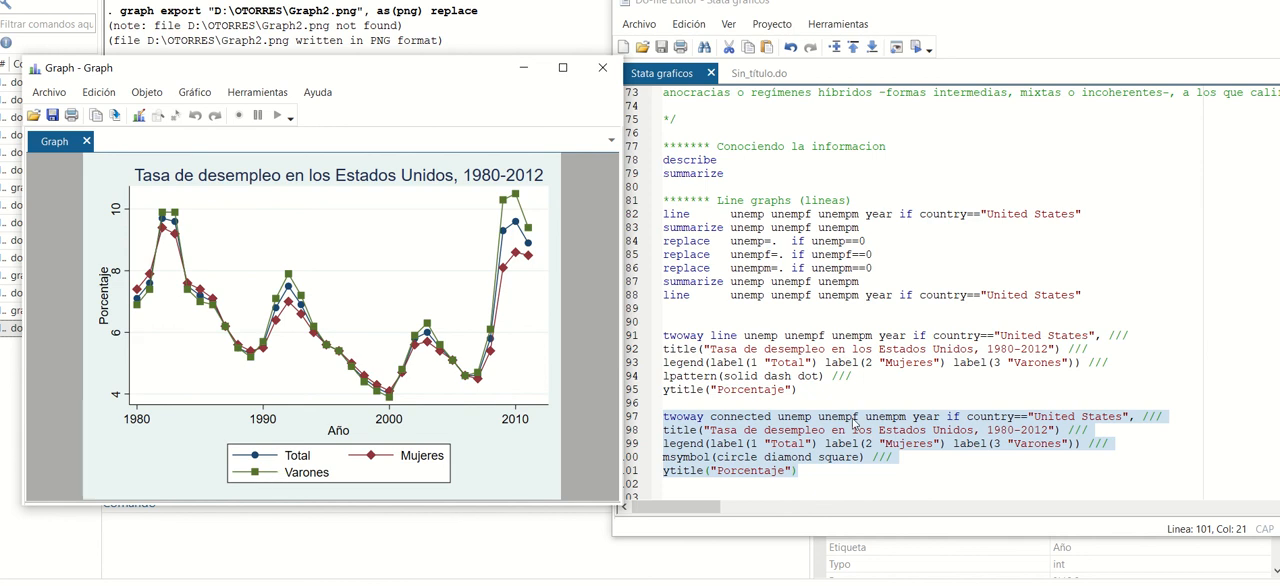
# Run lines 104–106 to graph unemp by country for the United States, United Kingdom, Australia and Qatar, and fit the graph beside the editor.
pyautogui.scroll(-2, 856, 424)
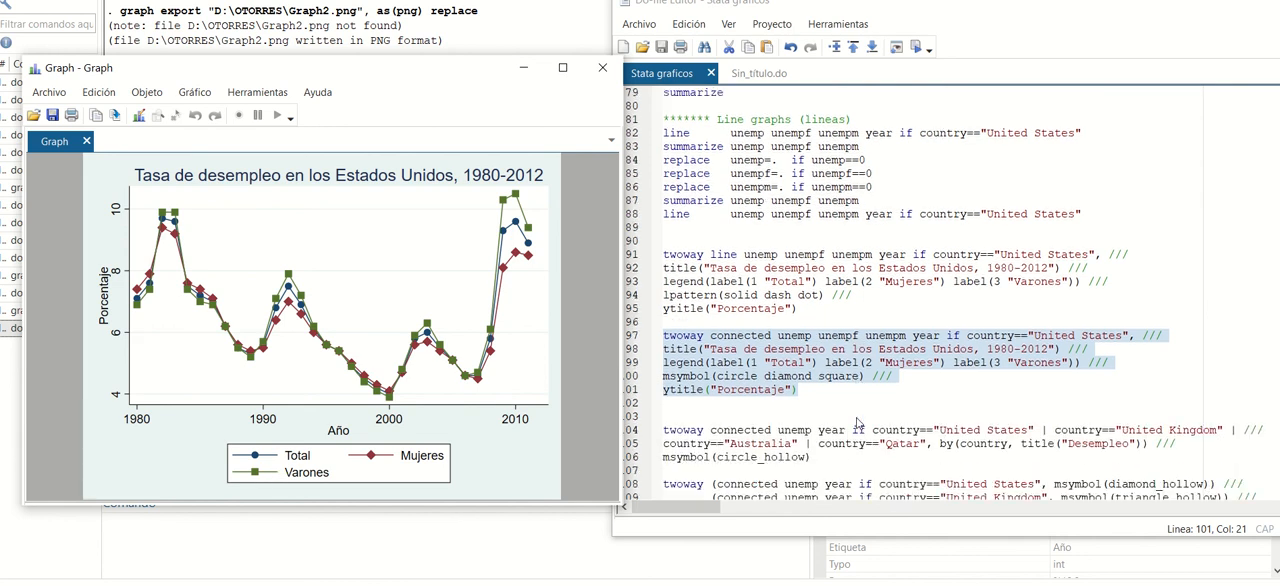
pyautogui.click(702, 405)
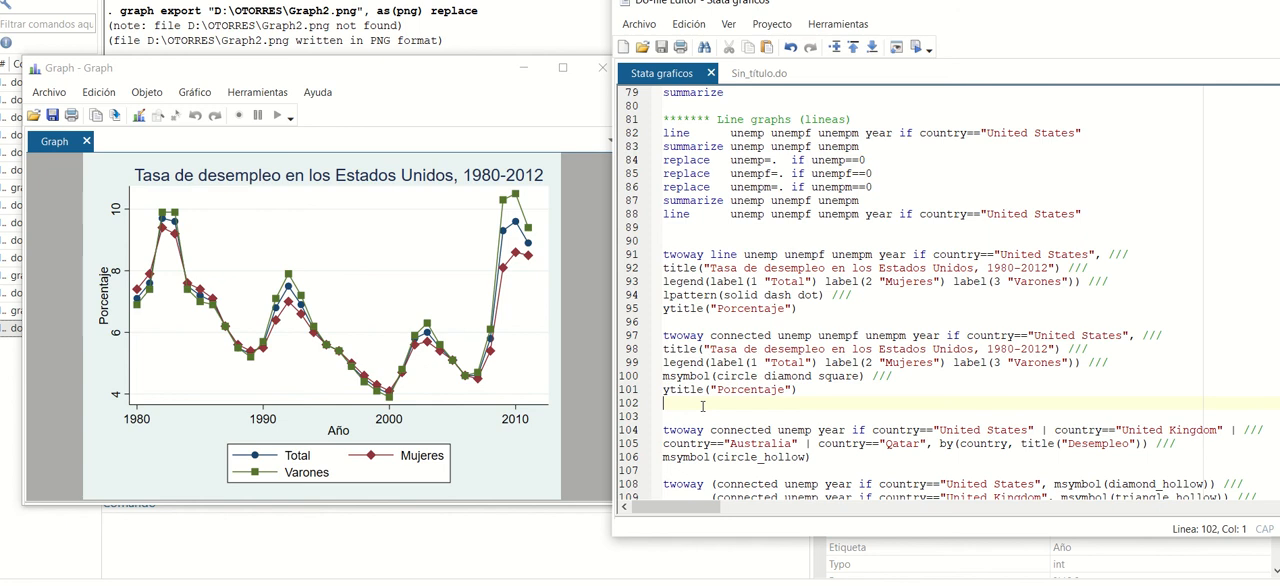
pyautogui.scroll(-1, 702, 406)
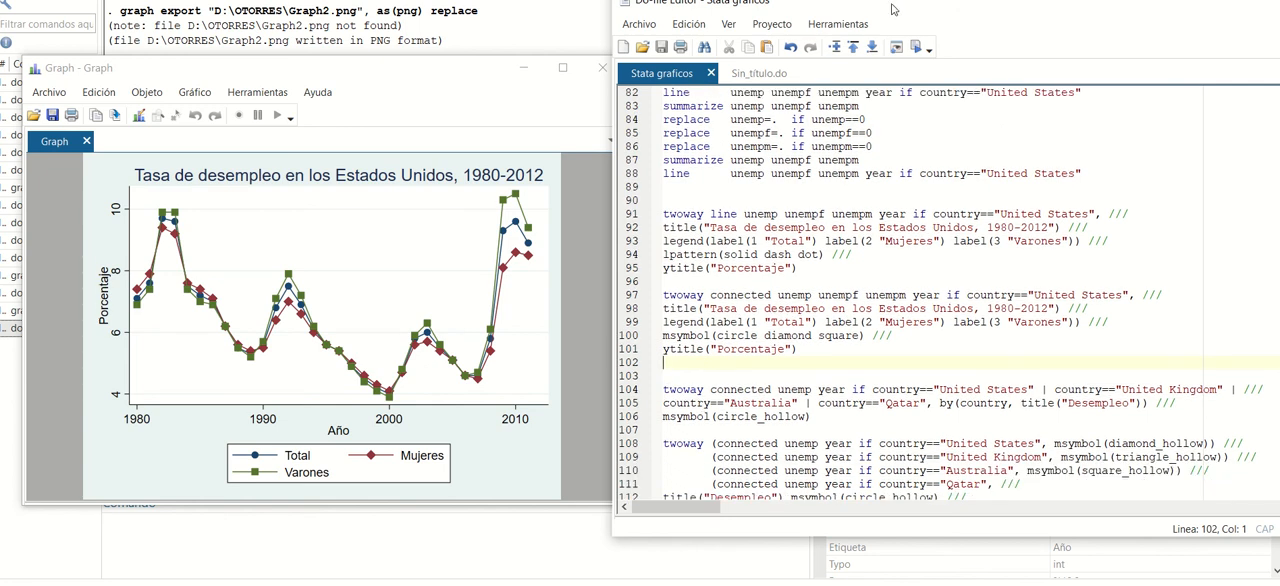
pyautogui.moveTo(896, 8); pyautogui.dragTo(831, 9)
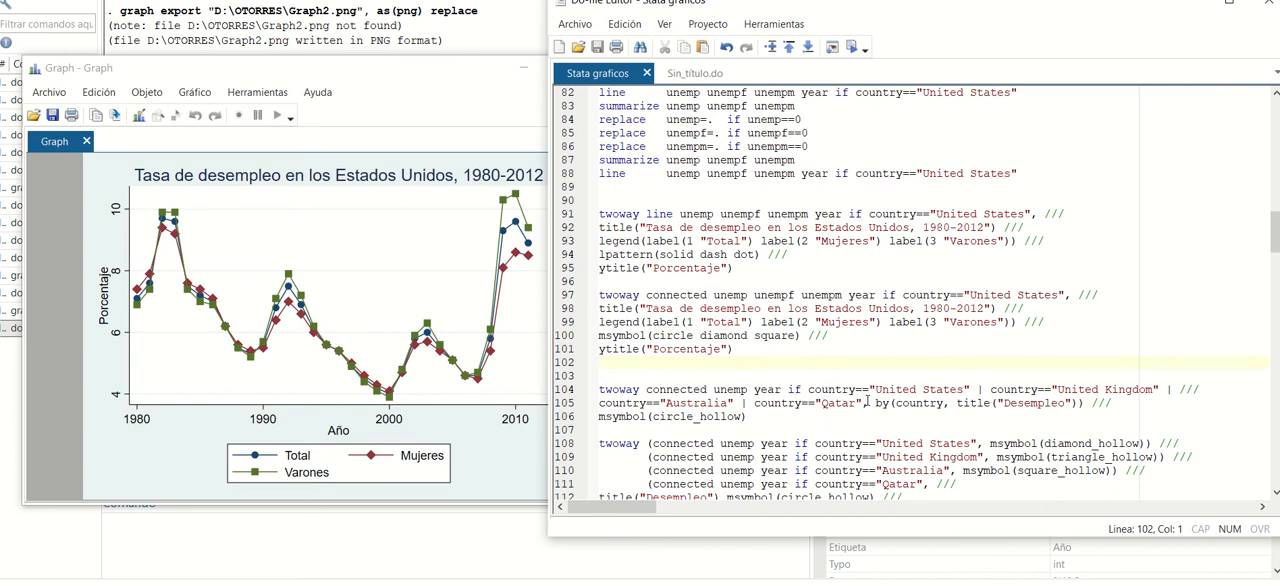
pyautogui.moveTo(752, 418); pyautogui.dragTo(565, 390)
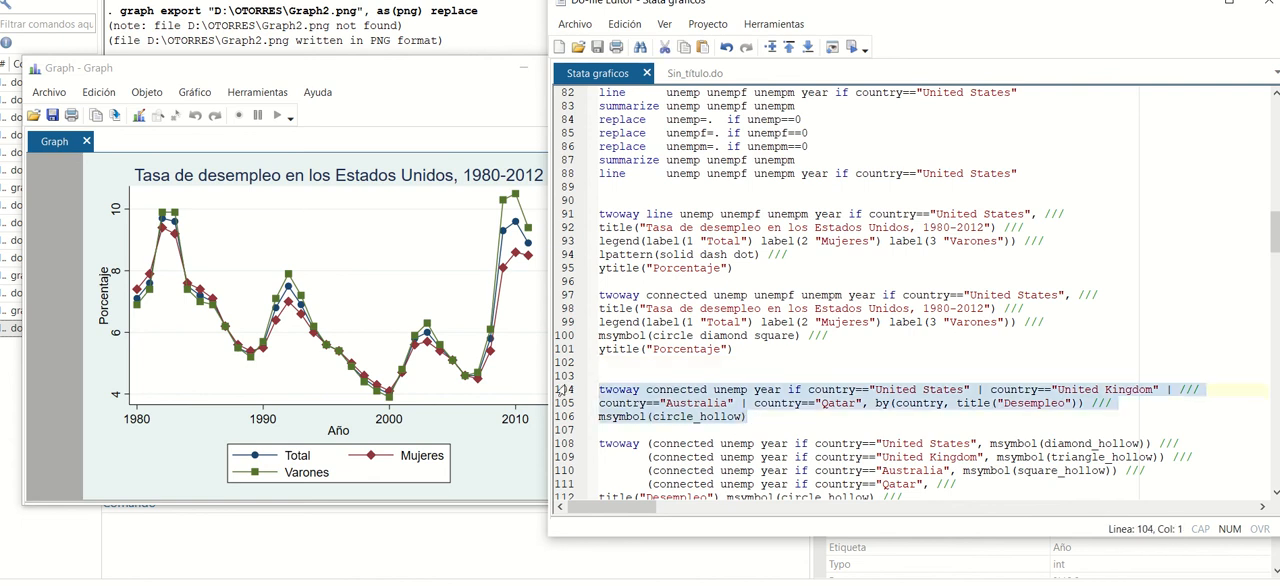
pyautogui.click(851, 52)
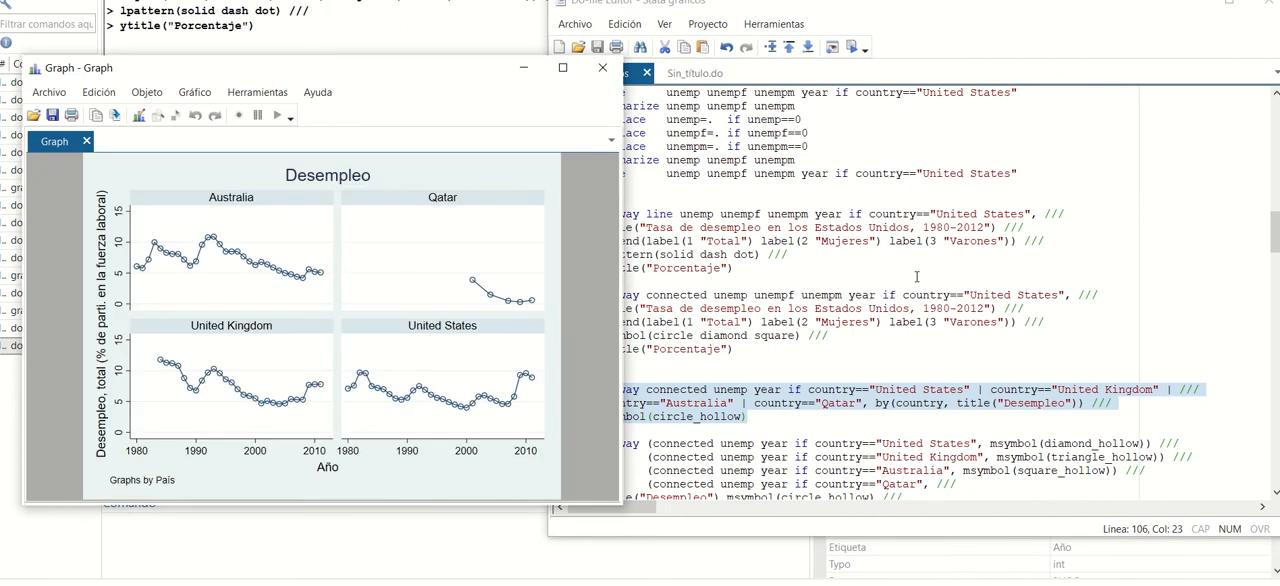
pyautogui.moveTo(434, 74); pyautogui.dragTo(418, 61)
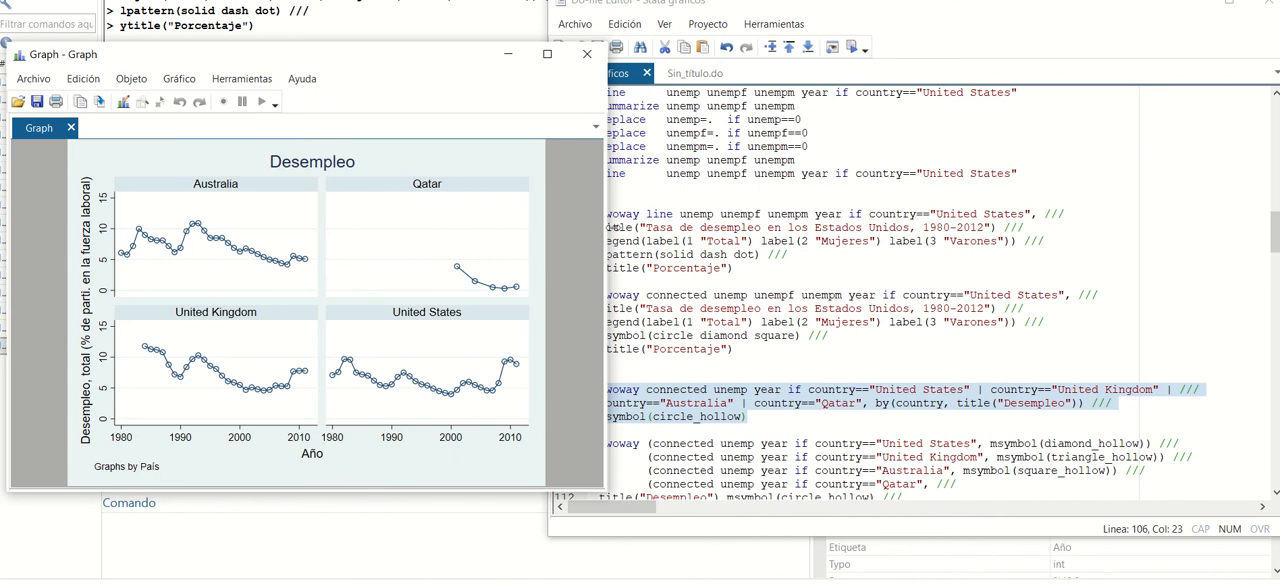
pyautogui.moveTo(600, 230); pyautogui.dragTo(549, 236)
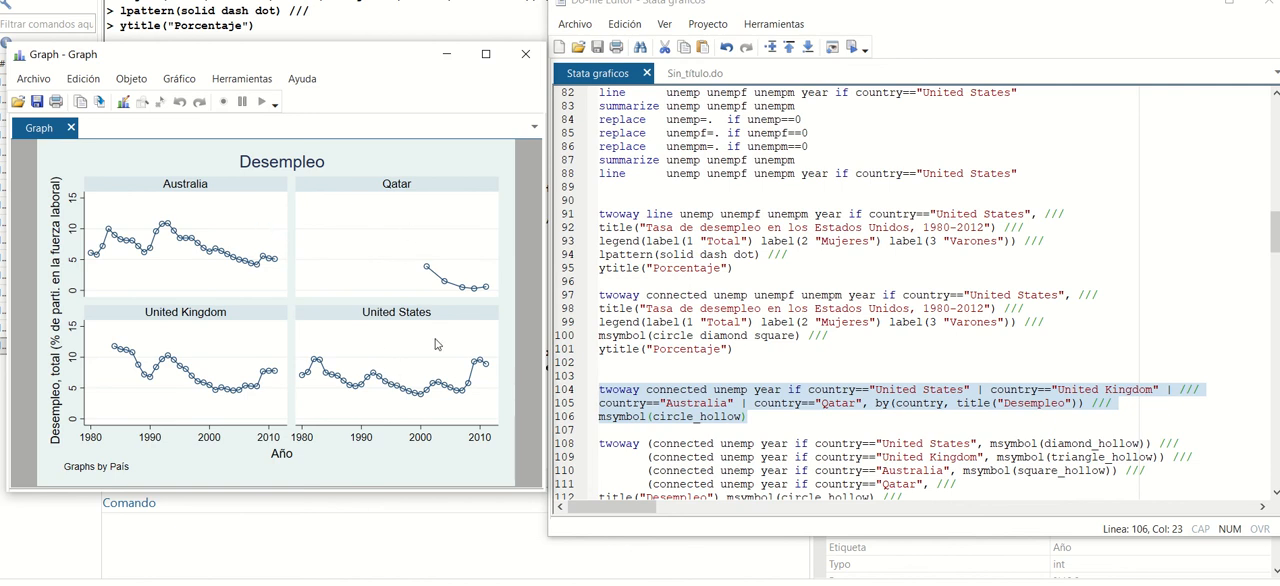
# Run lines 108–113 to overlay the unemployment of the United States, United Kingdom, Australia and Qatar in one connected graph.
pyautogui.scroll(-1, 791, 357)
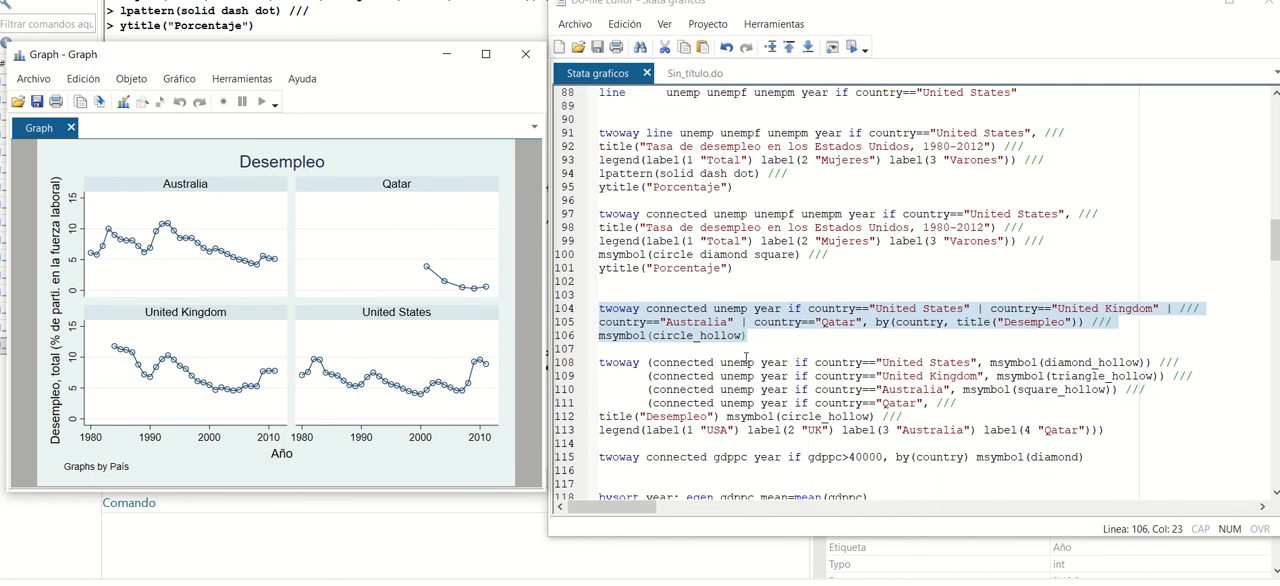
pyautogui.moveTo(1140, 472); pyautogui.dragTo(589, 405)
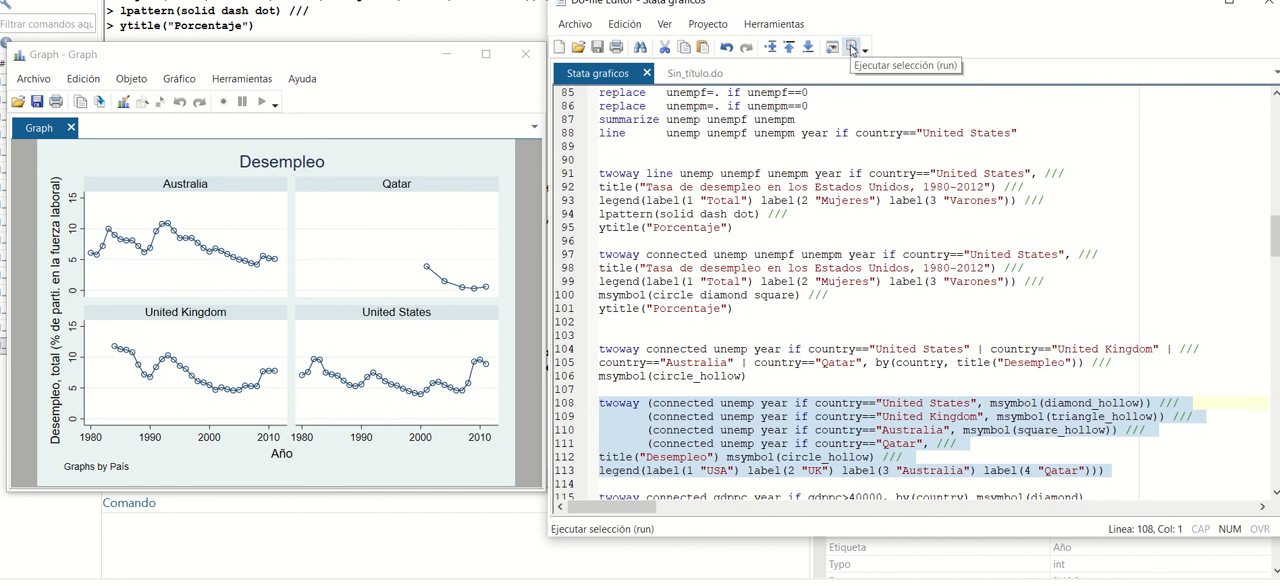
pyautogui.click(852, 50)
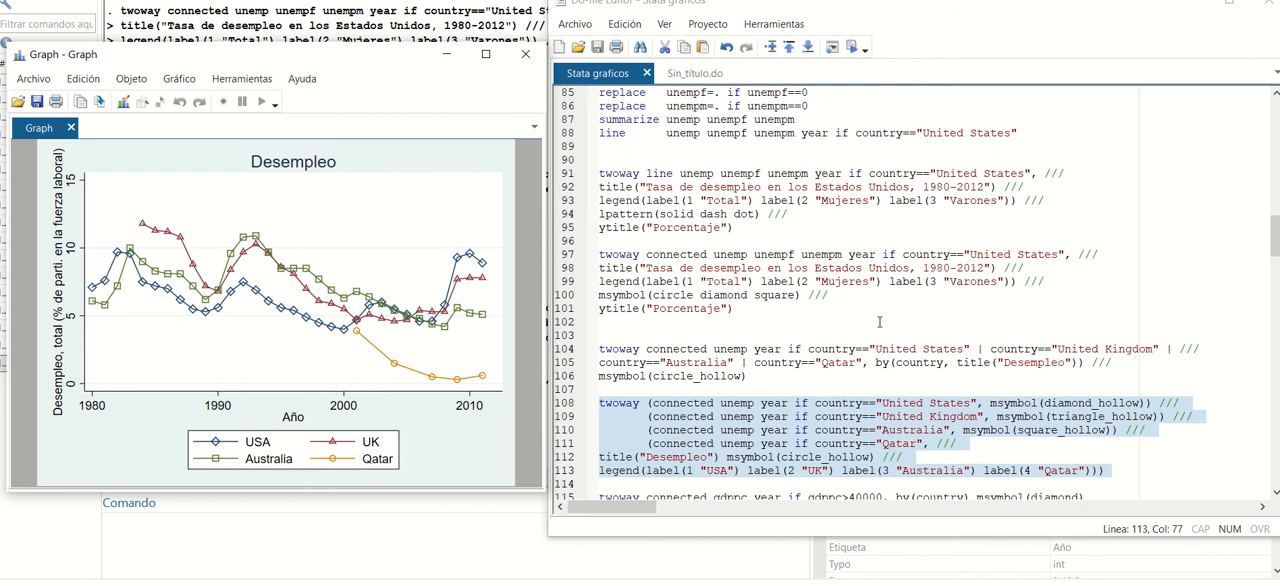
# Run line 115 to draw the connected graph of gdppc by country for values above 40000 with diamond markers.
pyautogui.scroll(-1, 902, 300)
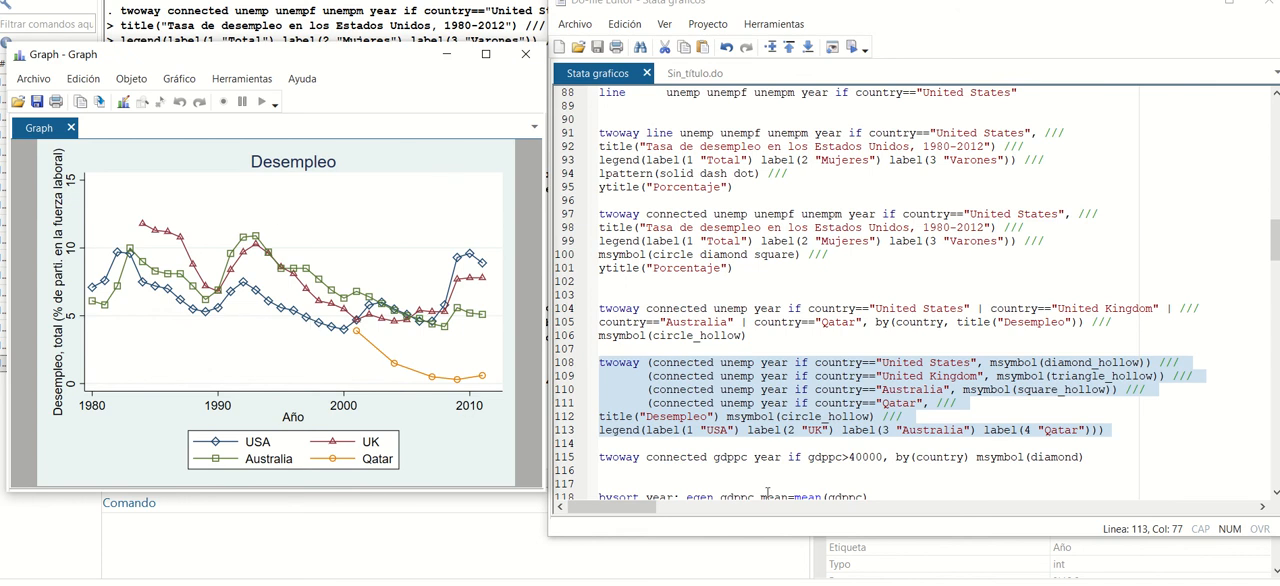
pyautogui.click(677, 465)
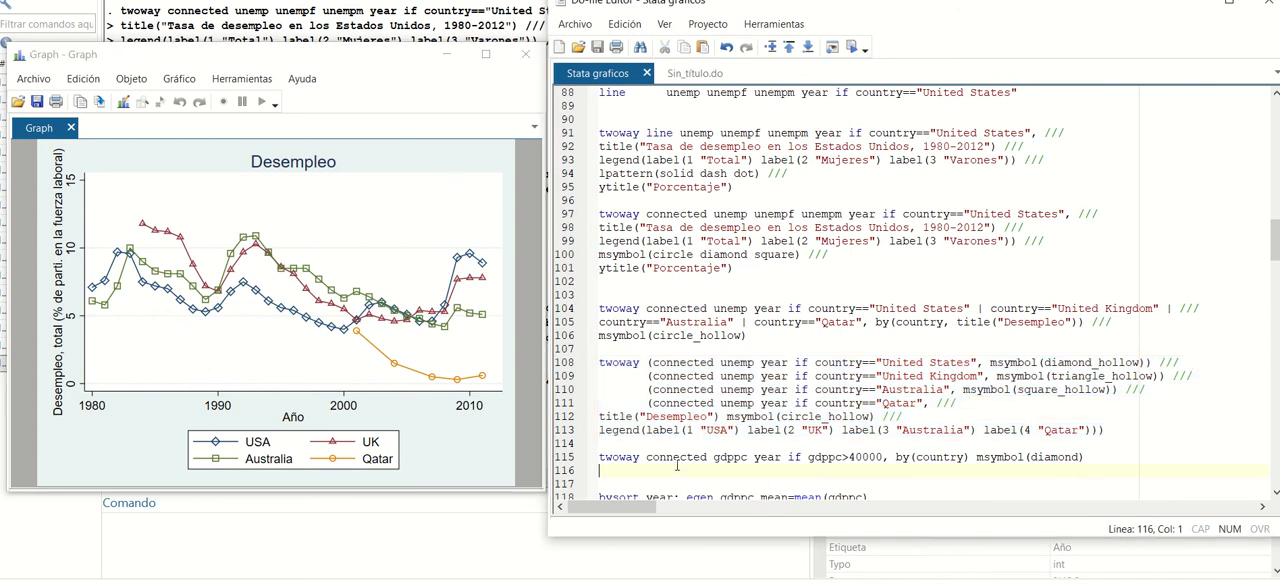
pyautogui.click(600, 457)
pyautogui.moveTo(600, 457); pyautogui.dragTo(884, 457)
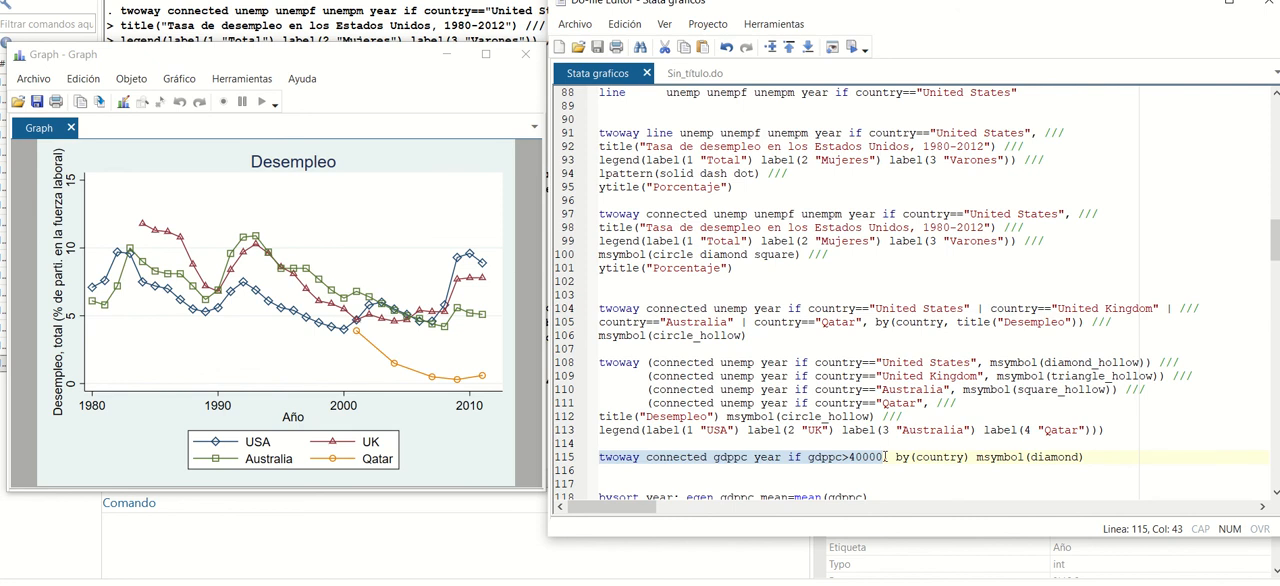
pyautogui.write(',')
pyautogui.press('End')
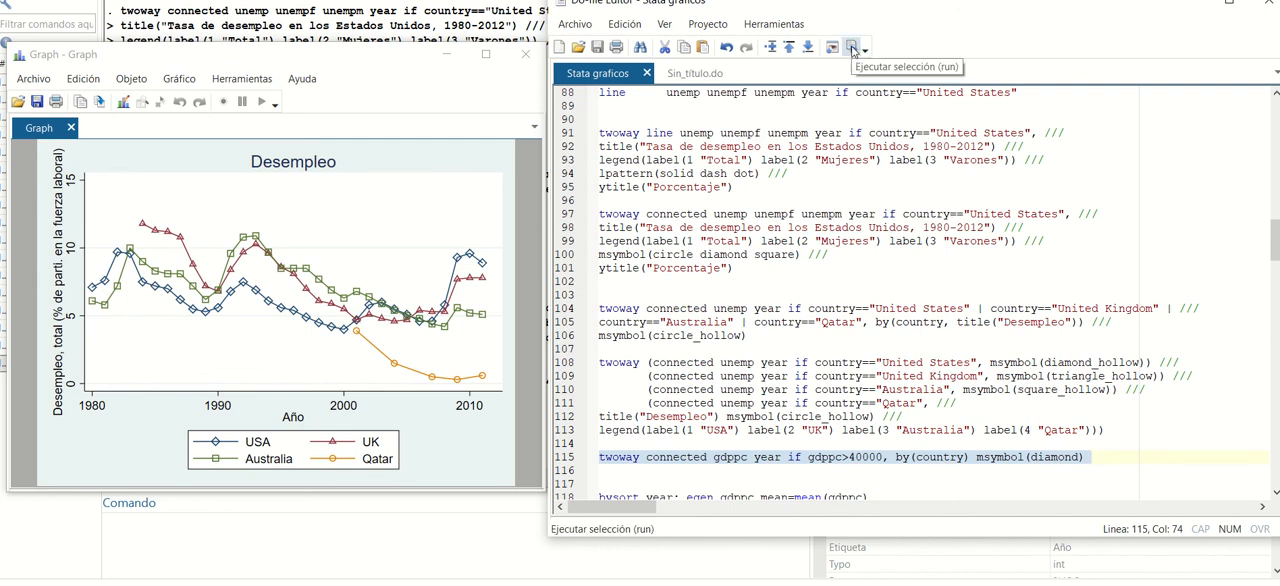
pyautogui.click(852, 49)
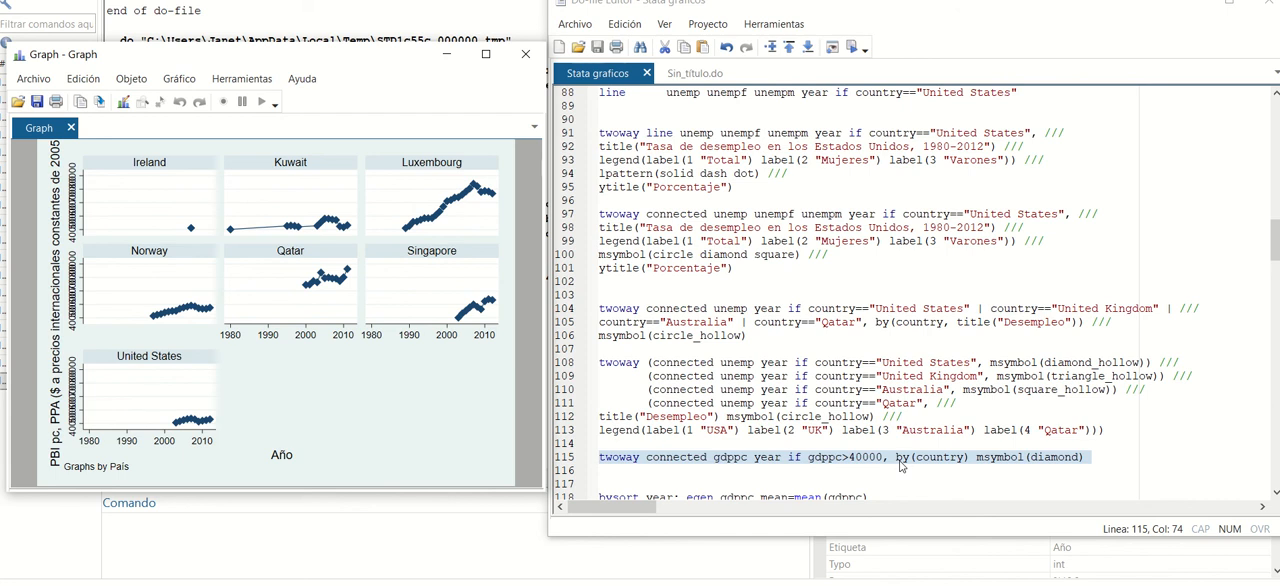
# Run lines 118–119 to create gdppc_mean and gdppc_median by year, and close the graph window.
pyautogui.scroll(-3, 902, 440)
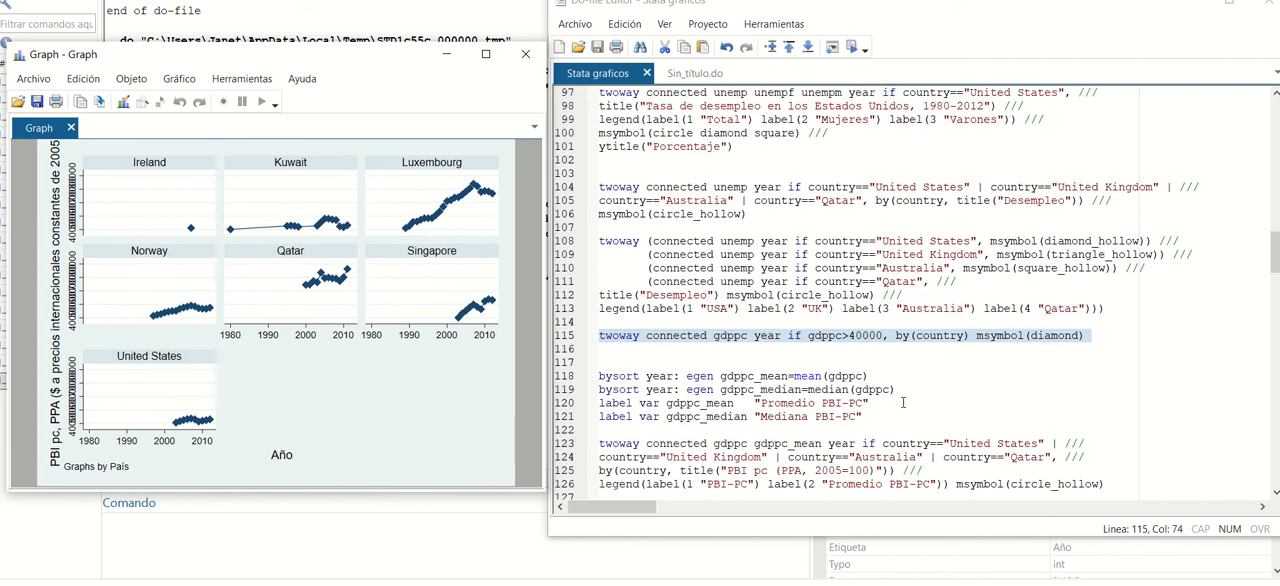
pyautogui.scroll(-1, 902, 402)
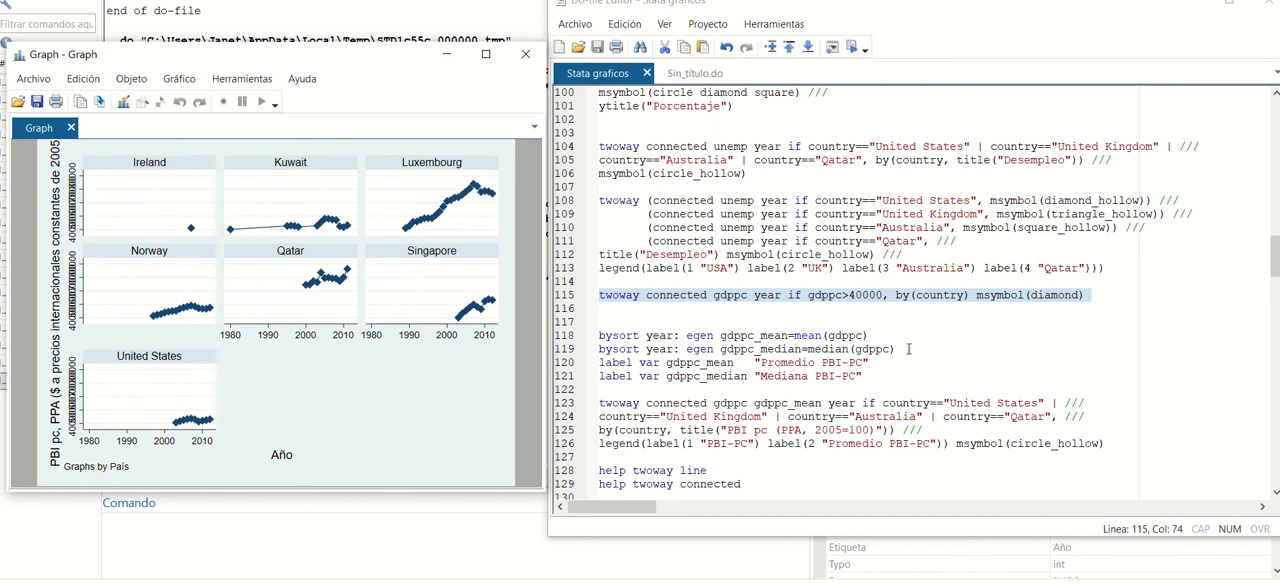
pyautogui.moveTo(908, 349); pyautogui.dragTo(577, 333)
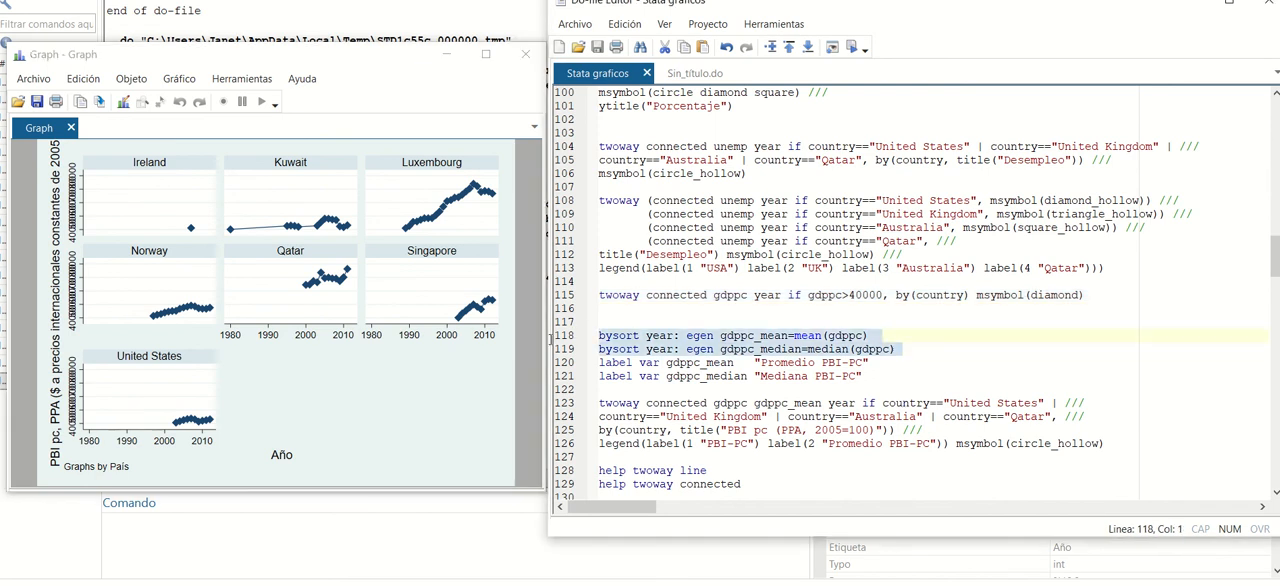
pyautogui.click(851, 47)
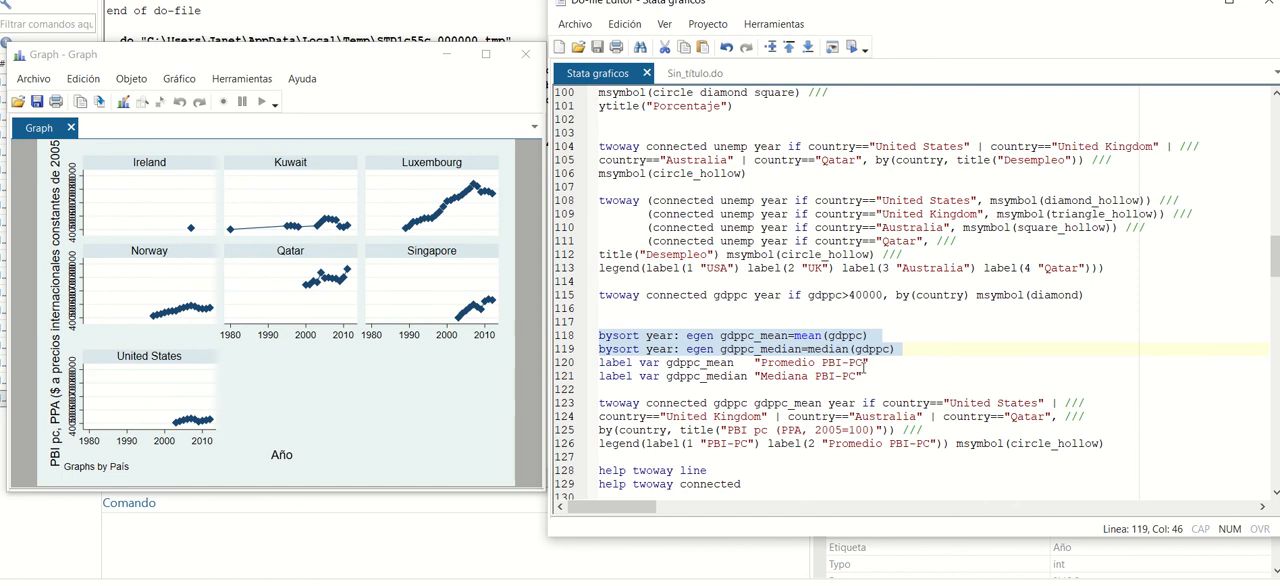
pyautogui.click(525, 54)
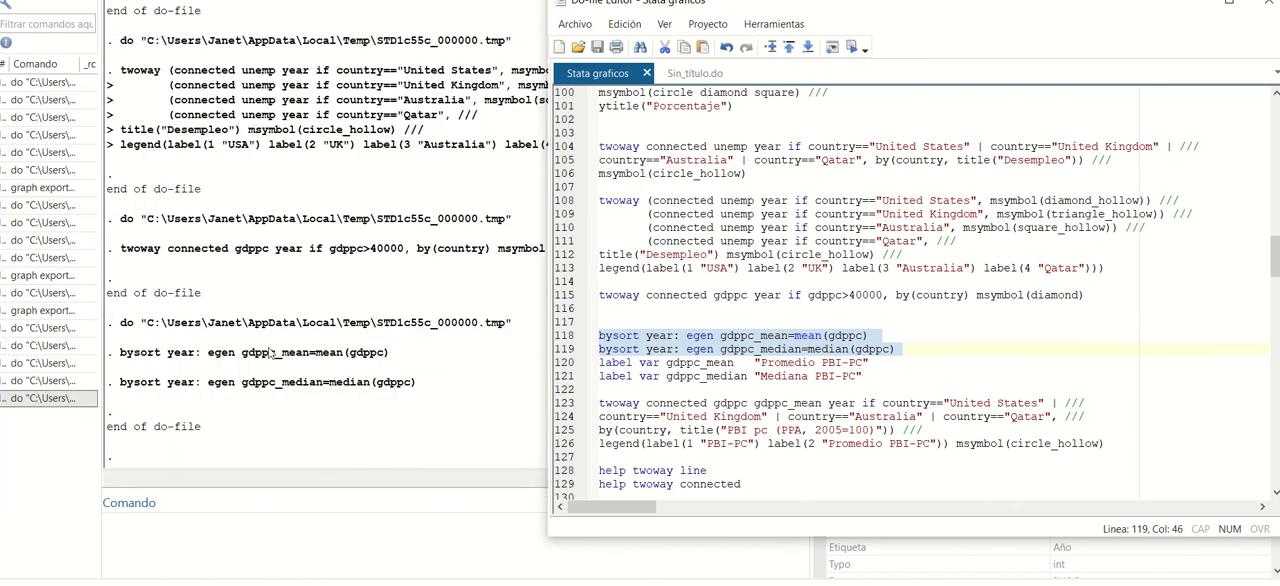
# Run lines 120–121 to label gdppc_mean as "Promedio PBI-PC" and gdppc_median as "Mediana PBI-PC".
pyautogui.moveTo(868, 377); pyautogui.dragTo(600, 363)
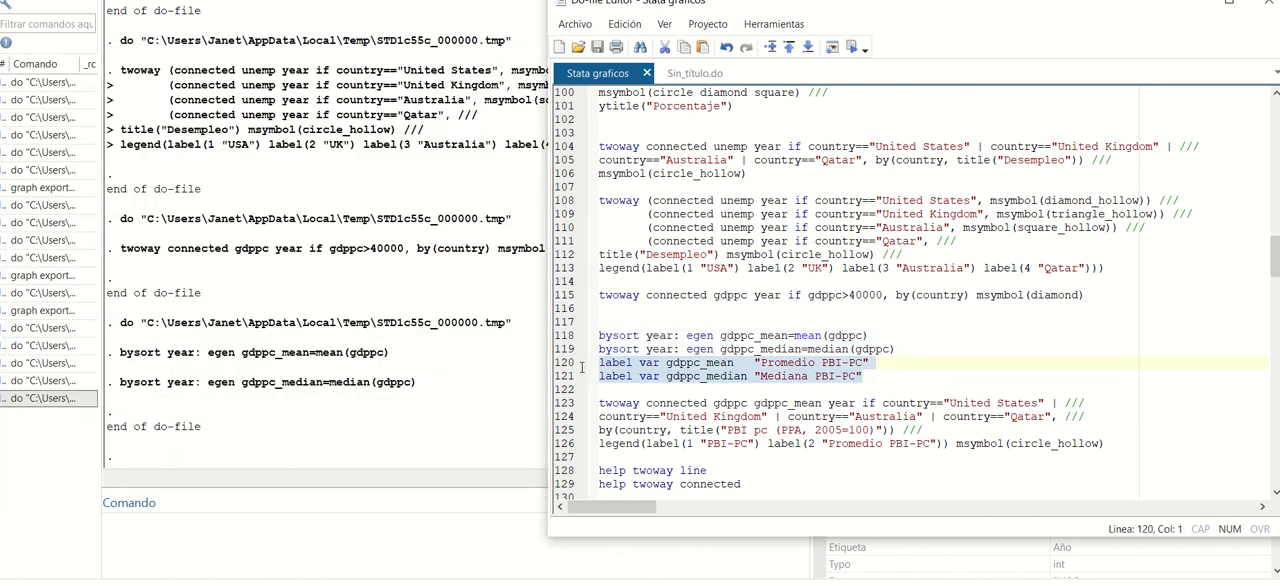
pyautogui.click(851, 47)
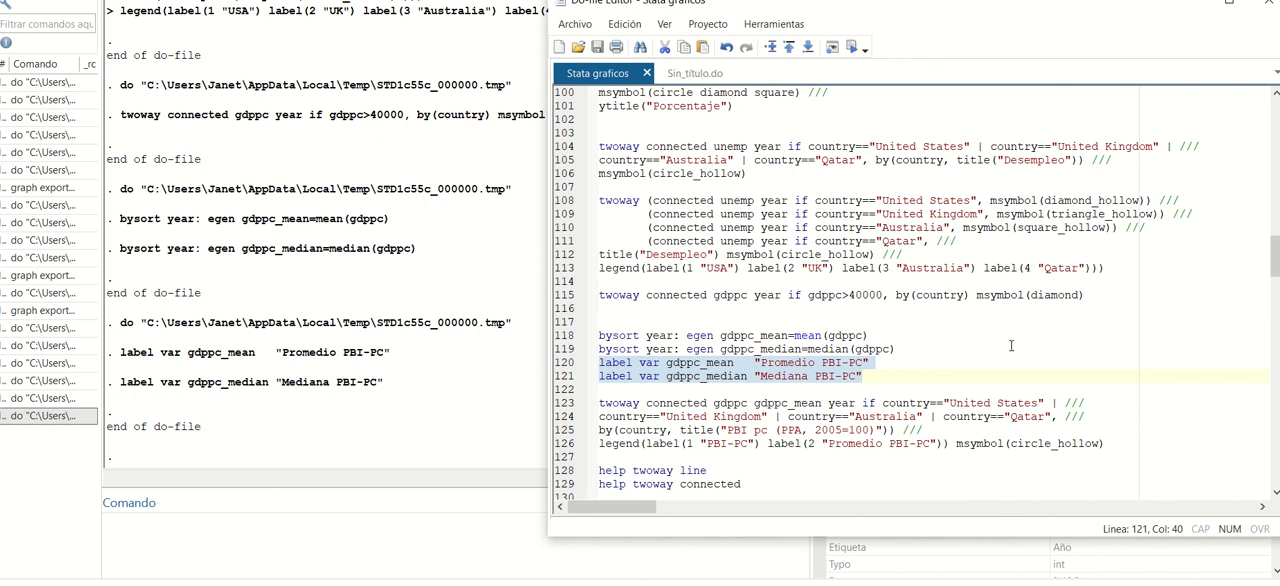
# Run lines 123–126 to graph gdppc and gdppc_mean by country for the United States, United Kingdom, Australia and Qatar.
pyautogui.scroll(-1, 1008, 344)
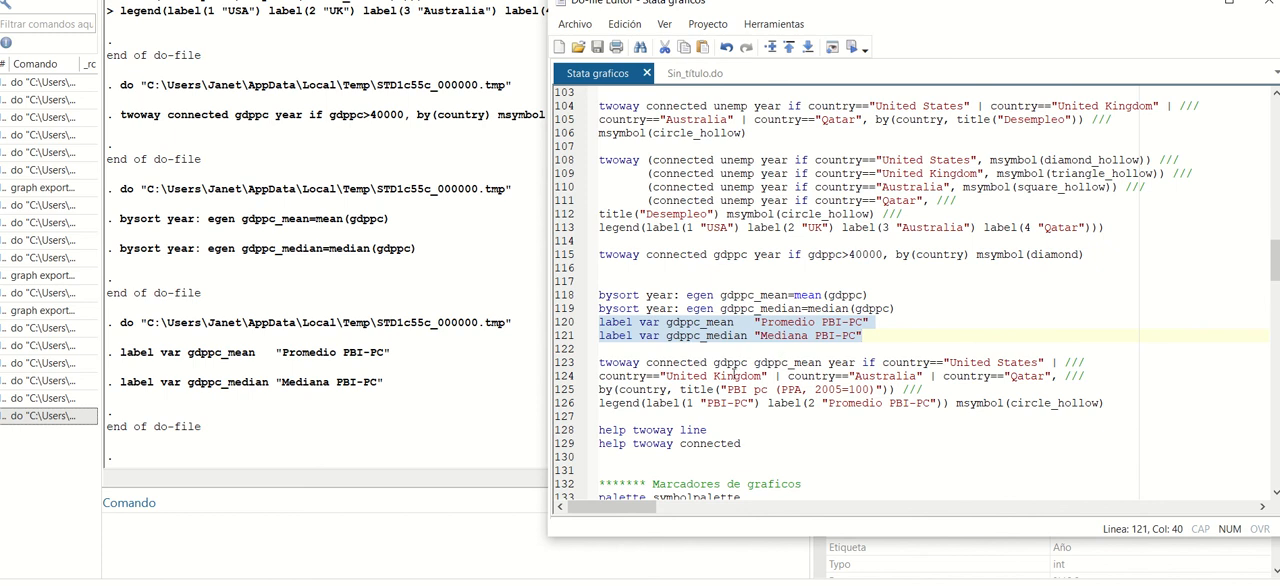
pyautogui.click(726, 363)
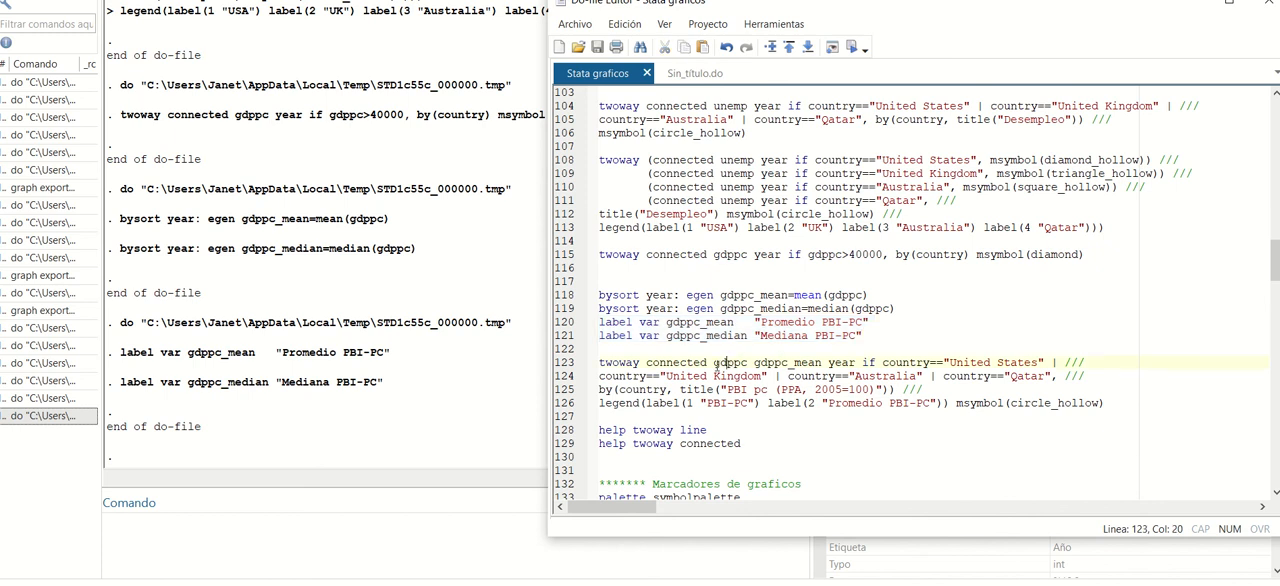
pyautogui.moveTo(713, 363); pyautogui.dragTo(797, 373)
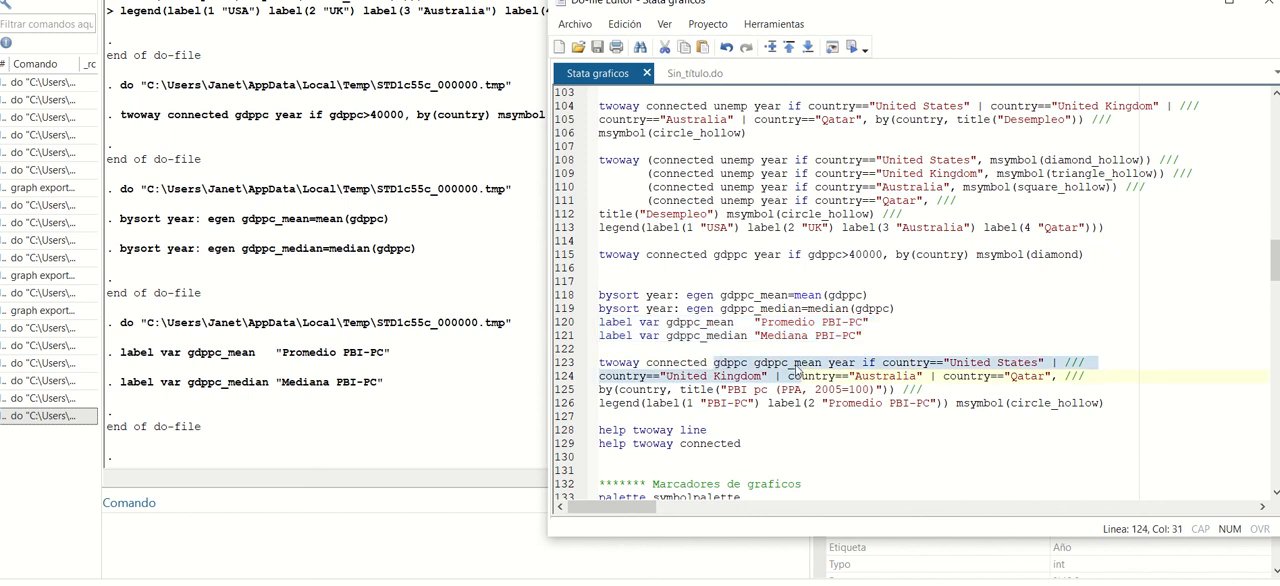
pyautogui.doubleClick(796, 366)
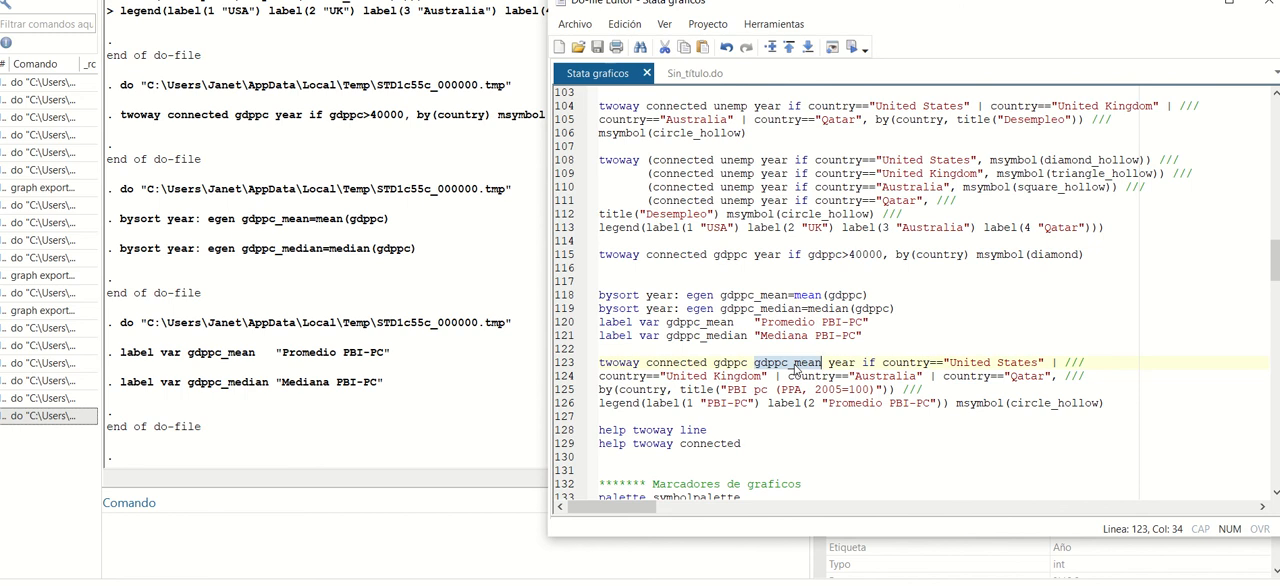
pyautogui.doubleClick(840, 363)
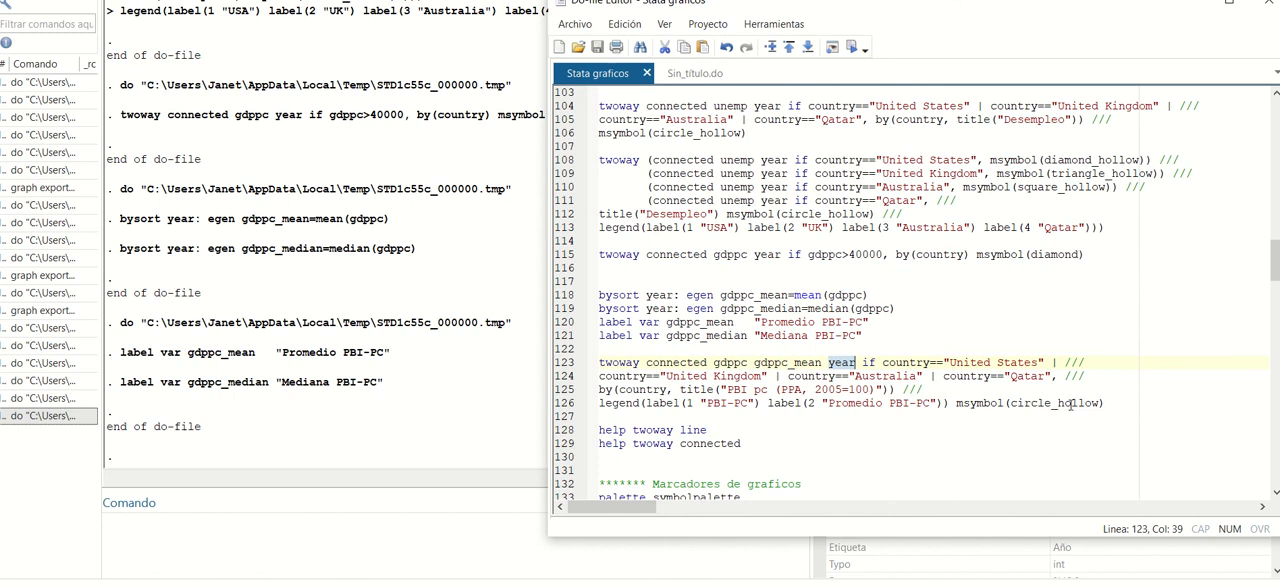
pyautogui.click(1115, 403)
pyautogui.moveTo(1115, 403); pyautogui.dragTo(962, 403)
pyautogui.moveTo(882, 403); pyautogui.dragTo(537, 365)
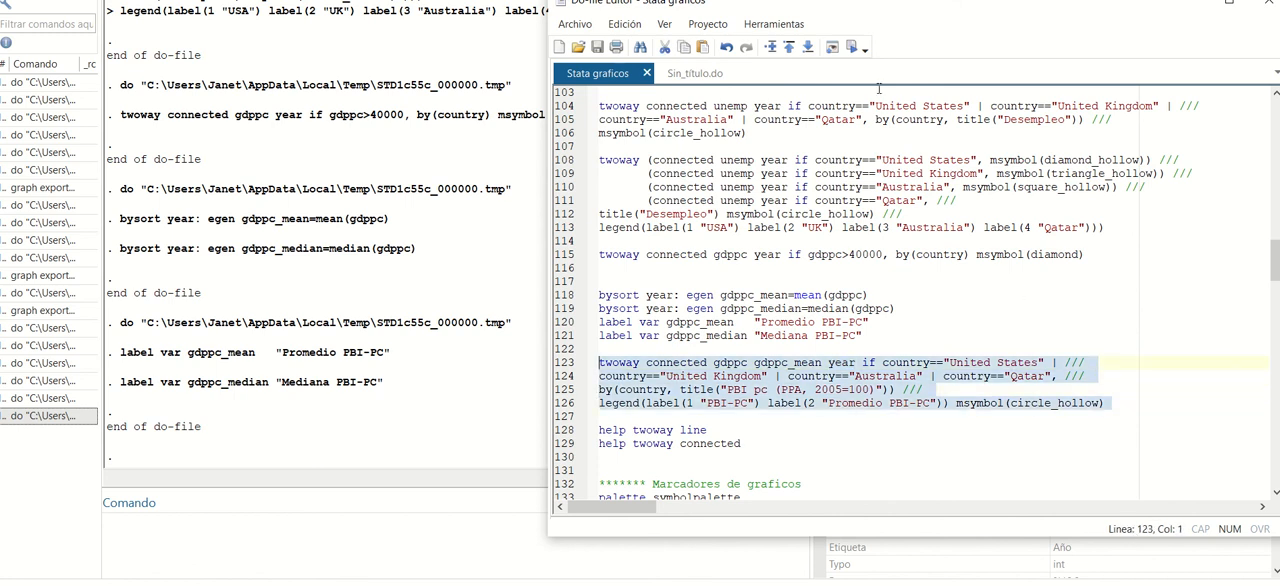
pyautogui.click(852, 47)
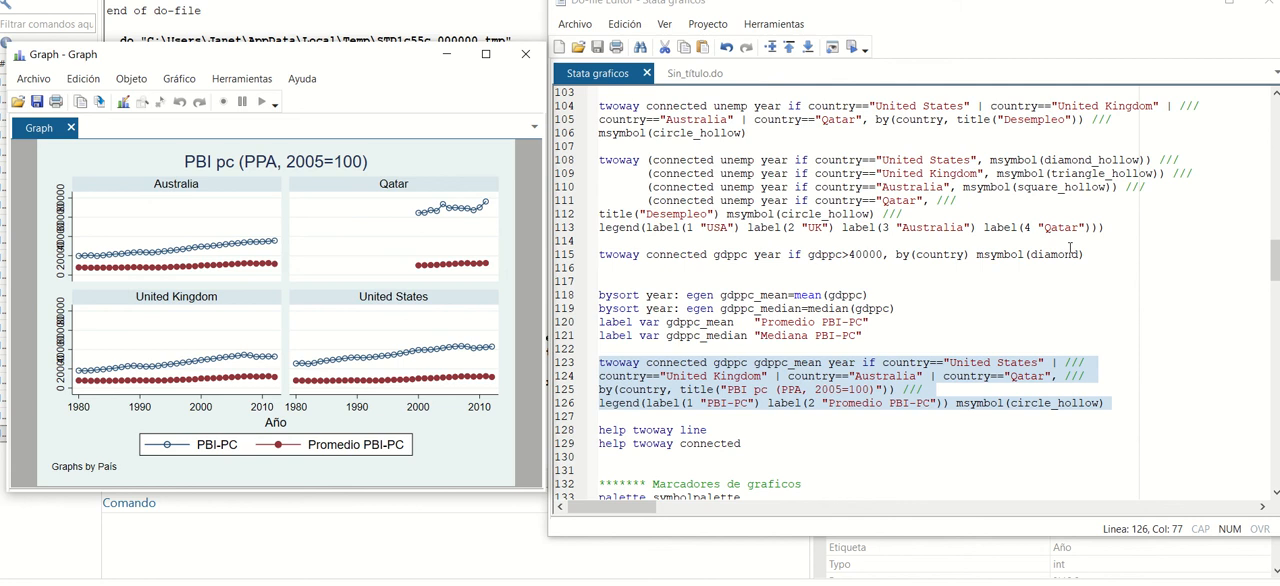
# Run line 128 to open the help for twoway line, read through its syntax and options, and close it.
pyautogui.click(876, 421)
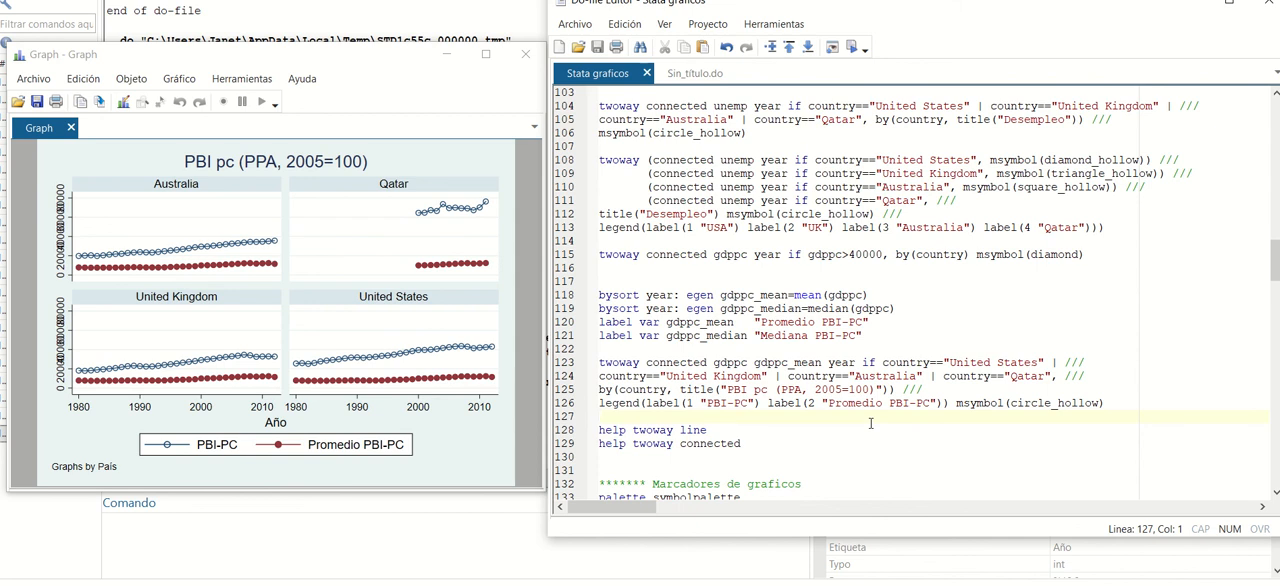
pyautogui.moveTo(714, 429); pyautogui.dragTo(597, 429)
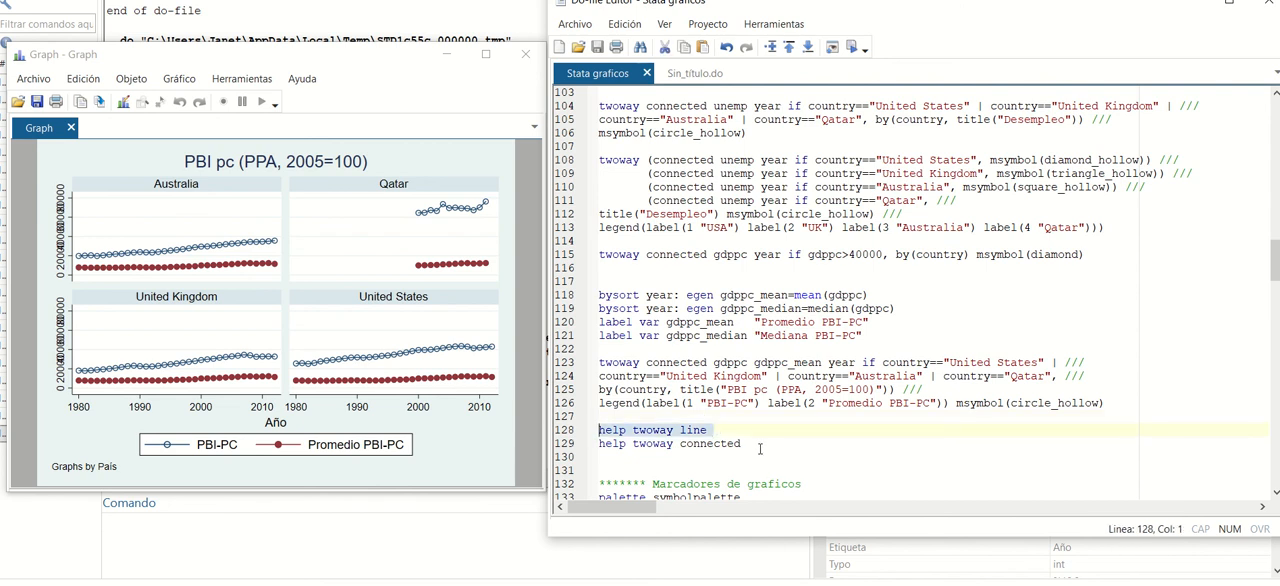
pyautogui.click(852, 47)
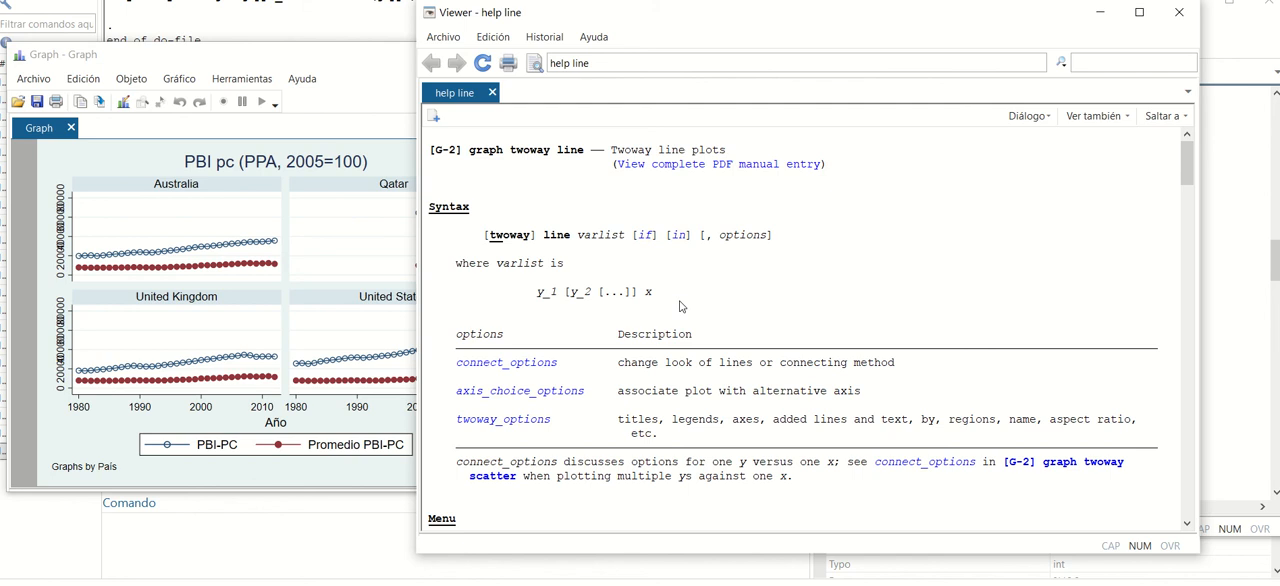
pyautogui.scroll(-1, 680, 306)
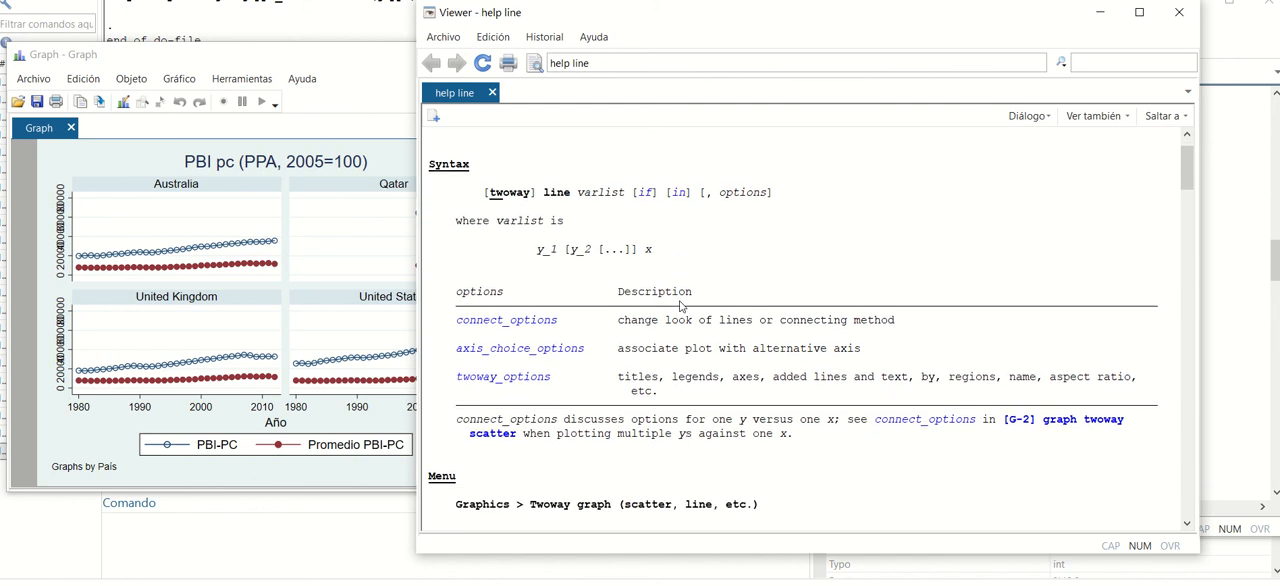
pyautogui.scroll(-9, 680, 306)
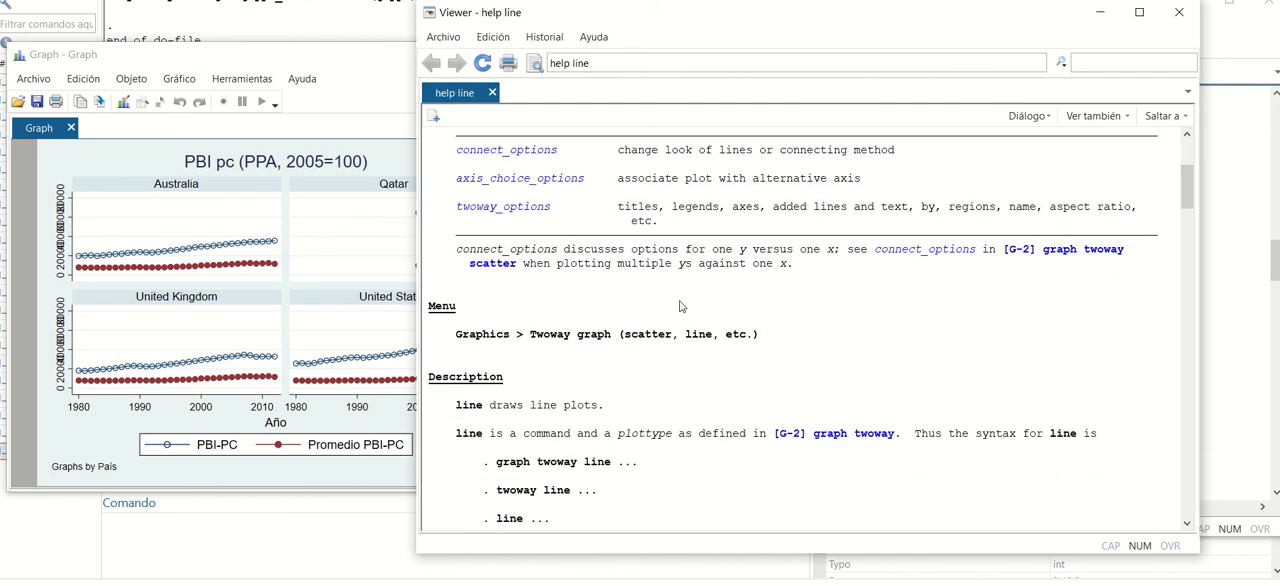
pyautogui.scroll(-9, 680, 306)
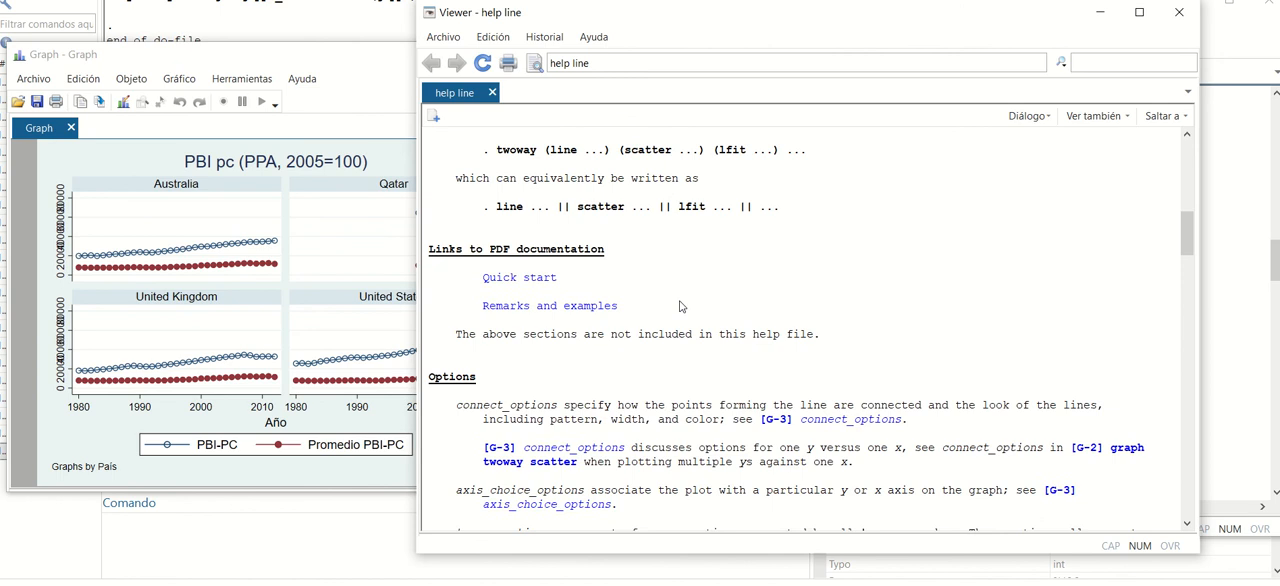
pyautogui.scroll(-2, 680, 306)
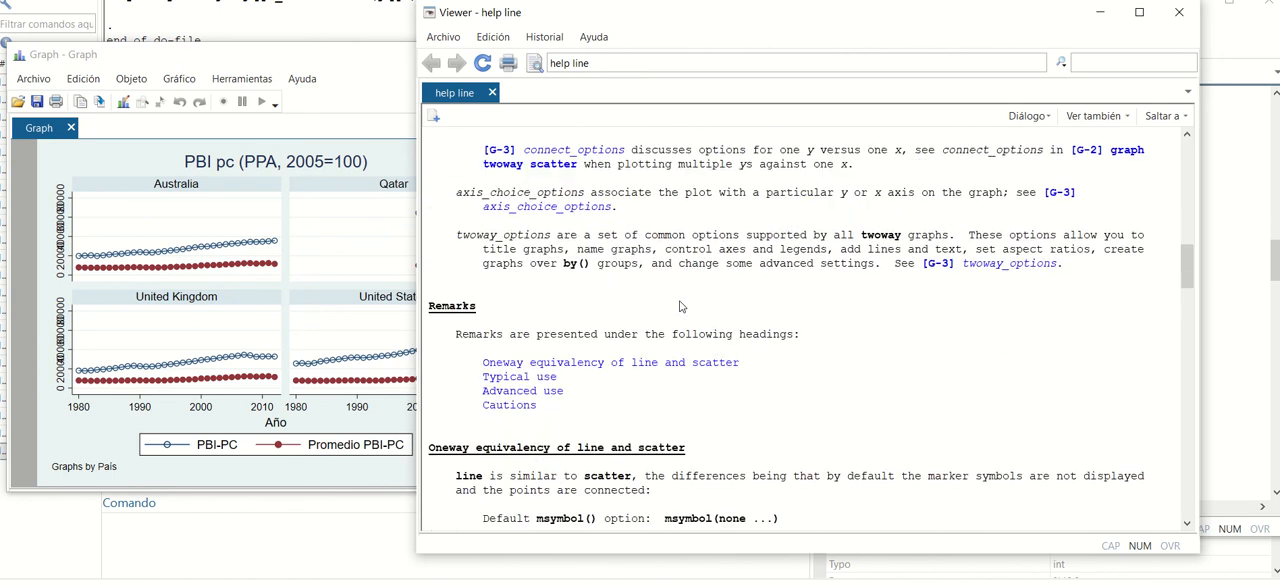
pyautogui.click(1179, 13)
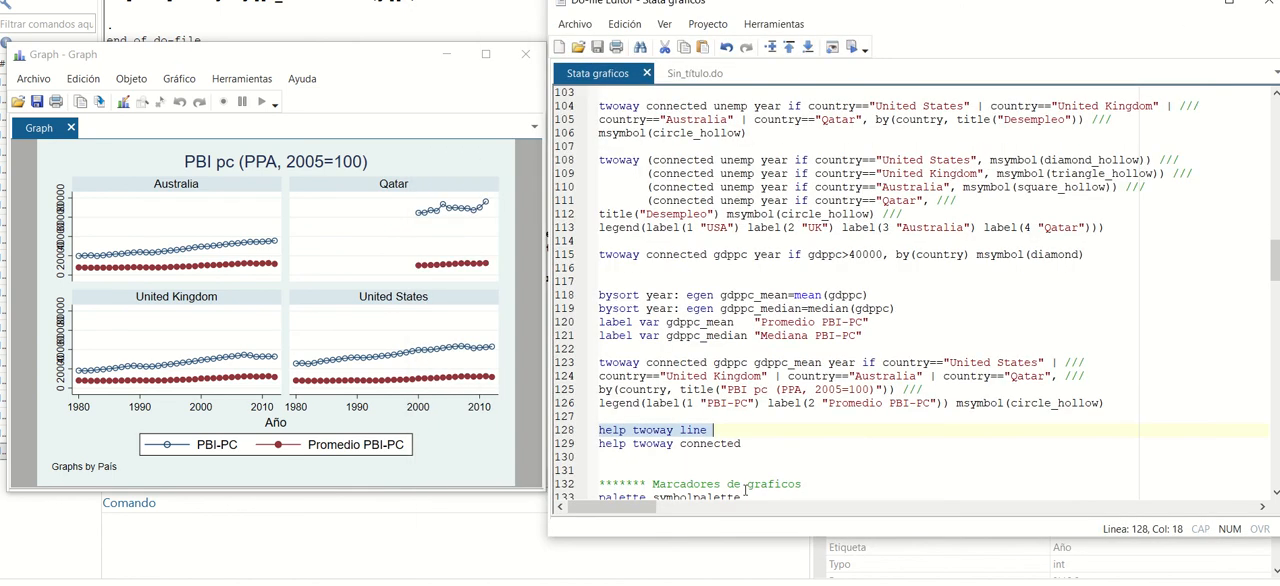
# Run line 129 to open the help for twoway connected, check its syntax, and close it.
pyautogui.click(761, 443)
pyautogui.moveTo(761, 443); pyautogui.dragTo(594, 450)
pyautogui.click(594, 454)
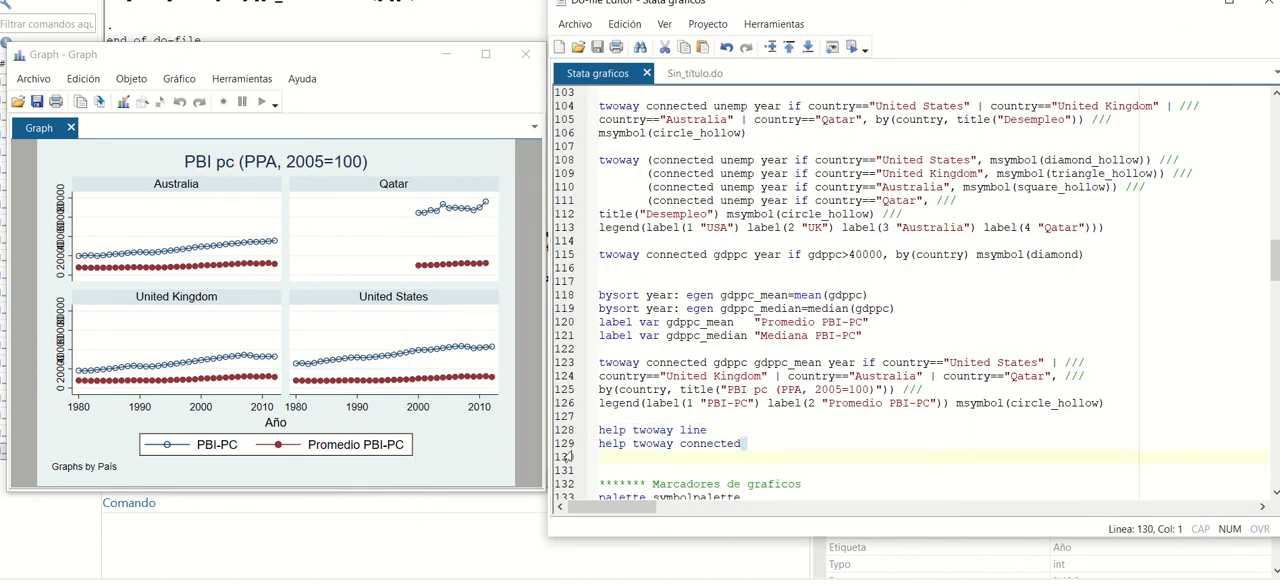
pyautogui.click(843, 50)
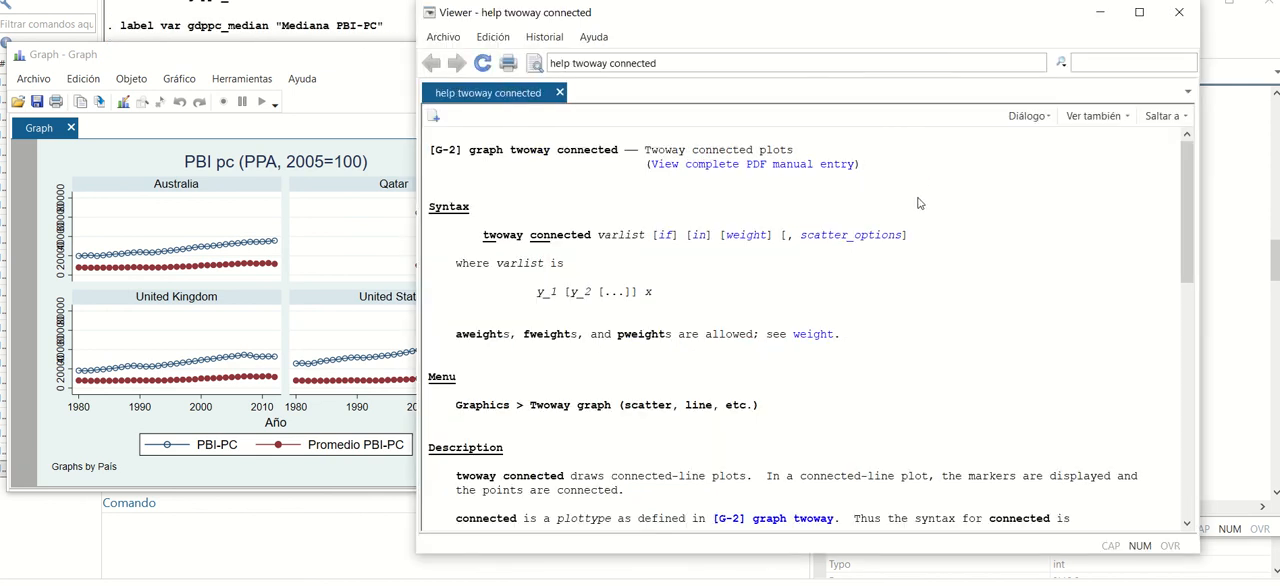
pyautogui.click(1178, 14)
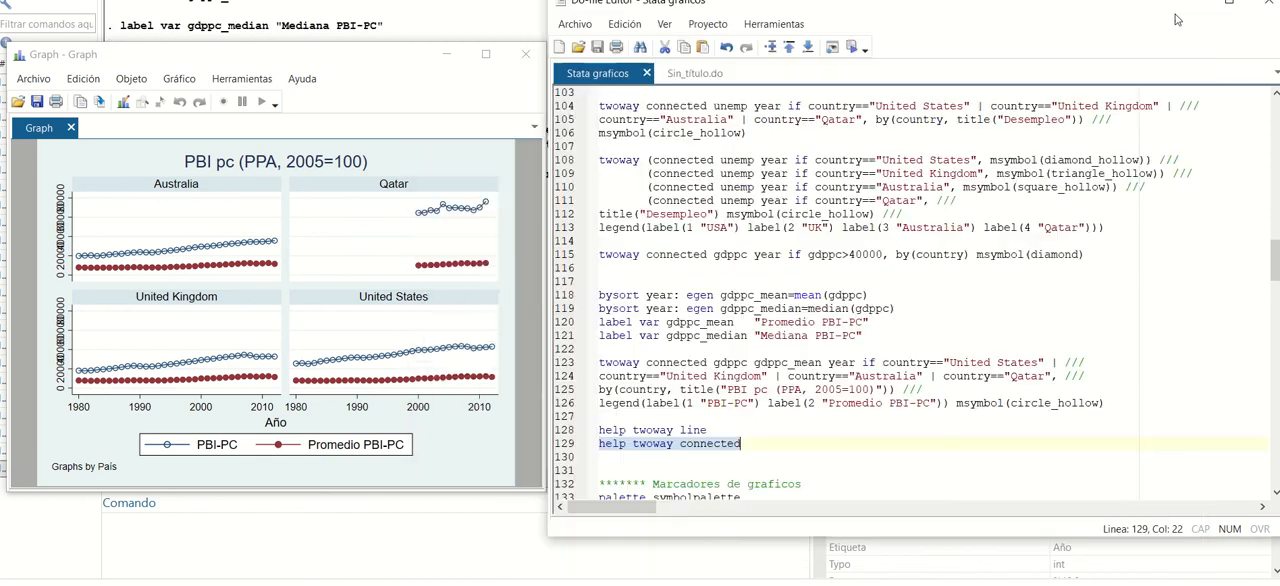
# Run line 133 to display the symbol palette, check the available marker symbols, and close the graph.
pyautogui.click(788, 390)
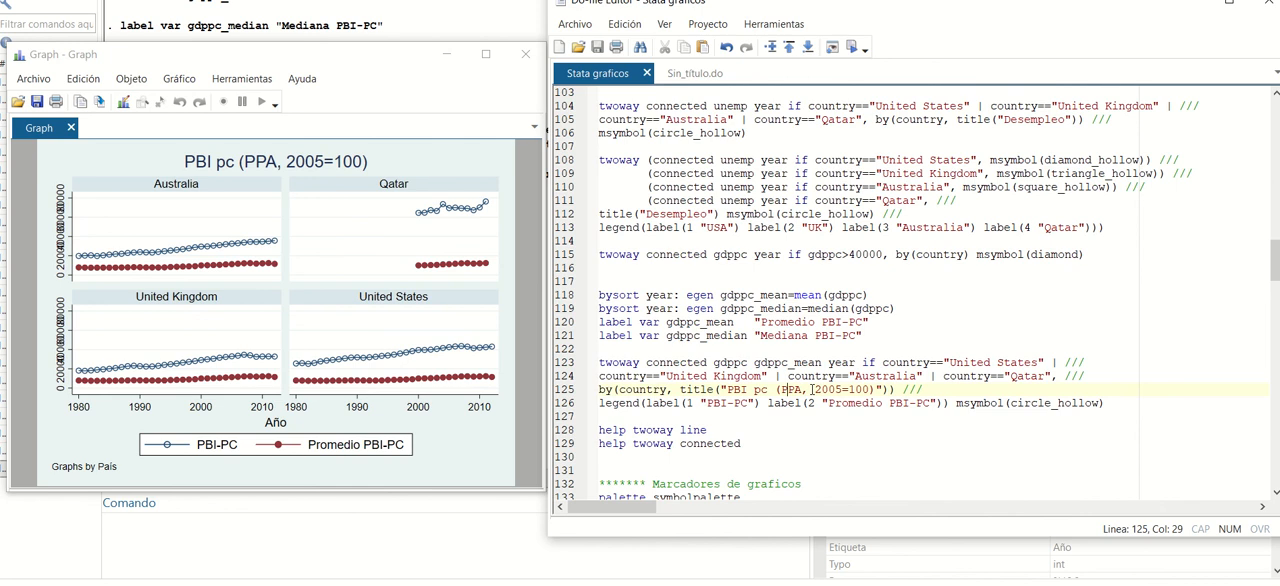
pyautogui.scroll(-3, 812, 390)
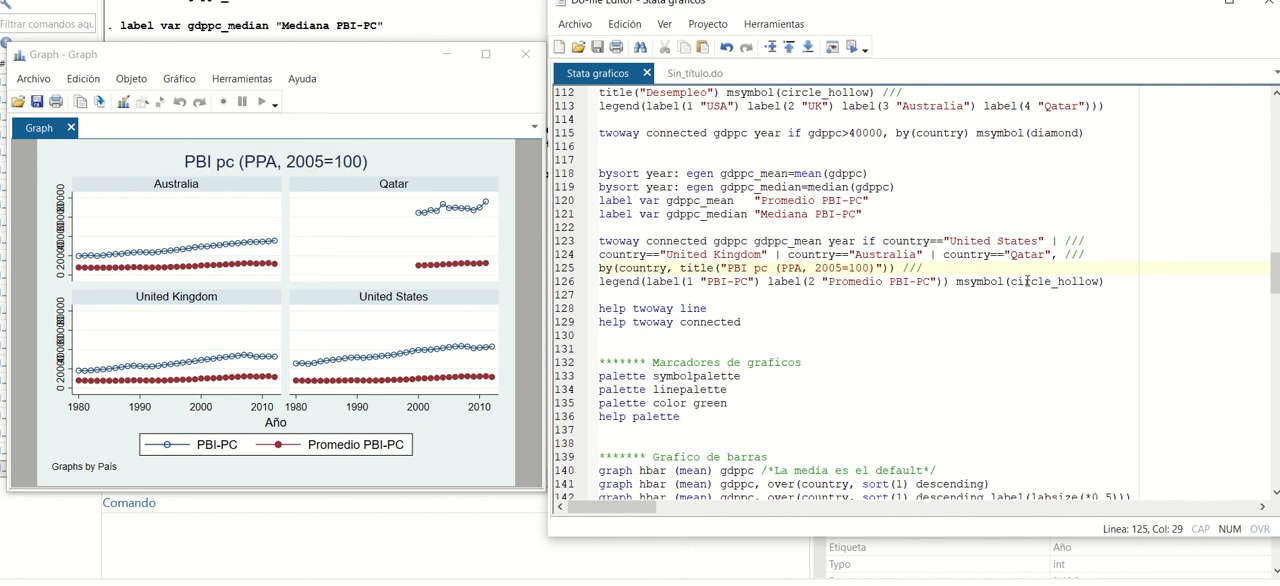
pyautogui.click(687, 416)
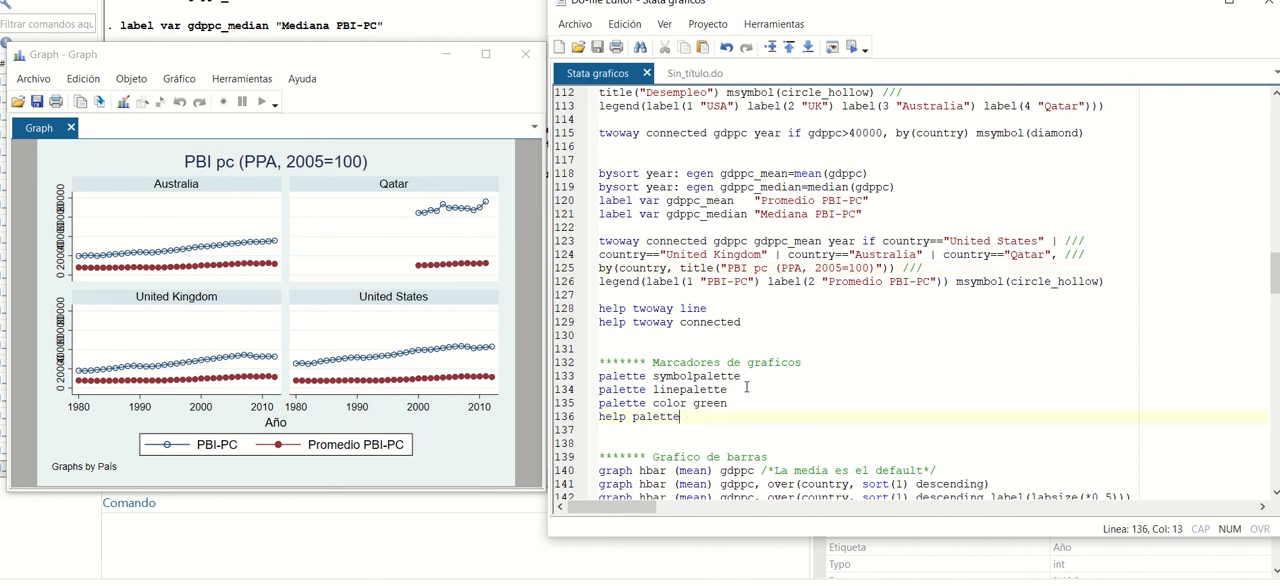
pyautogui.moveTo(691, 416); pyautogui.dragTo(600, 416)
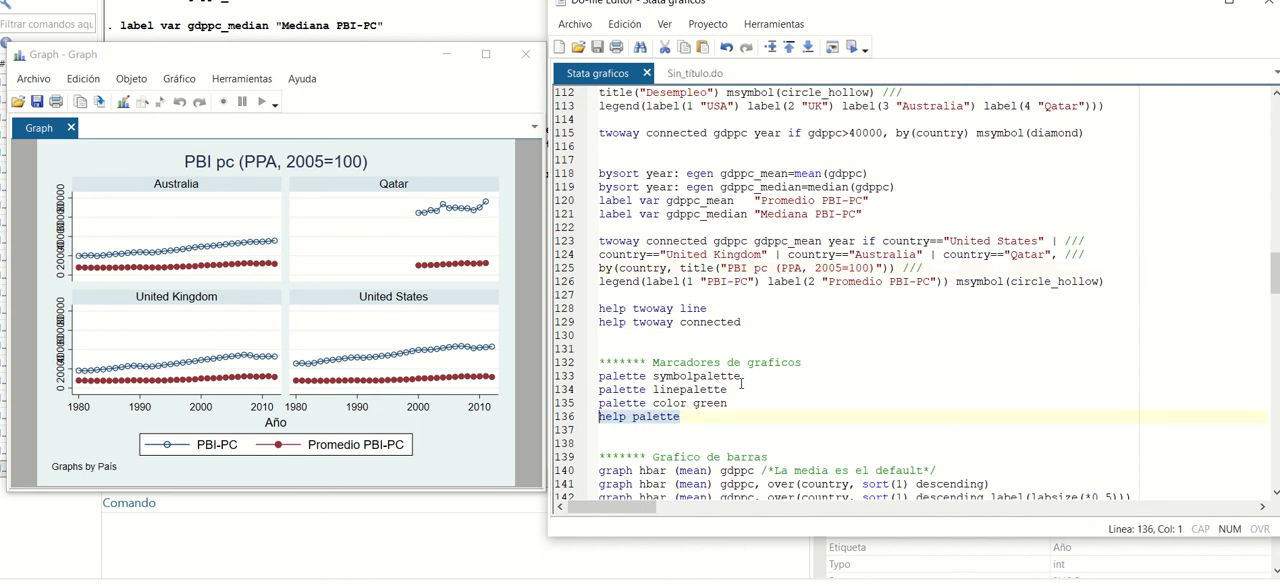
pyautogui.moveTo(748, 377); pyautogui.dragTo(598, 376)
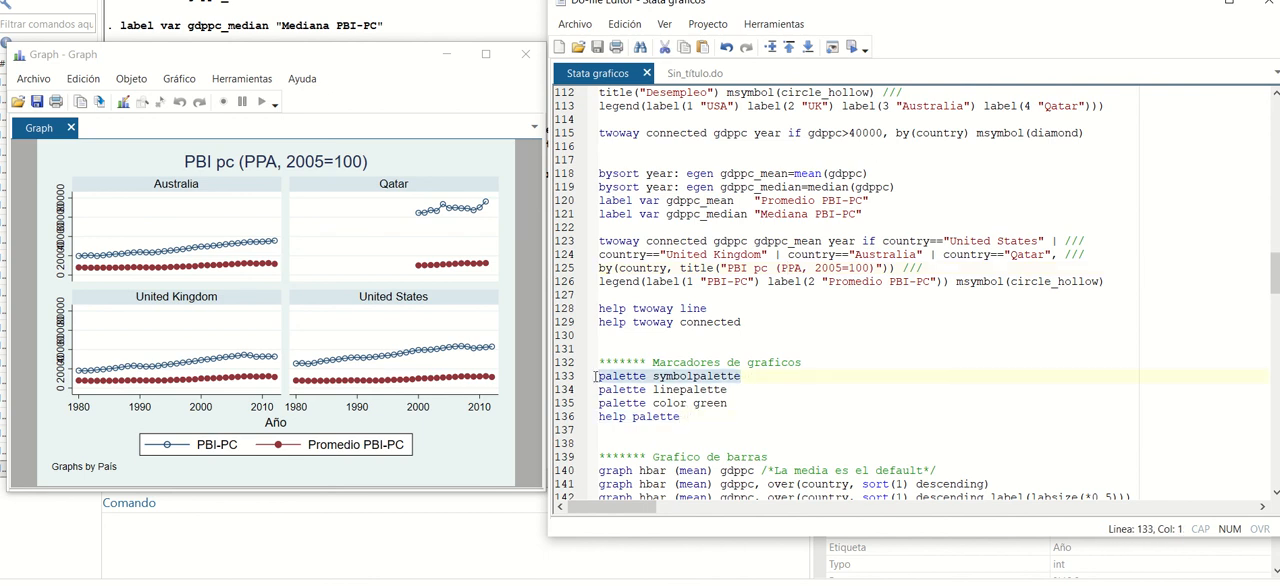
pyautogui.click(851, 47)
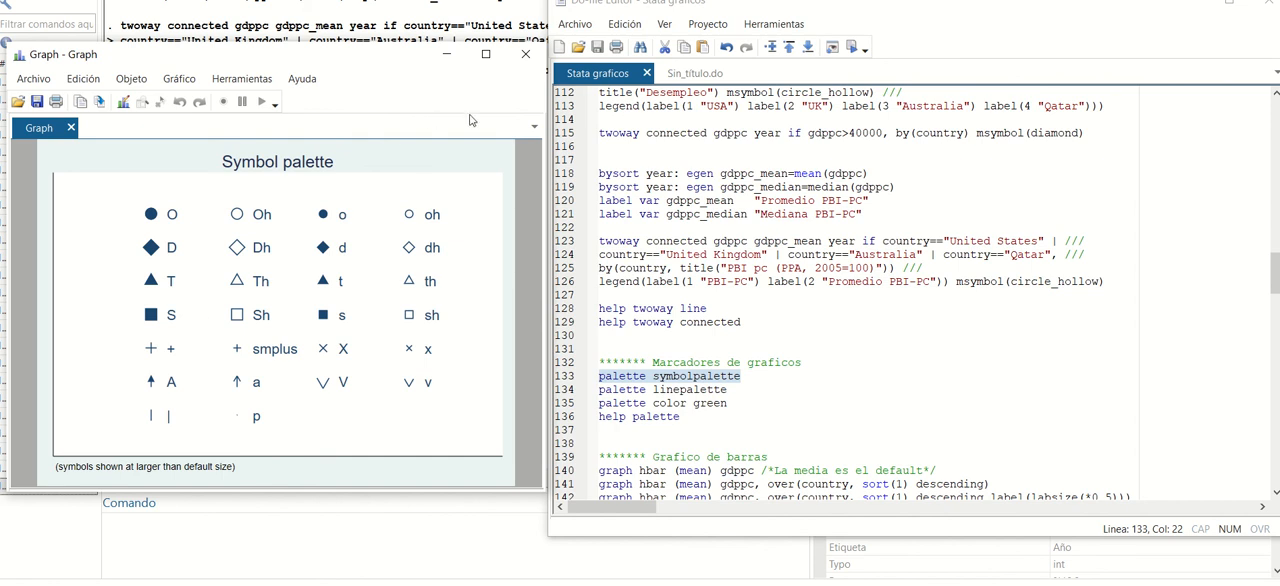
pyautogui.click(525, 54)
# Run line 134 to display the line pattern palette, check the available patterns, and close it.
pyautogui.moveTo(727, 389); pyautogui.dragTo(599, 389)
pyautogui.click(852, 47)
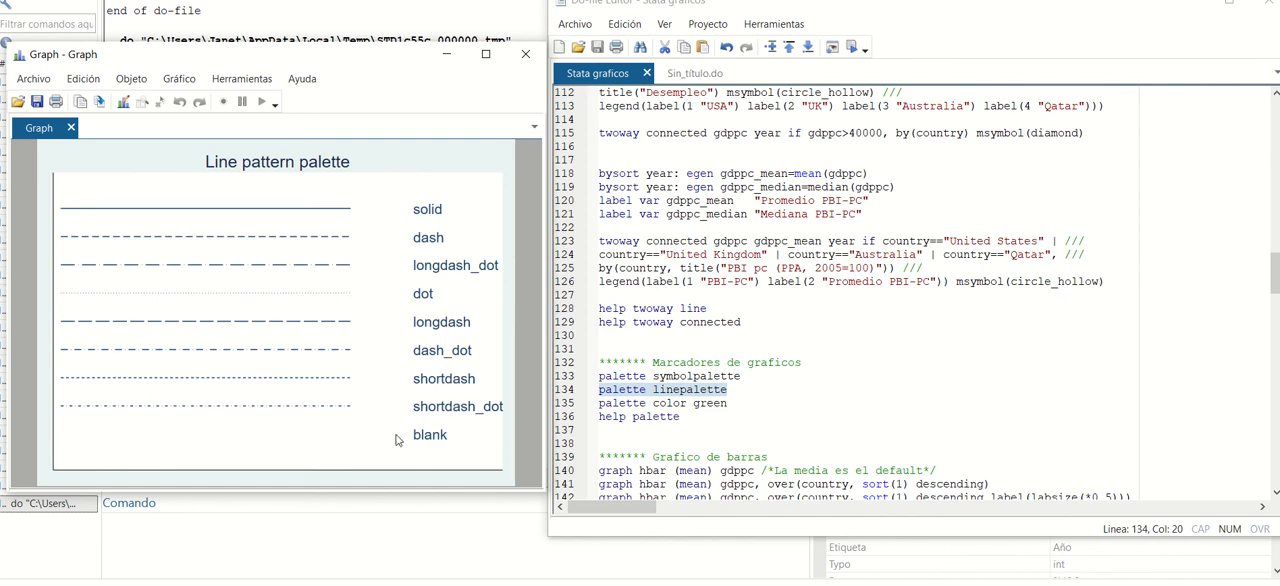
pyautogui.click(525, 54)
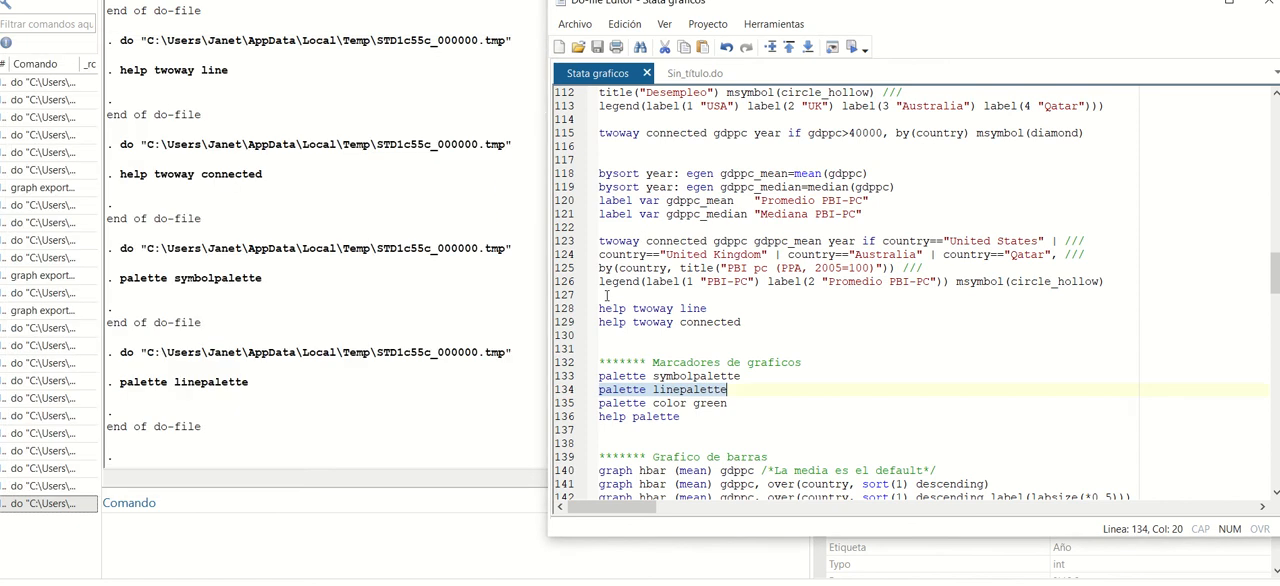
# Run line 135 to display the color sample for green and close it.
pyautogui.click(714, 403)
pyautogui.moveTo(735, 403); pyautogui.dragTo(598, 403)
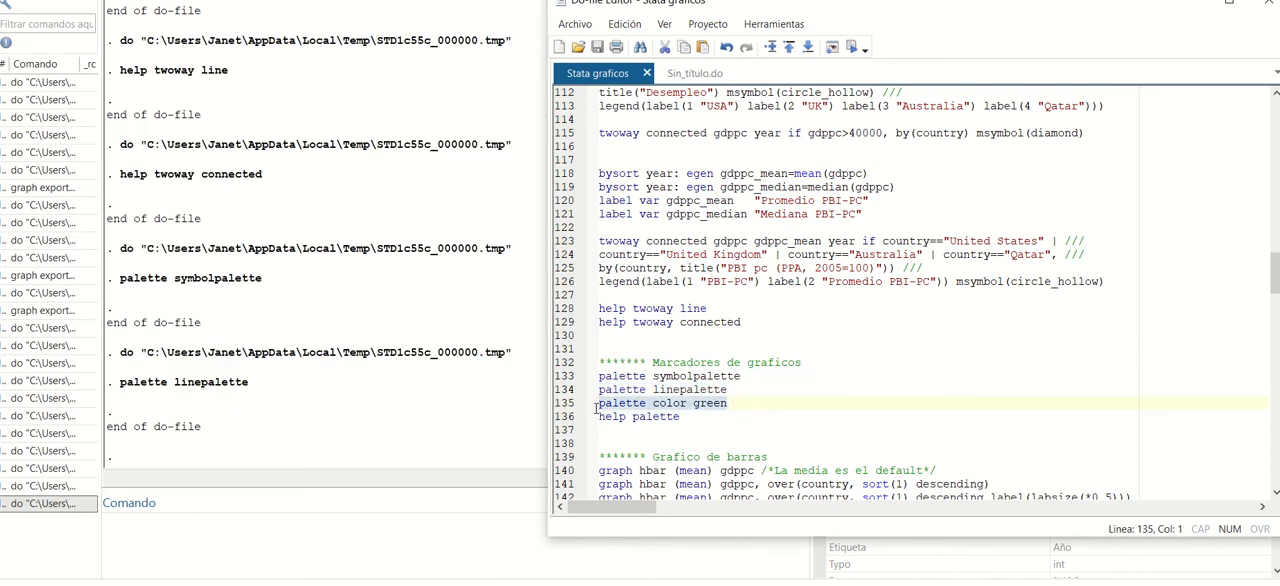
pyautogui.click(851, 47)
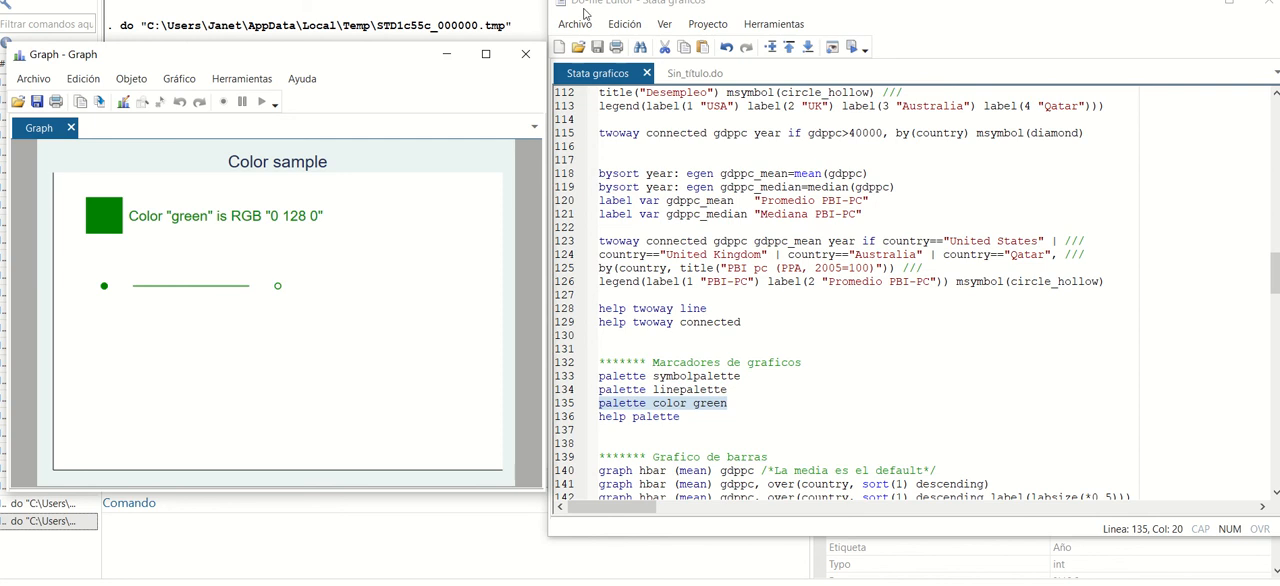
pyautogui.click(536, 63)
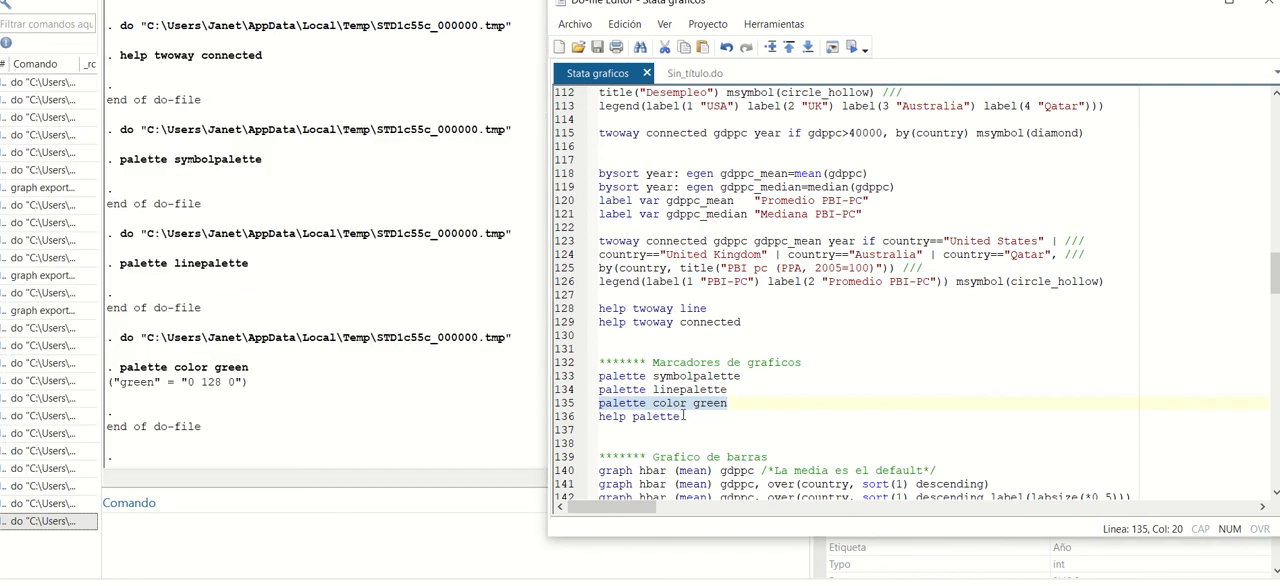
# Run line 136 to open the help for palette, check its syntax, and close it.
pyautogui.moveTo(680, 416); pyautogui.dragTo(598, 416)
pyautogui.click(852, 47)
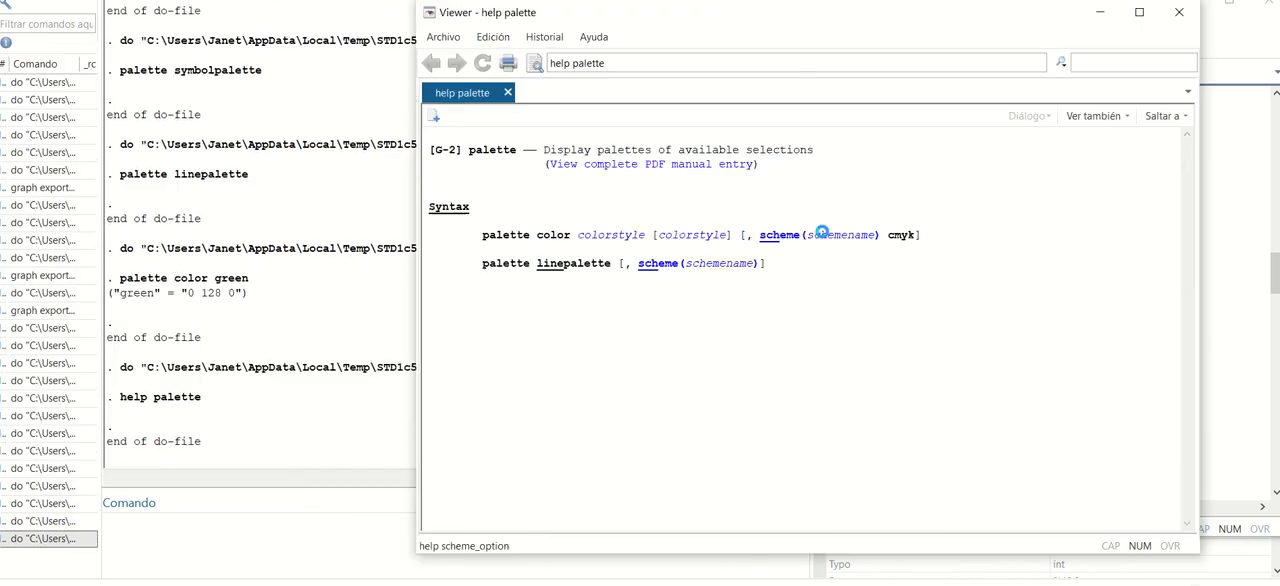
pyautogui.click(1179, 12)
# Run line 140 in the Grafico de barras section to draw a horizontal bar graph of mean gdppc, and close the graph.
pyautogui.scroll(-3, 948, 207)
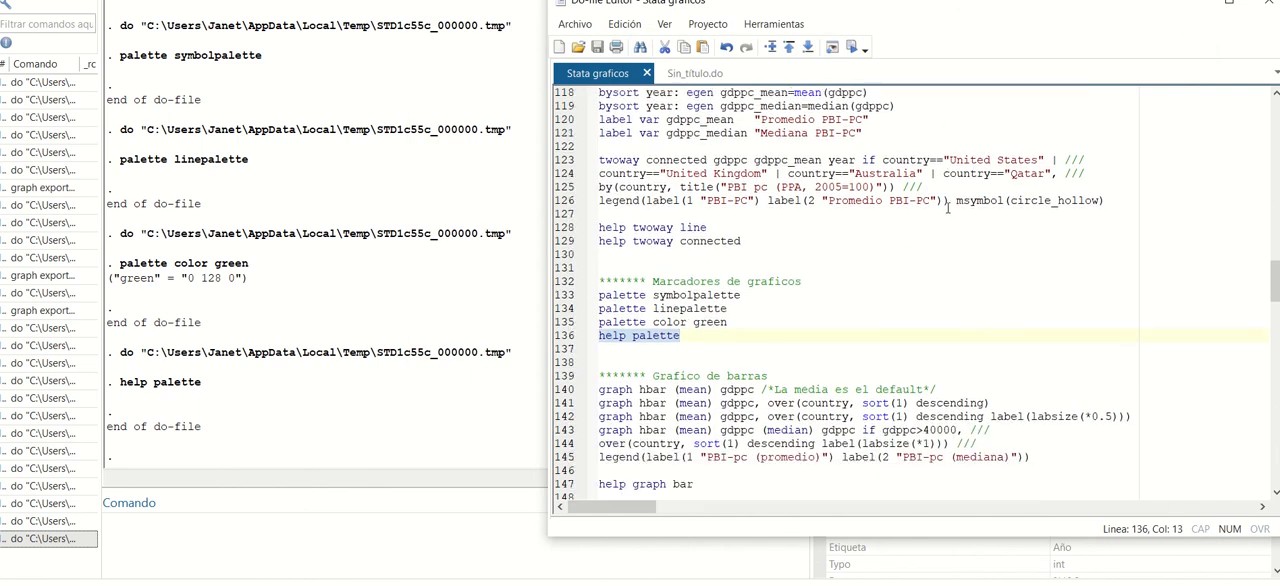
pyautogui.scroll(-1, 948, 207)
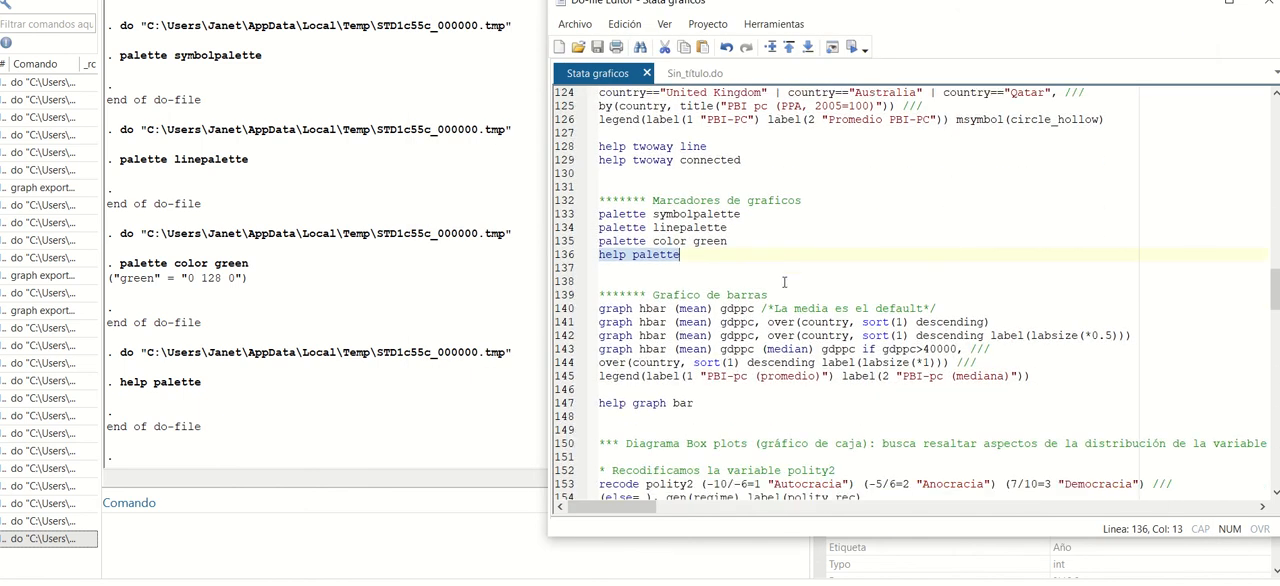
pyautogui.click(625, 295)
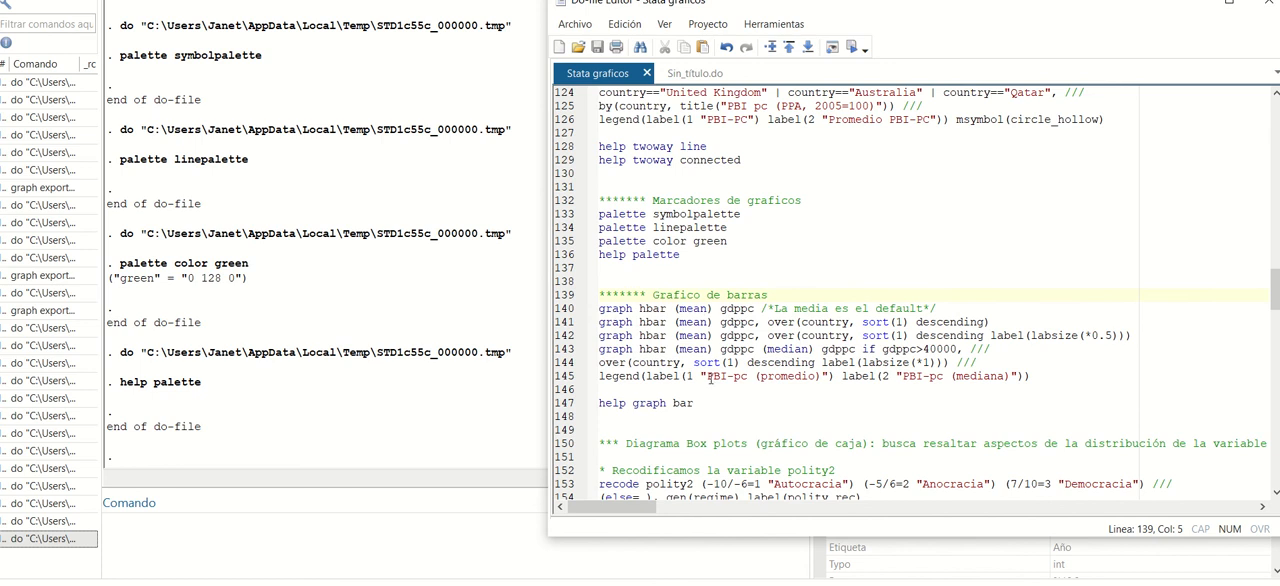
pyautogui.moveTo(676, 311); pyautogui.dragTo(714, 312)
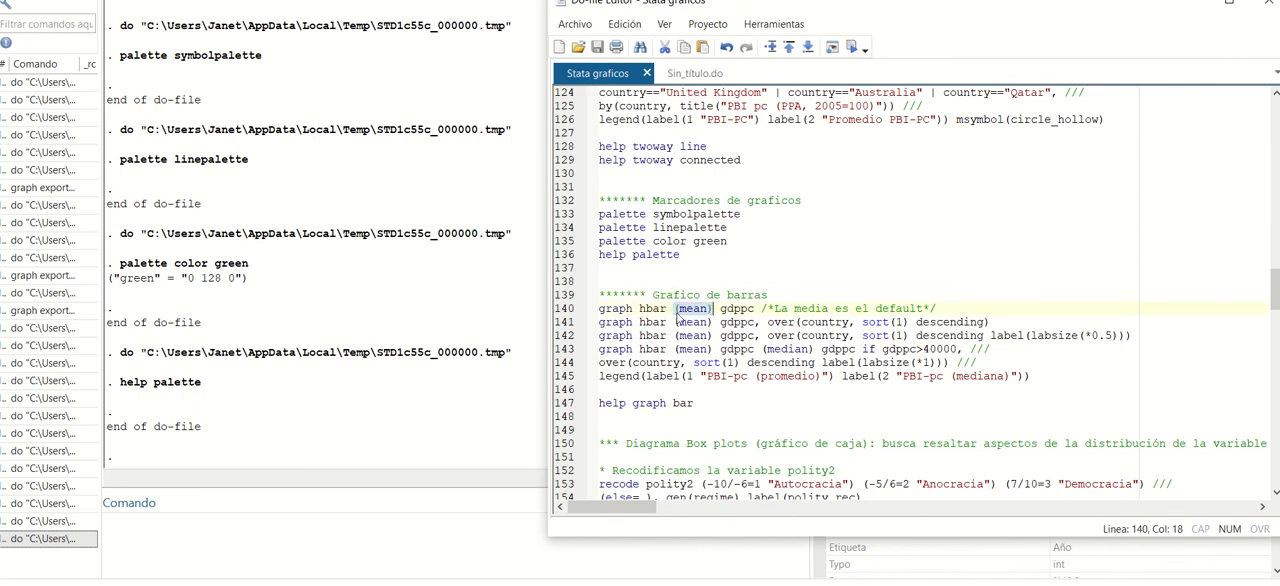
pyautogui.moveTo(946, 307); pyautogui.dragTo(584, 310)
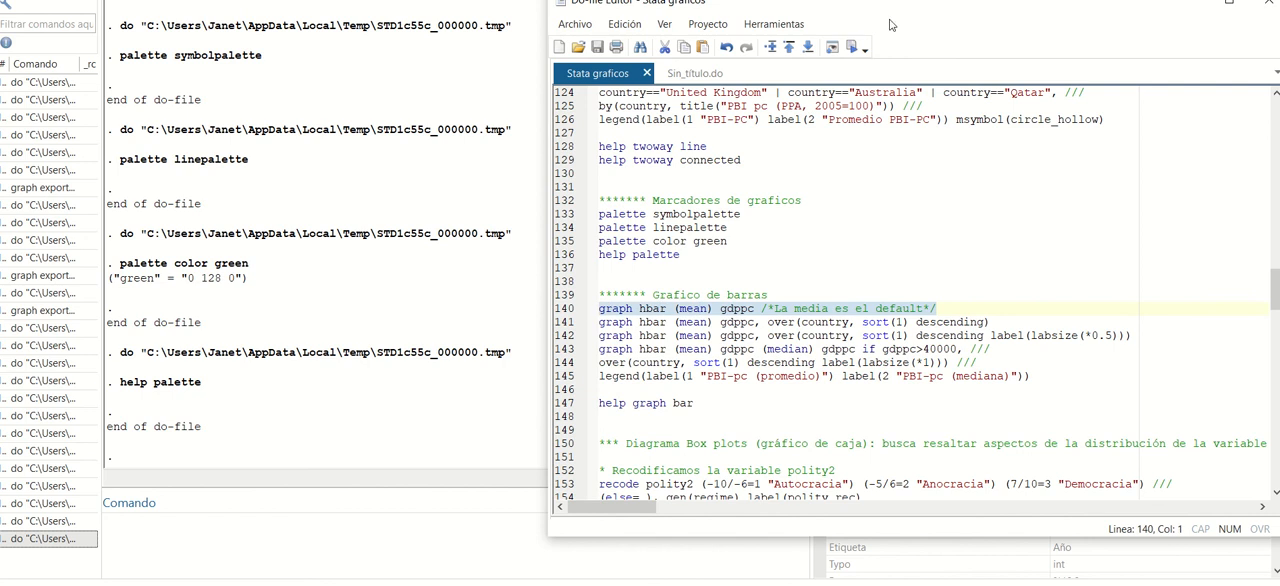
pyautogui.click(852, 47)
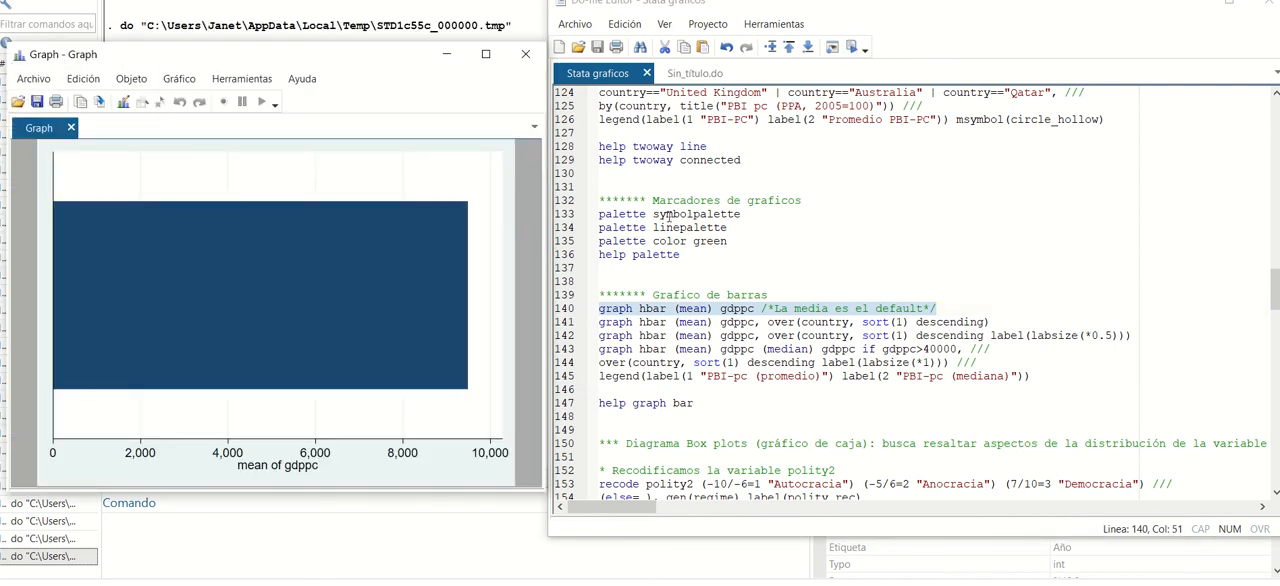
pyautogui.click(516, 57)
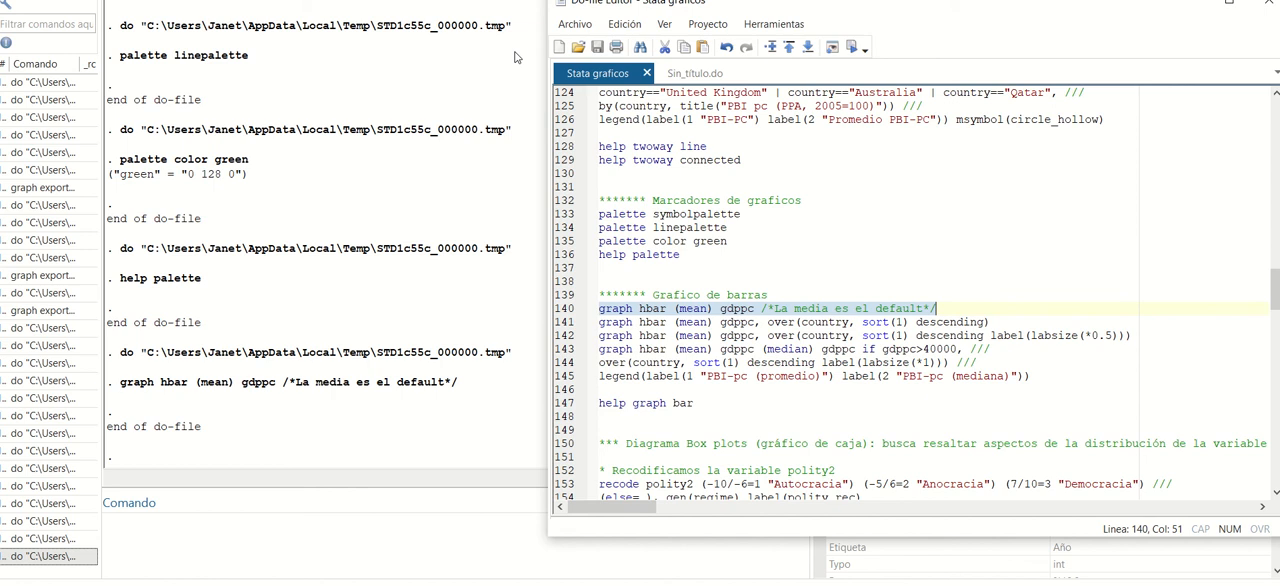
# Run line 141 to graph mean gdppc as horizontal bars over country, sorted descending, and close the graph.
pyautogui.click(860, 335)
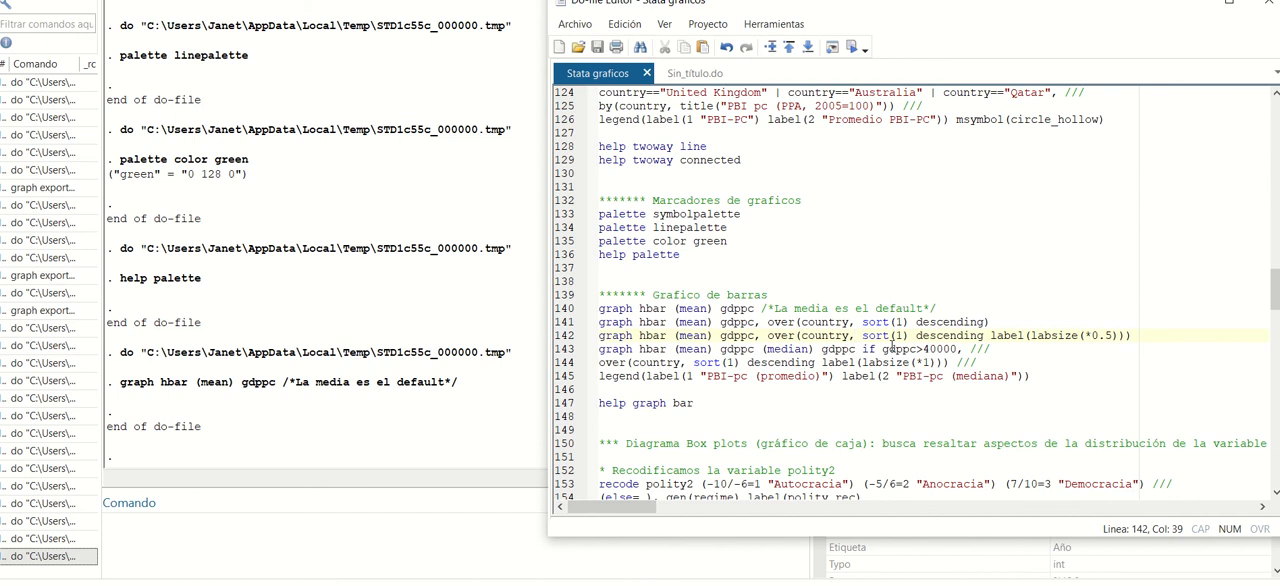
pyautogui.moveTo(990, 322); pyautogui.dragTo(598, 322)
pyautogui.click(851, 47)
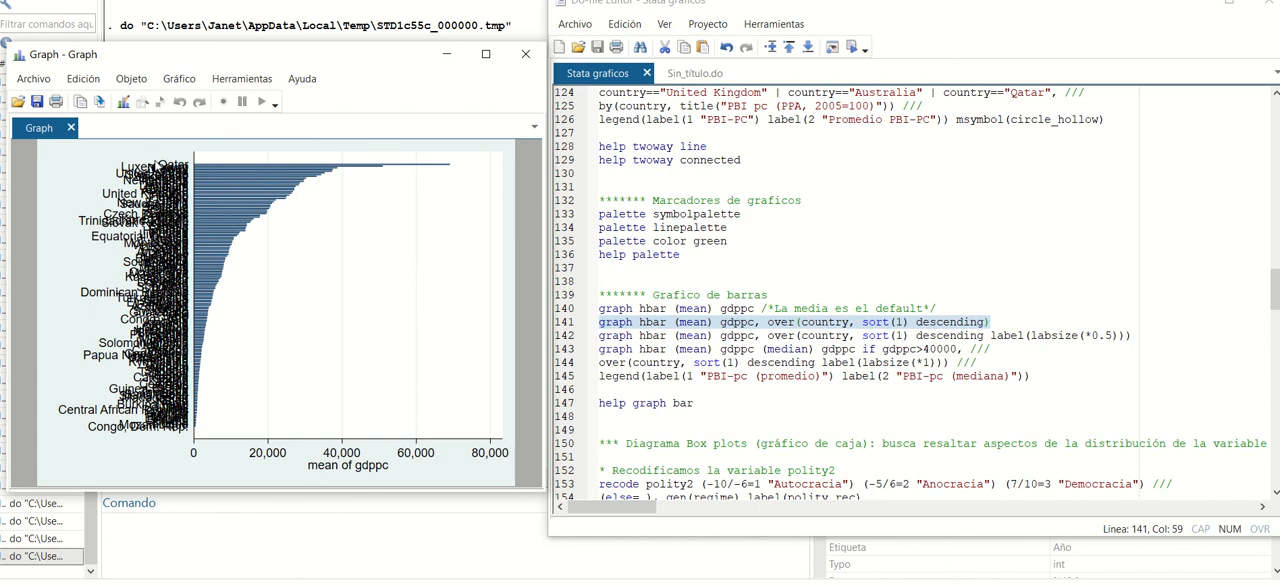
pyautogui.click(530, 58)
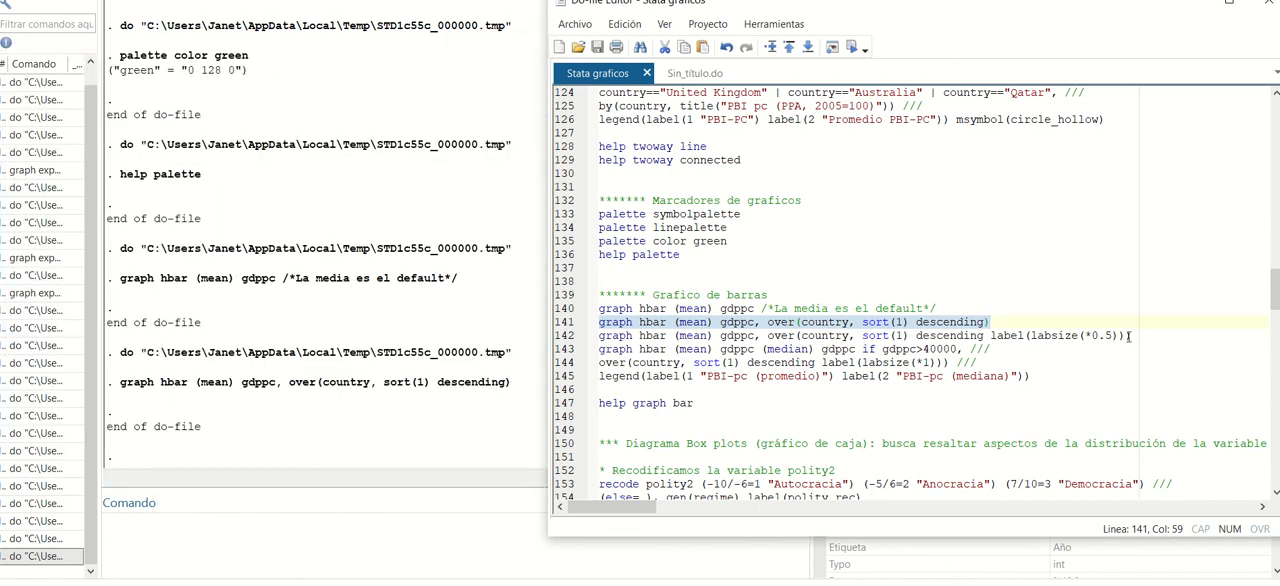
# Run line 142 to redraw the descending country bars of mean gdppc with label size *0.5, and close the graph.
pyautogui.moveTo(994, 336); pyautogui.dragTo(1134, 337)
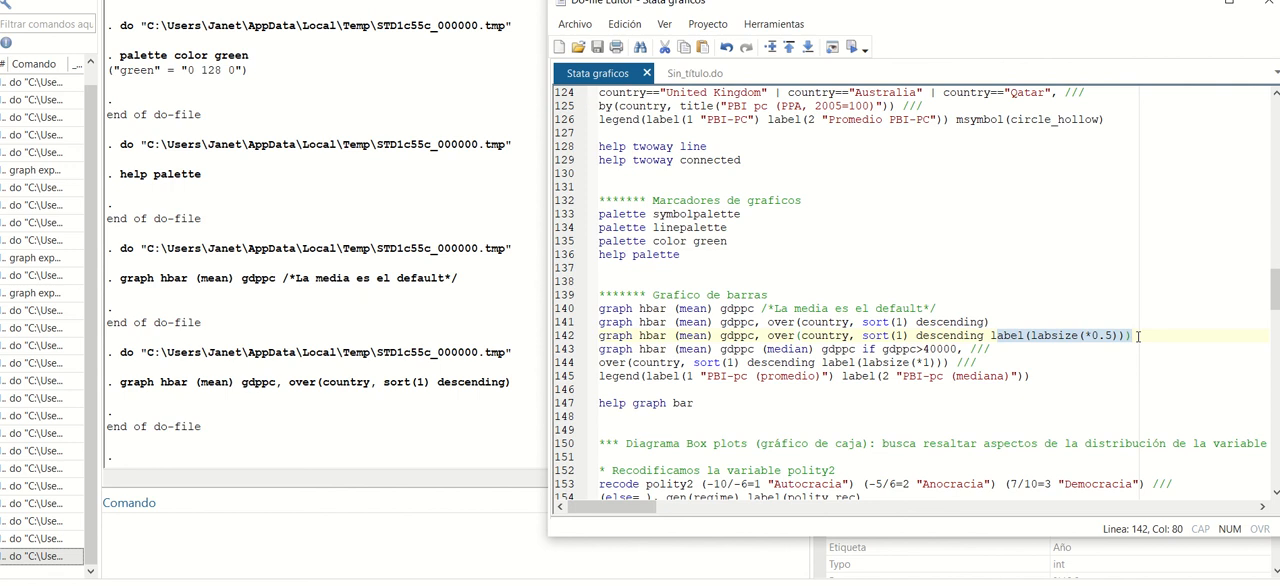
pyautogui.click(996, 338)
pyautogui.moveTo(990, 336); pyautogui.dragTo(550, 340)
pyautogui.click(1132, 337)
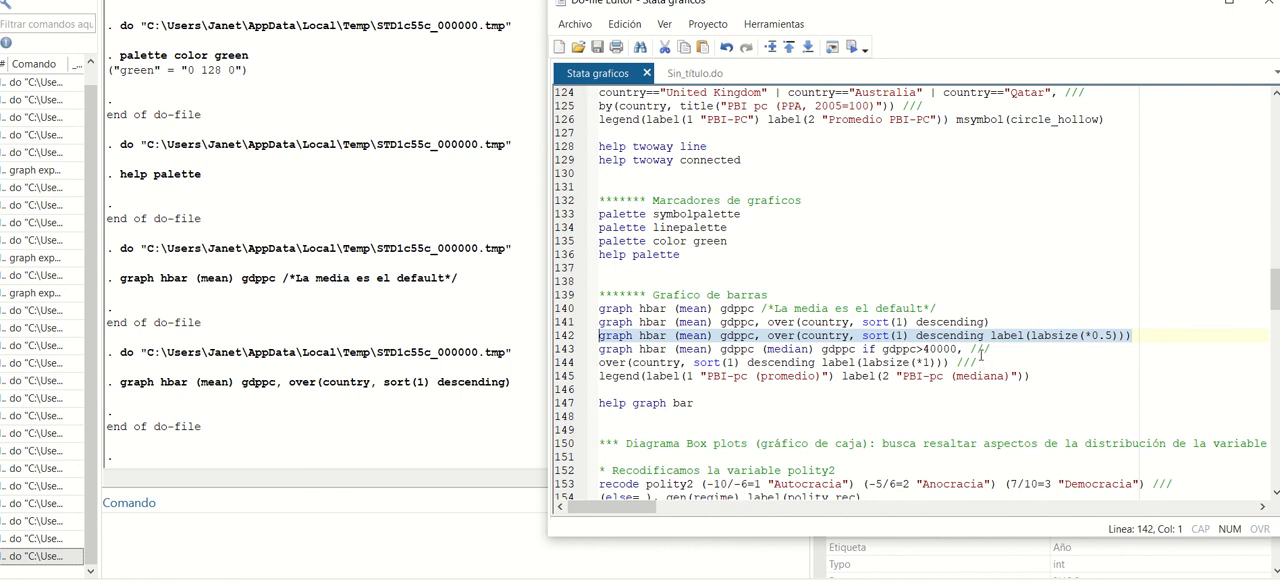
pyautogui.click(852, 47)
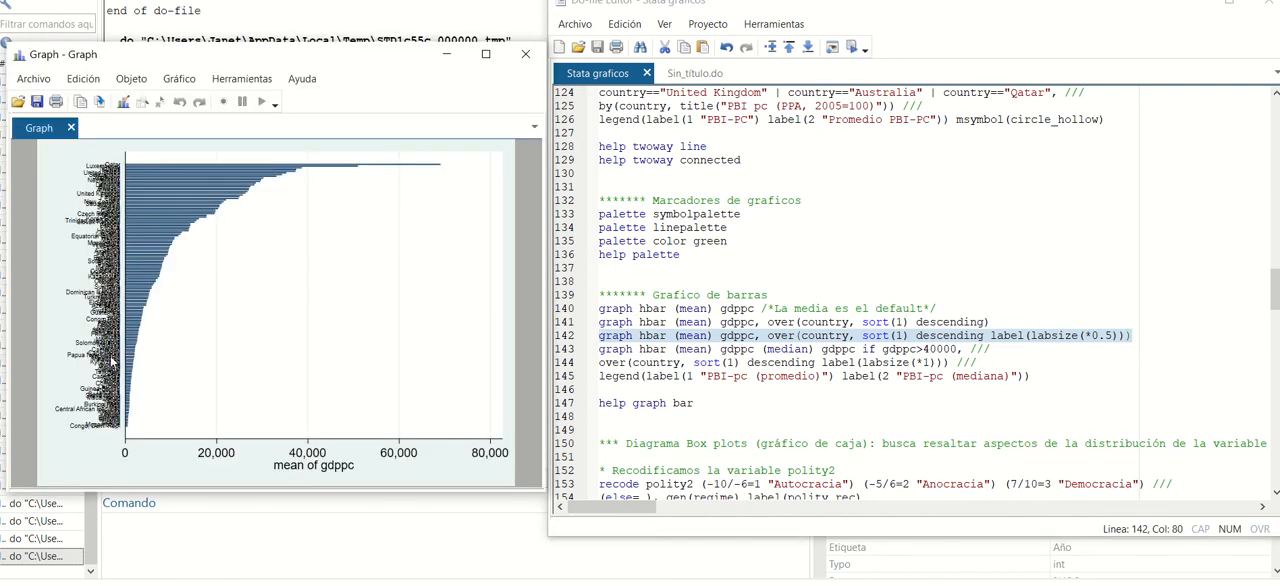
pyautogui.click(533, 62)
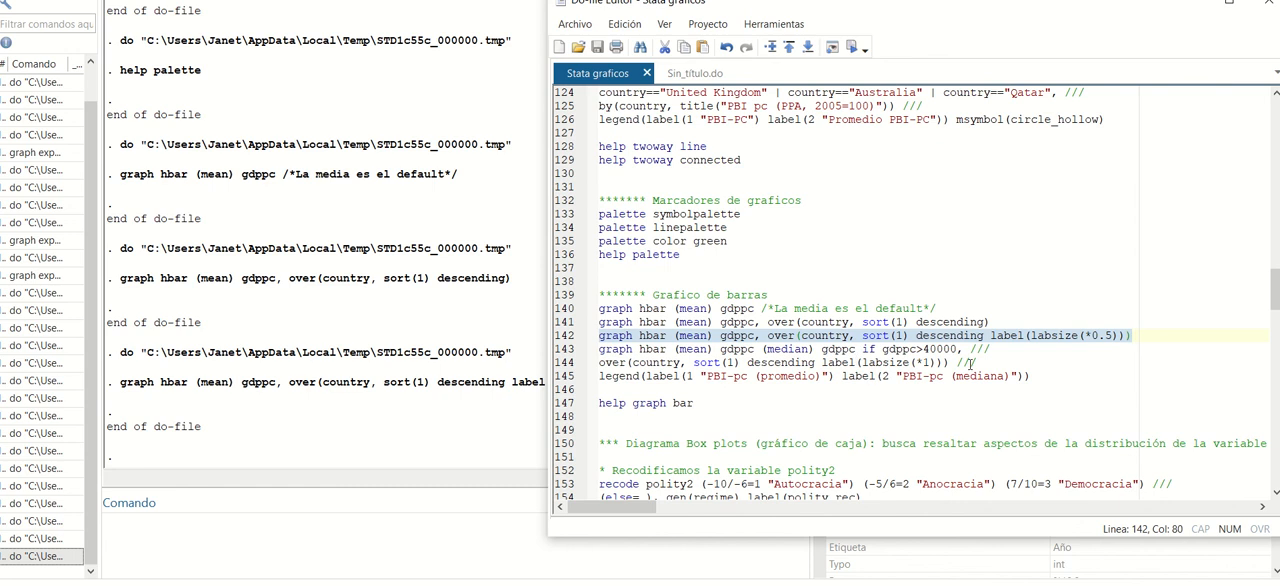
# Run lines 143–145 to graph mean and median gdppc by country where gdppc>40000, with legend labels "PBI-pc (promedio)" and "PBI-pc (mediana)".
pyautogui.moveTo(983, 363); pyautogui.dragTo(930, 364)
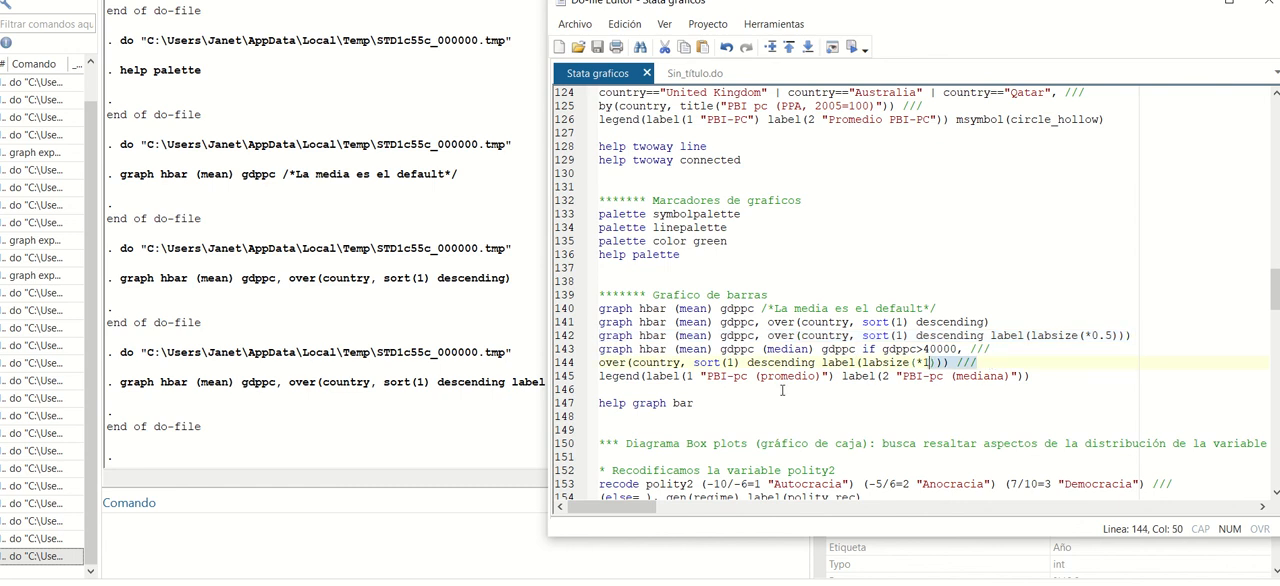
pyautogui.click(822, 407)
pyautogui.moveTo(1046, 377); pyautogui.dragTo(578, 356)
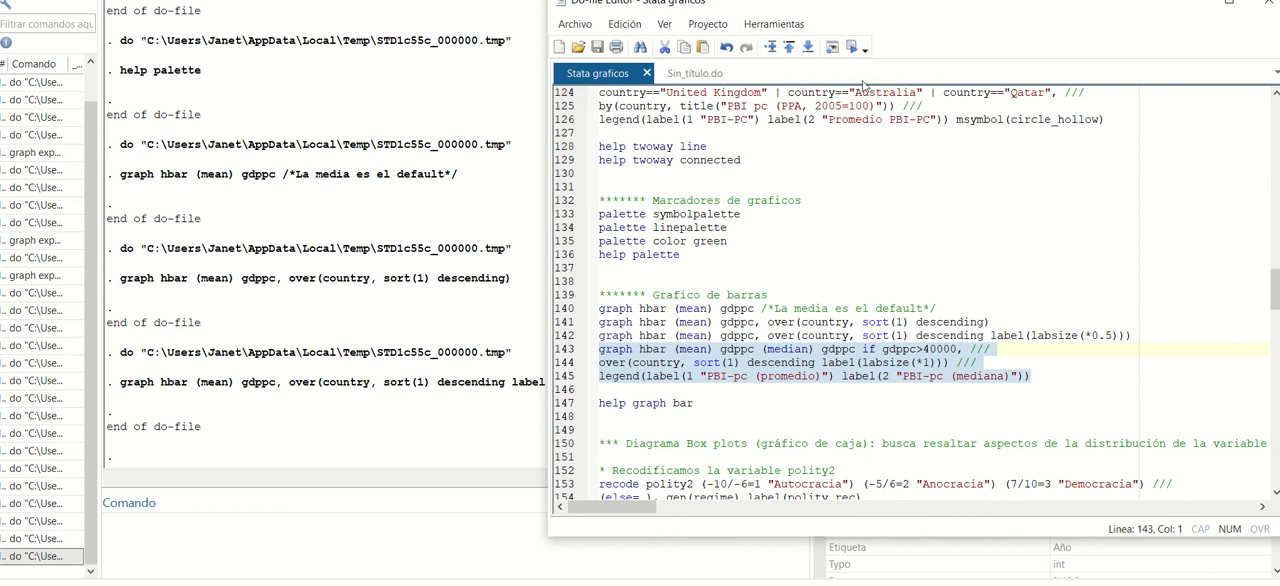
pyautogui.click(851, 47)
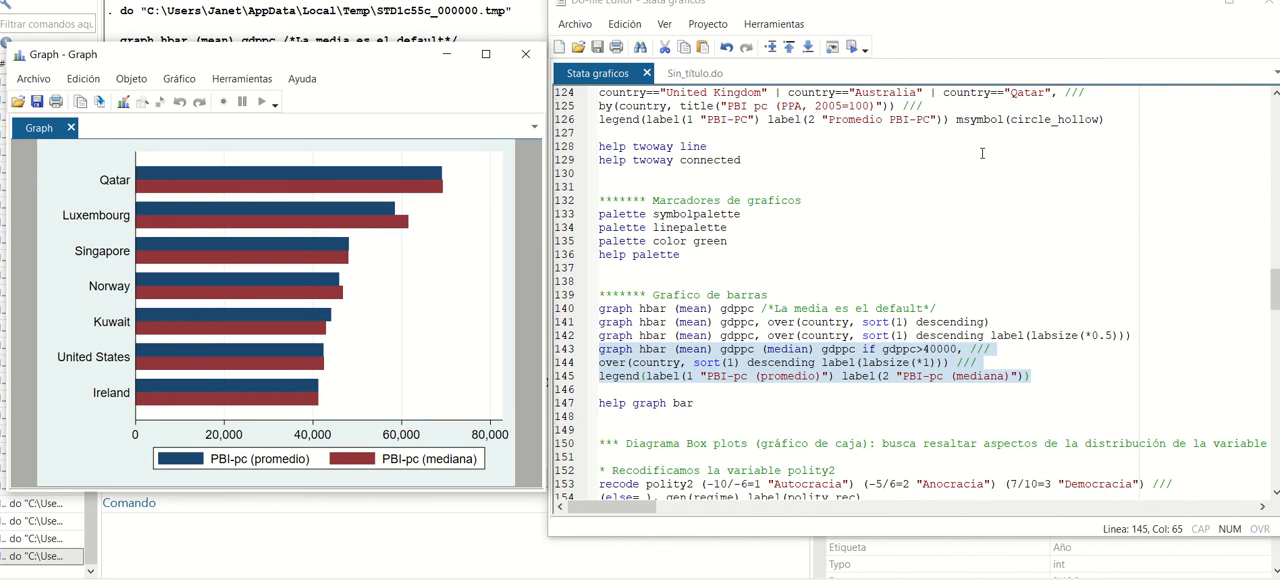
# Run line 147 to open the help for graph bar, read through its options, and close both the help and the bar graph.
pyautogui.moveTo(700, 410); pyautogui.dragTo(582, 409)
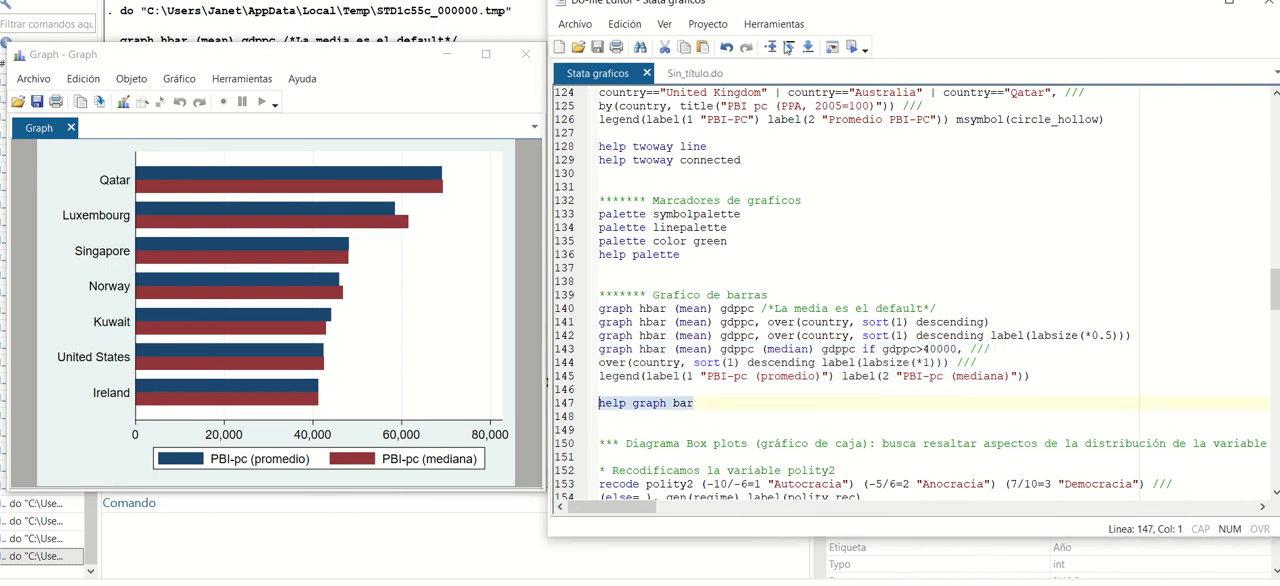
pyautogui.click(788, 48)
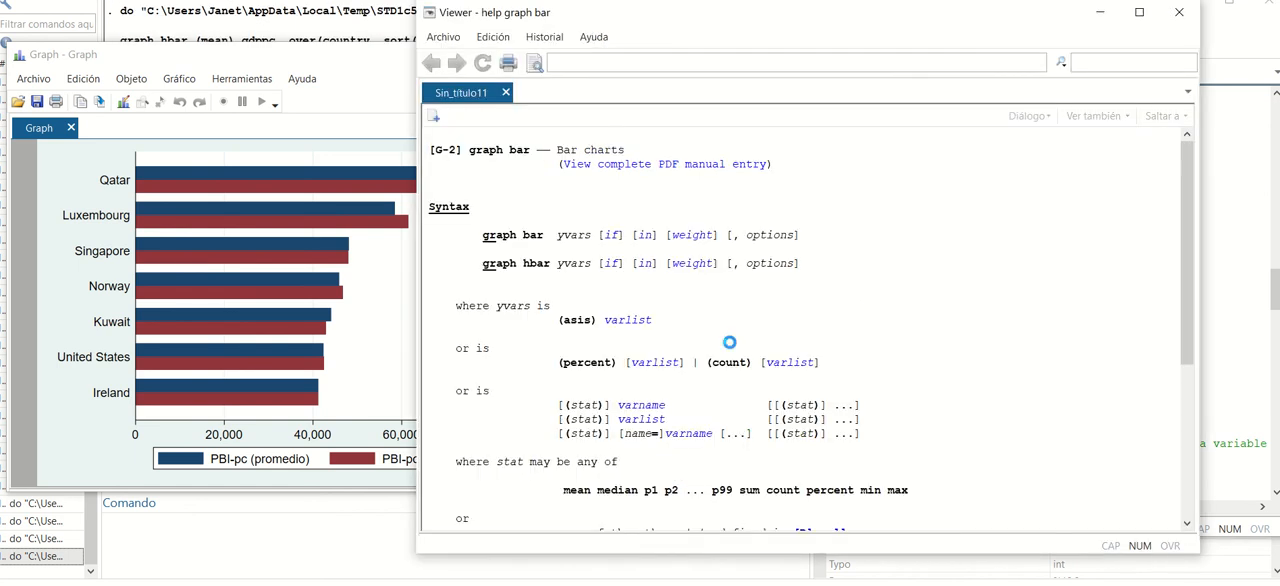
pyautogui.scroll(-7, 783, 333)
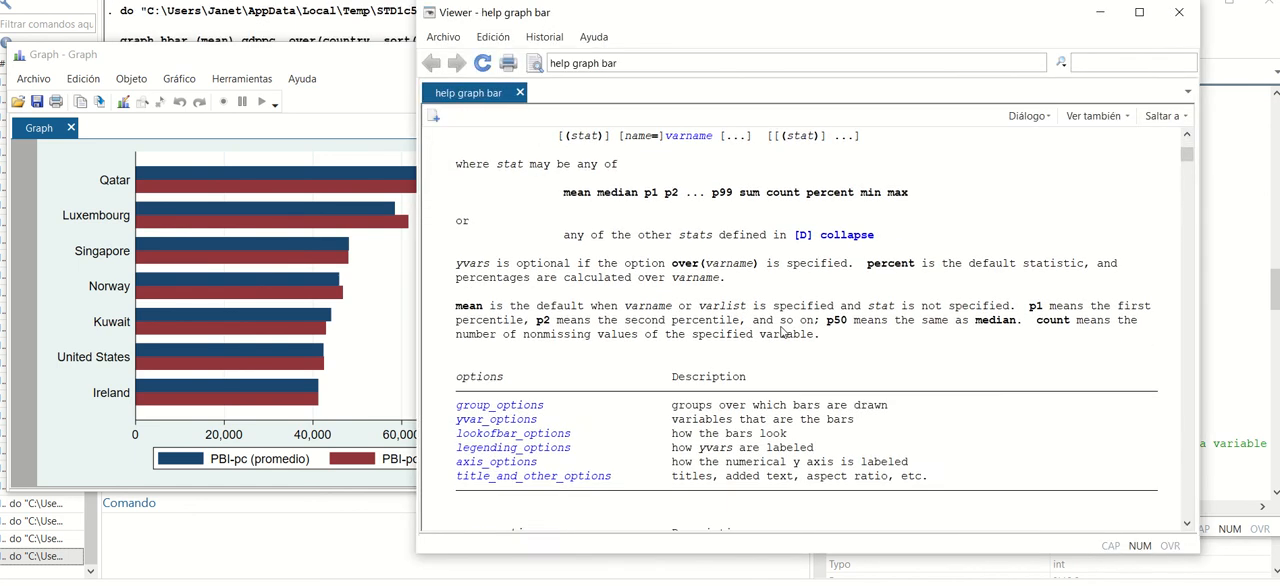
pyautogui.scroll(-11, 783, 333)
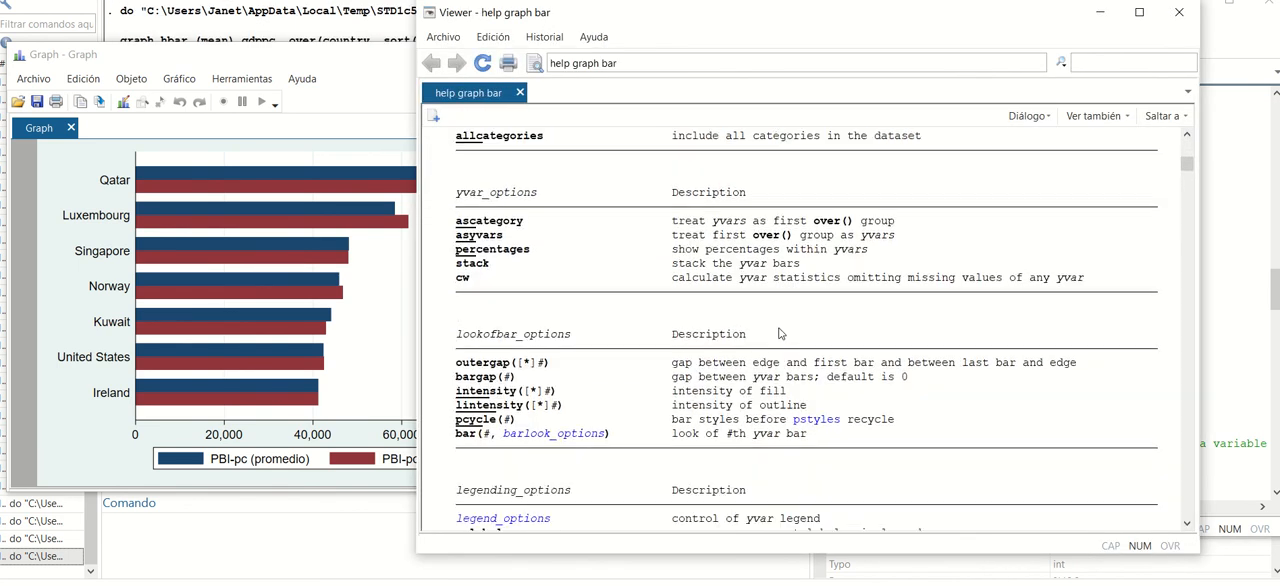
pyautogui.scroll(-9, 781, 333)
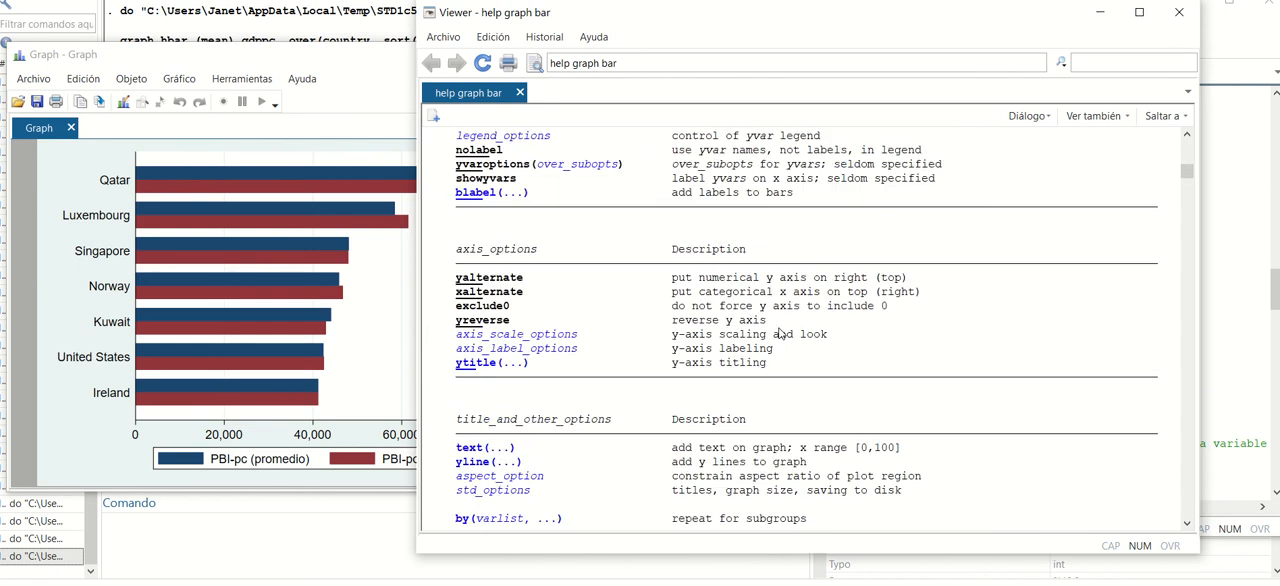
pyautogui.click(1179, 12)
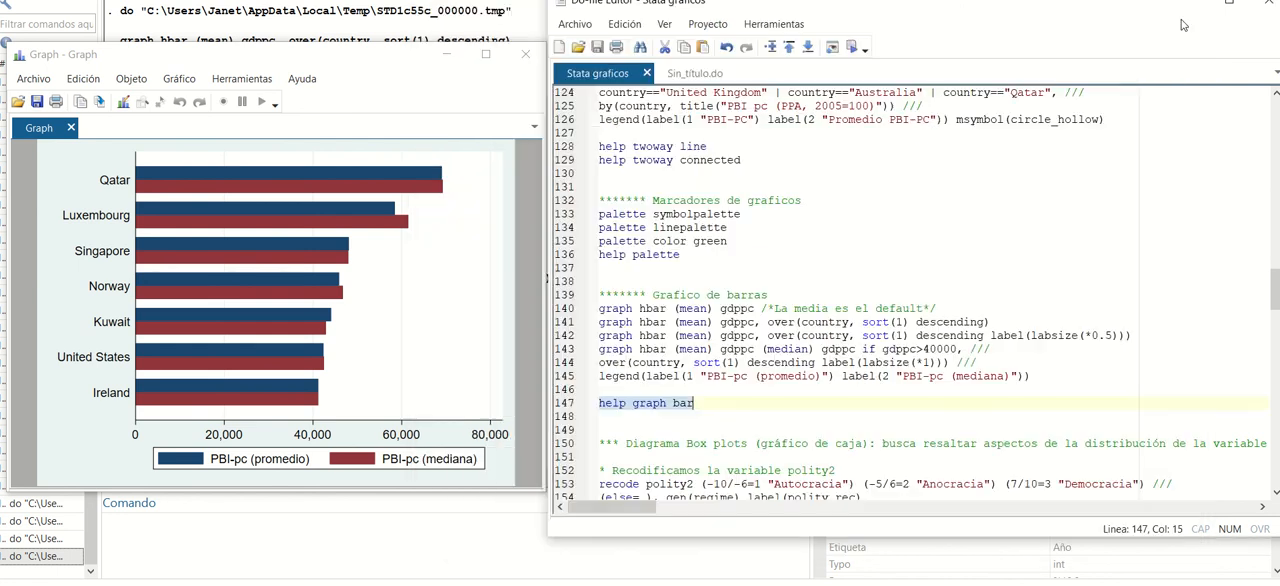
pyautogui.click(525, 53)
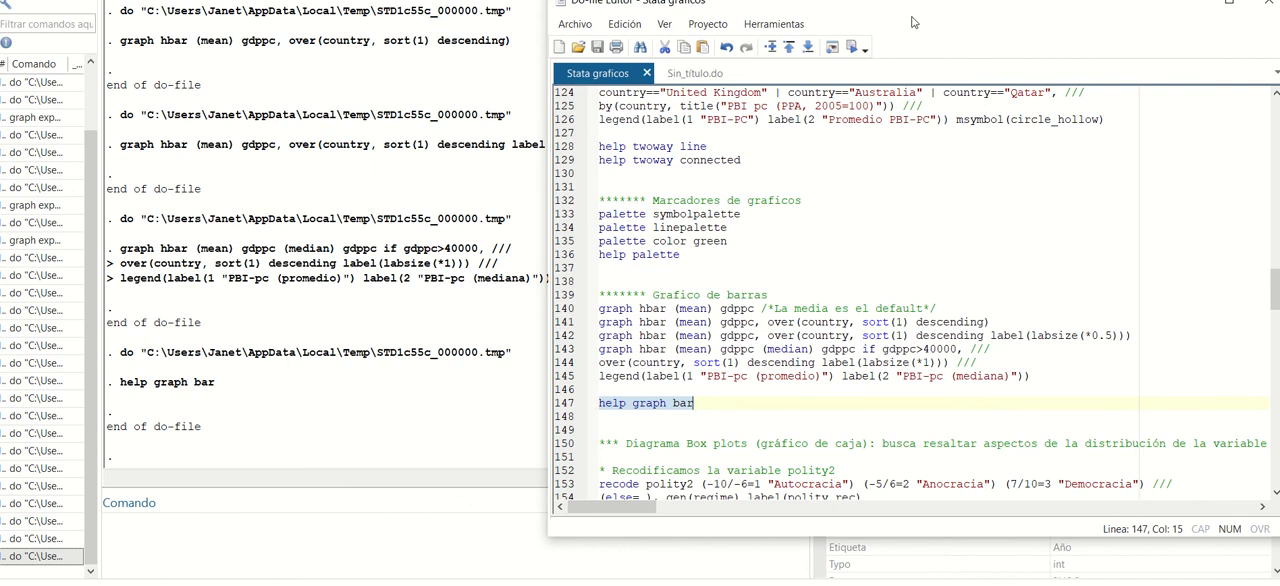
# Bring the do-file editor window fully into view and go on to the box plot section at line 150.
pyautogui.moveTo(873, 11); pyautogui.dragTo(777, 27)
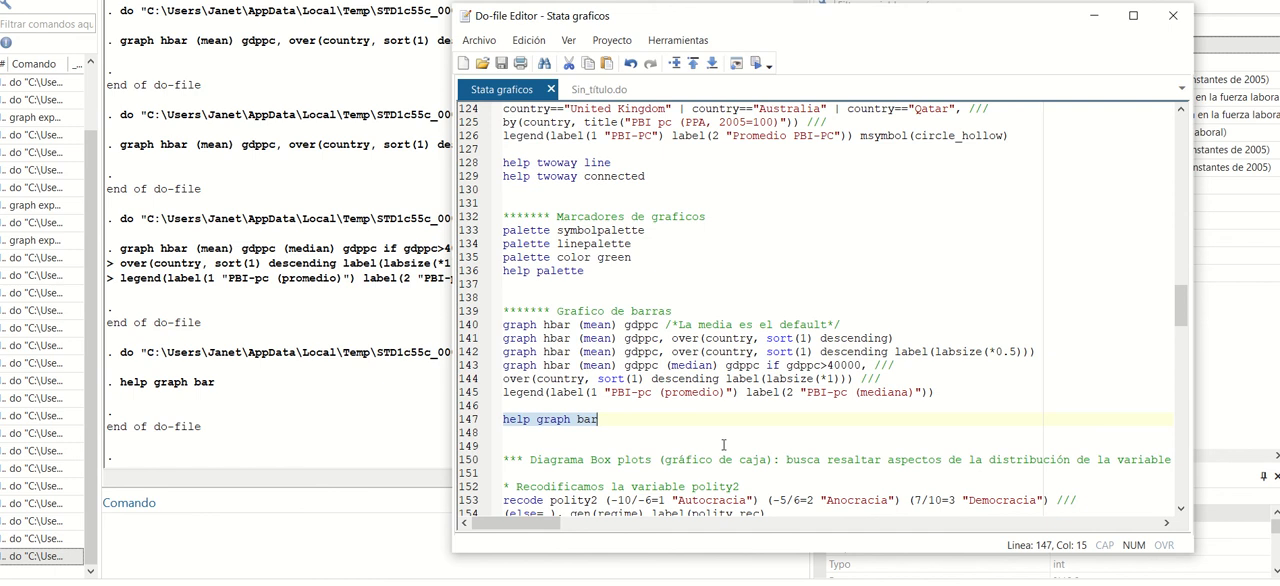
pyautogui.scroll(-2, 723, 444)
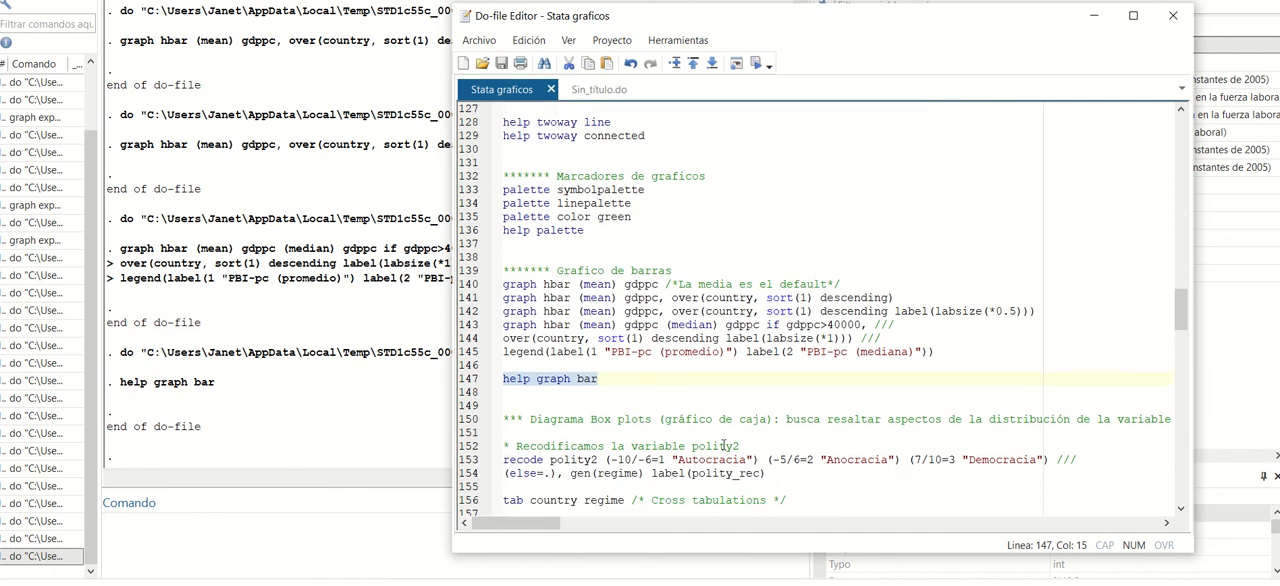
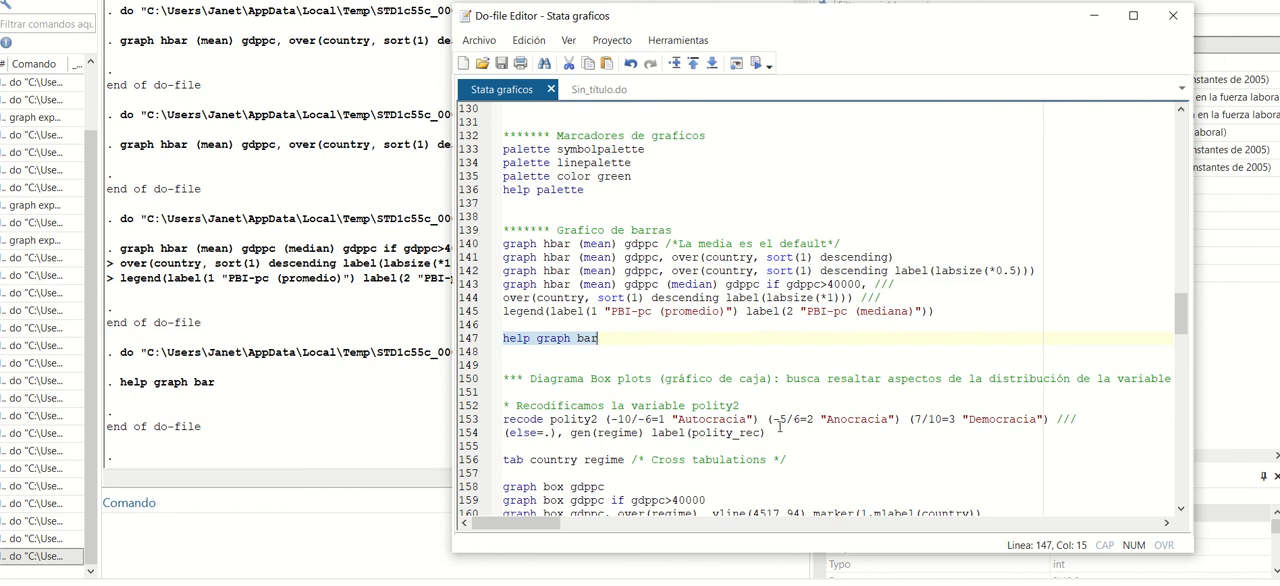
# Run lines 152–154 to recode polity2 into regime with categories Autocracia, Anocracia and Democracia, and check the variable list.
pyautogui.moveTo(766, 433); pyautogui.dragTo(427, 409)
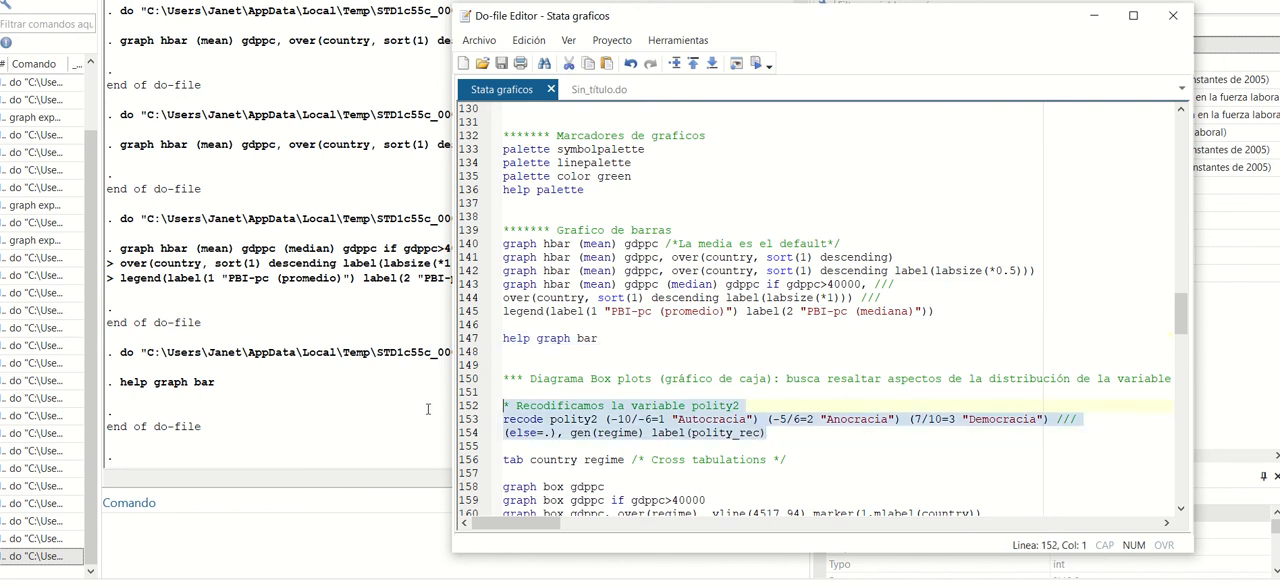
pyautogui.click(755, 63)
pyautogui.moveTo(840, 12); pyautogui.dragTo(404, 16)
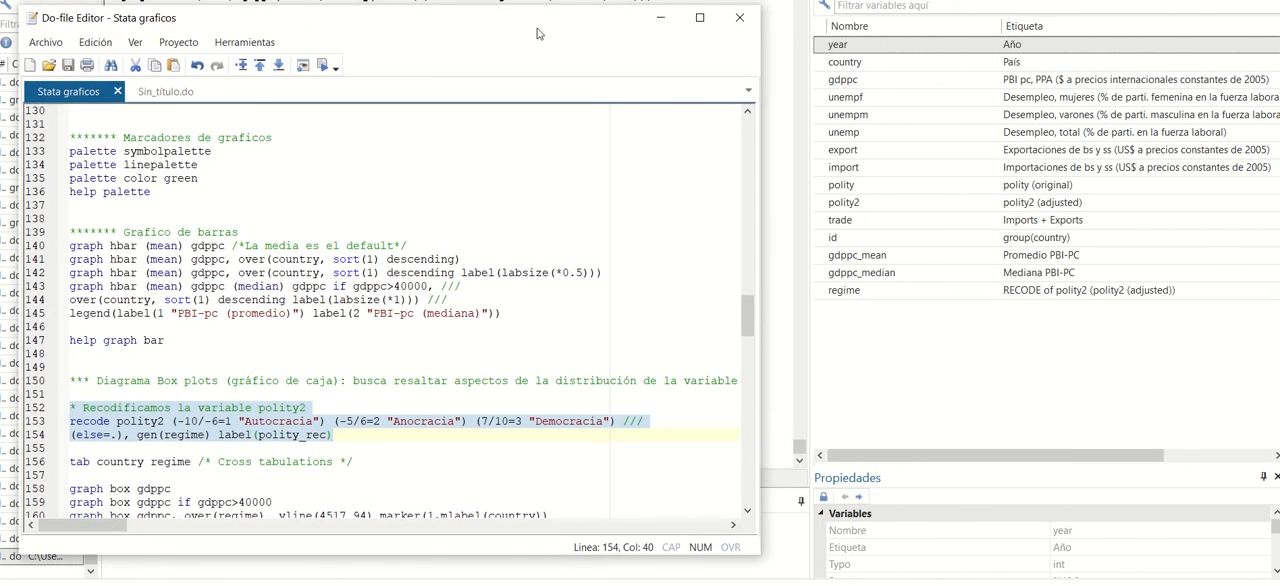
pyautogui.moveTo(532, 20); pyautogui.dragTo(982, 15)
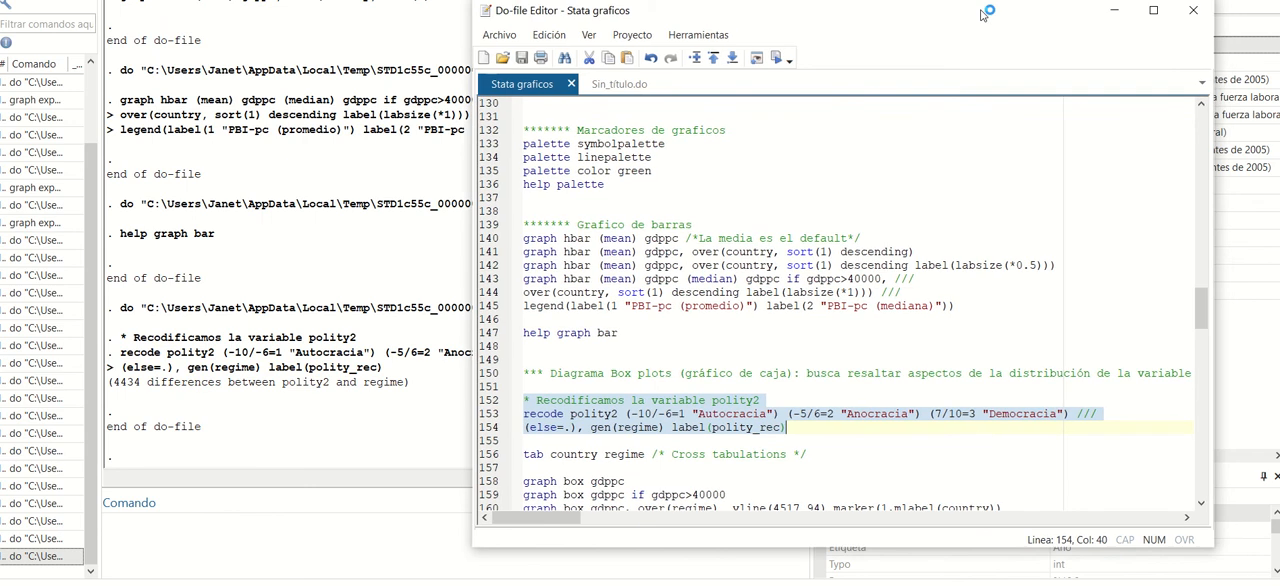
# Run line 156 to cross-tabulate country by regime, and review the whole table back to its header.
pyautogui.click(645, 455)
pyautogui.tripleClick(645, 455)
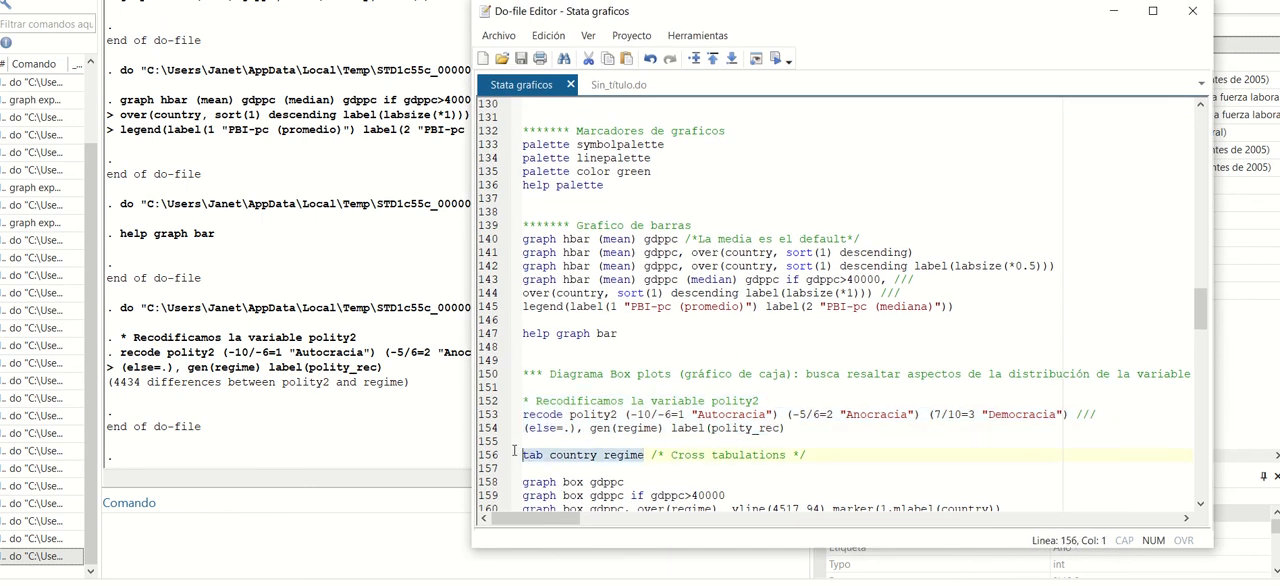
pyautogui.click(775, 58)
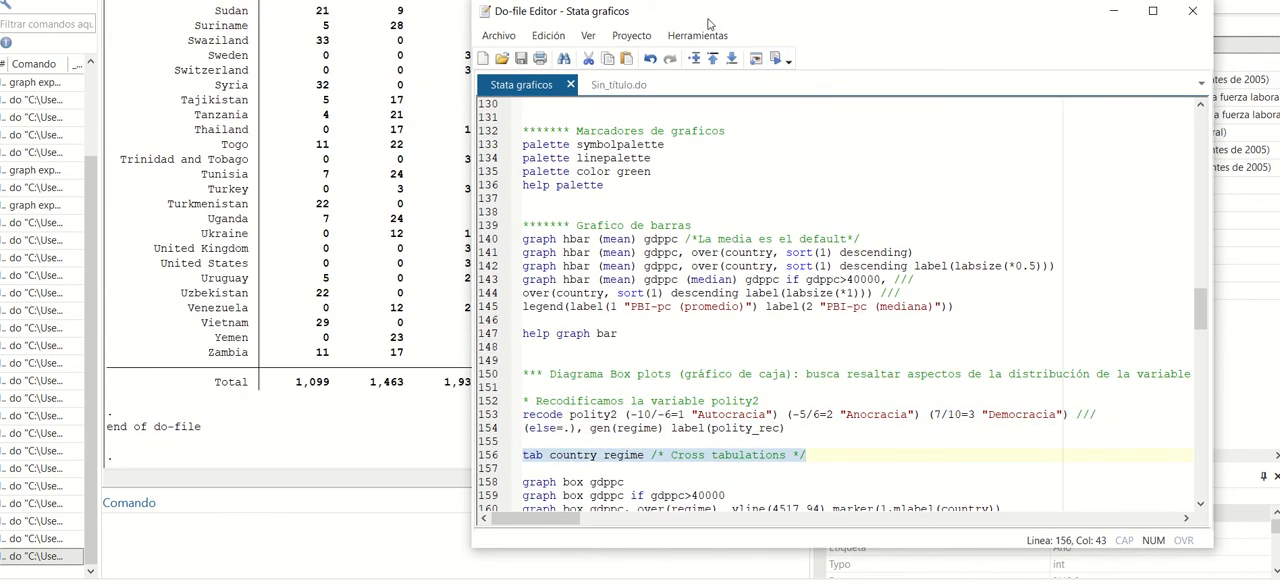
pyautogui.moveTo(706, 14); pyautogui.dragTo(883, 76)
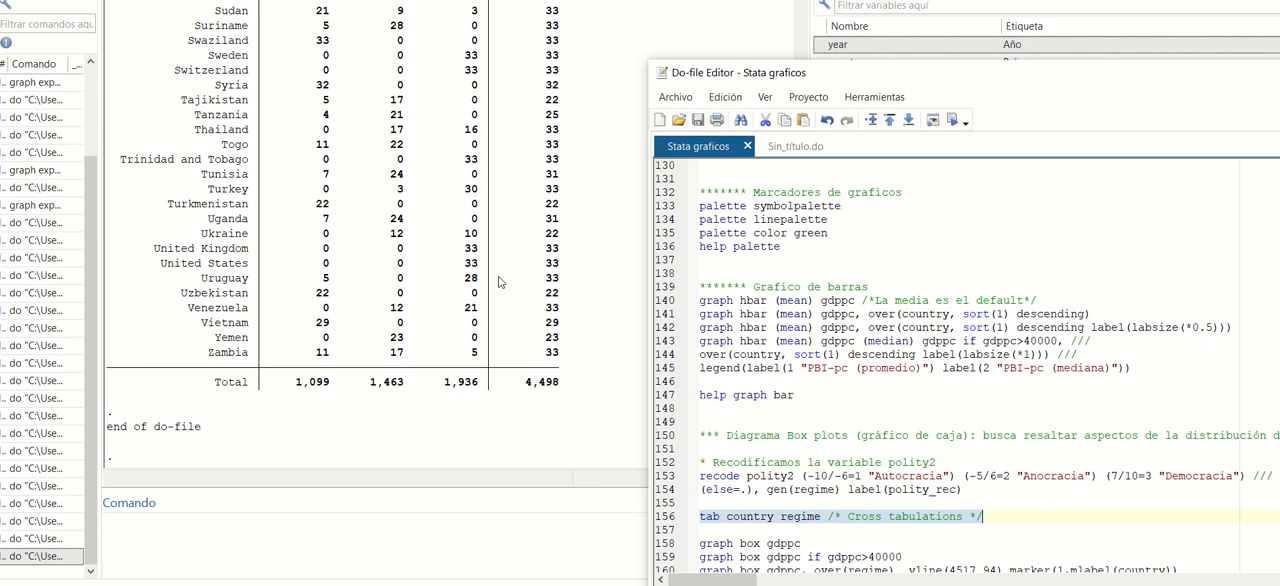
pyautogui.scroll(10, 500, 282)
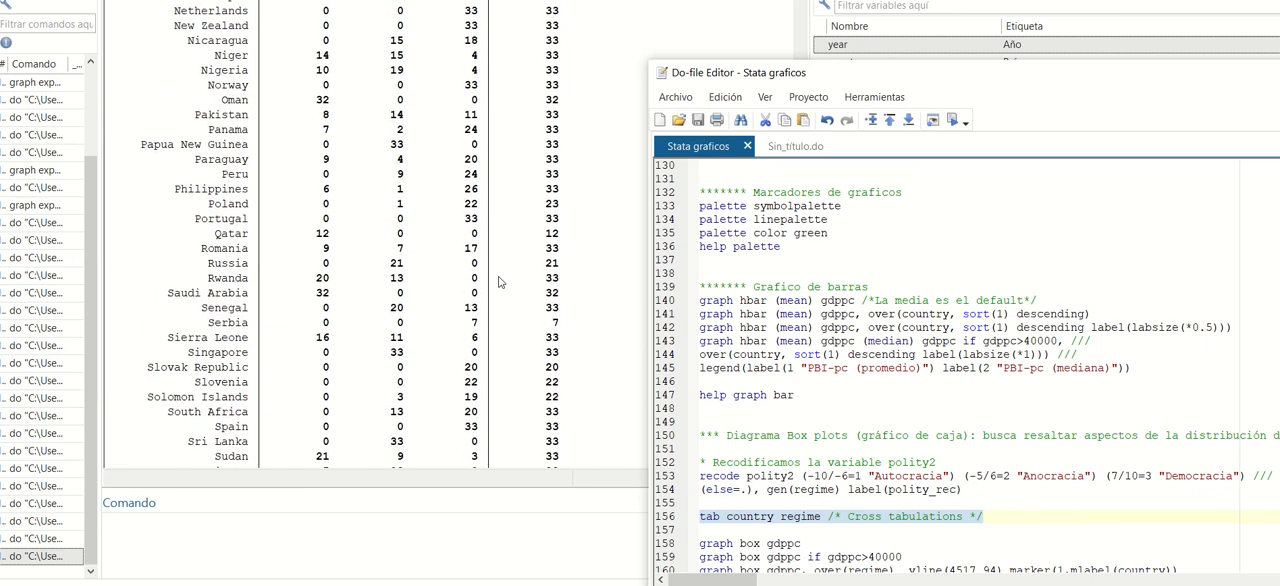
pyautogui.scroll(2, 500, 282)
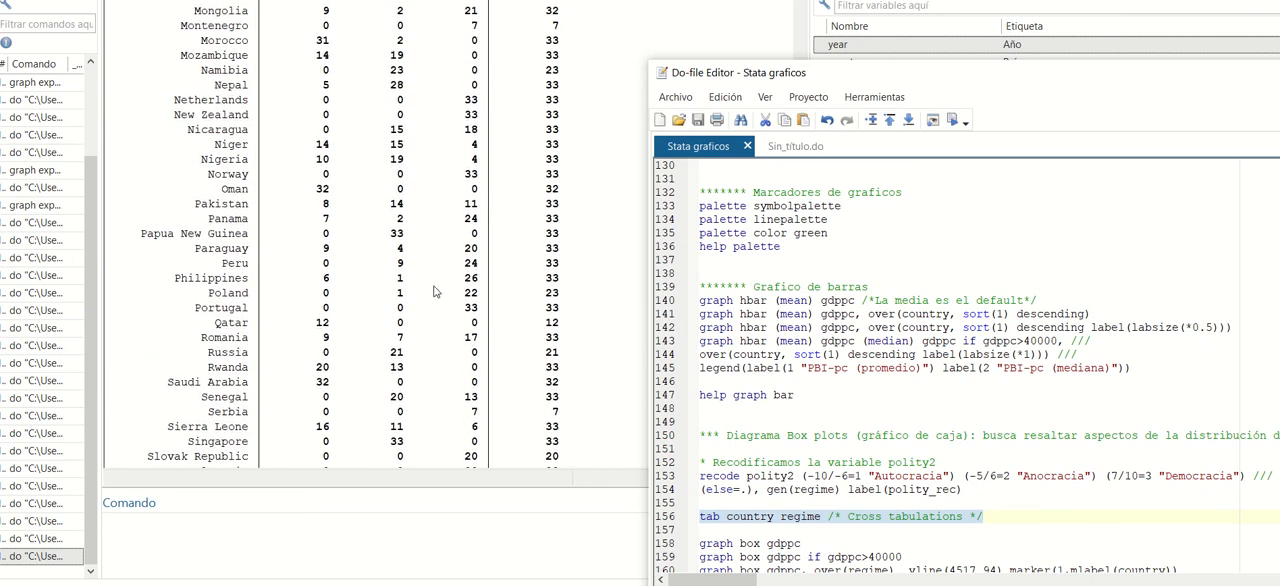
pyautogui.scroll(1, 436, 292)
pyautogui.scroll(20, 437, 315)
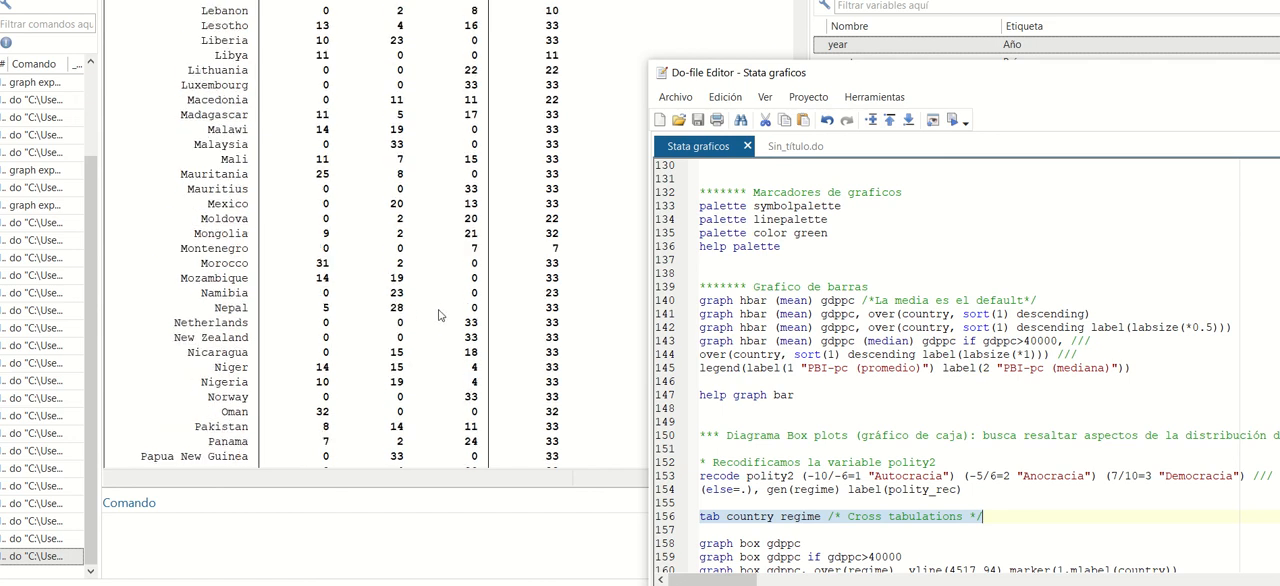
pyautogui.scroll(6, 435, 318)
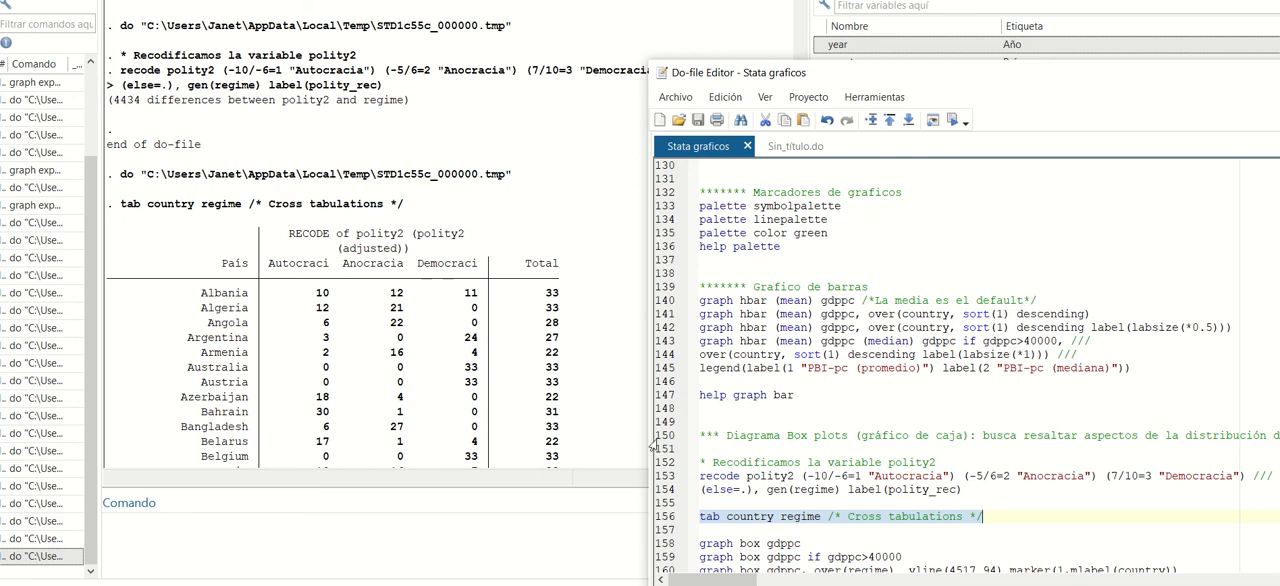
# Run line 158 to draw a box plot of gdppc for all observations.
pyautogui.scroll(-4, 742, 418)
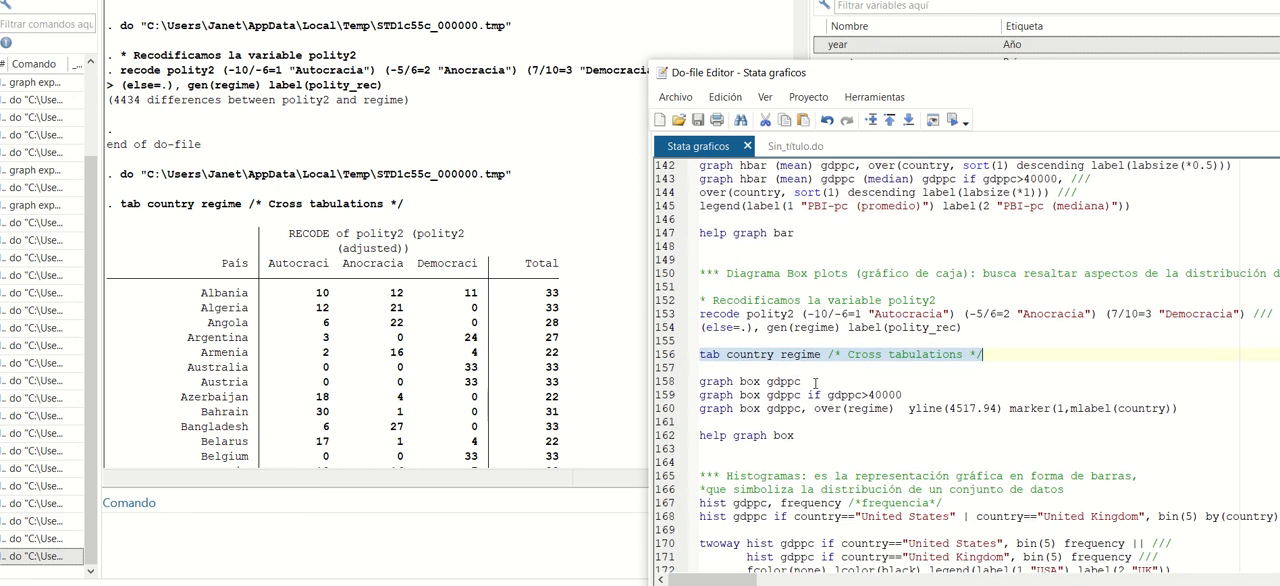
pyautogui.moveTo(816, 383); pyautogui.dragTo(685, 382)
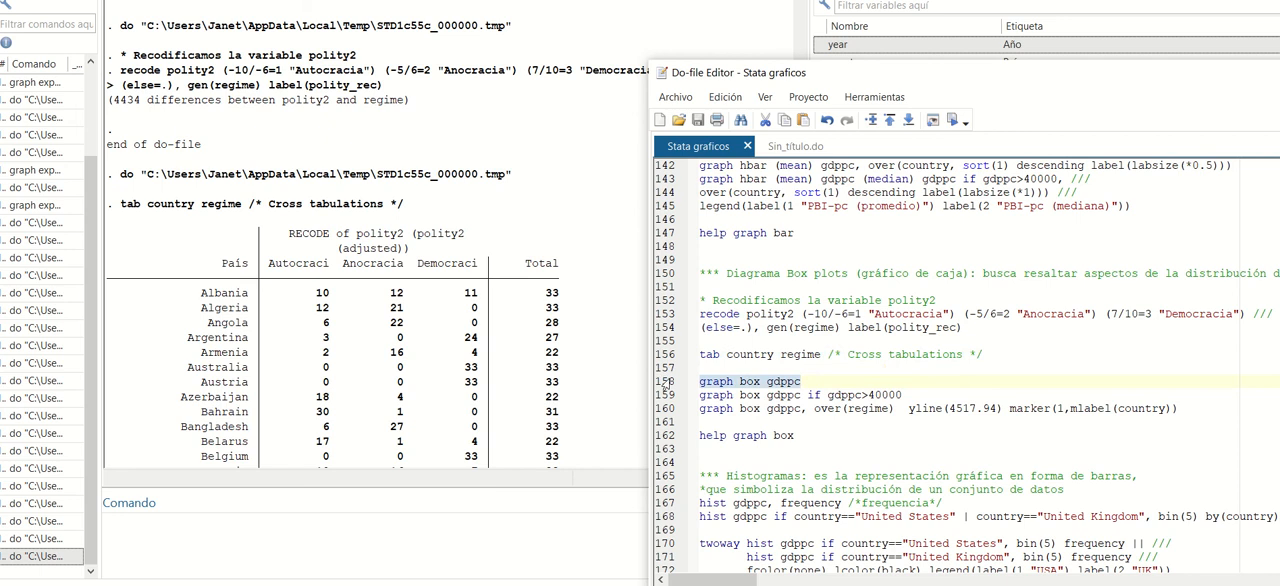
pyautogui.click(951, 121)
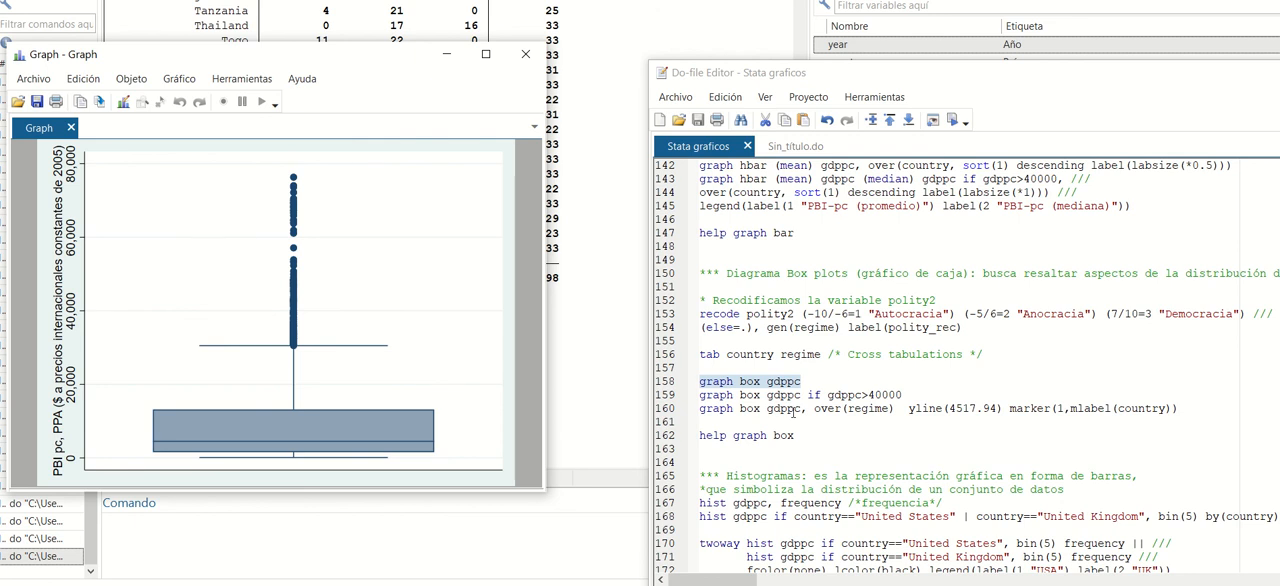
# Run line 159 to draw the gdppc box plot restricted to gdppc>40000.
pyautogui.click(880, 410)
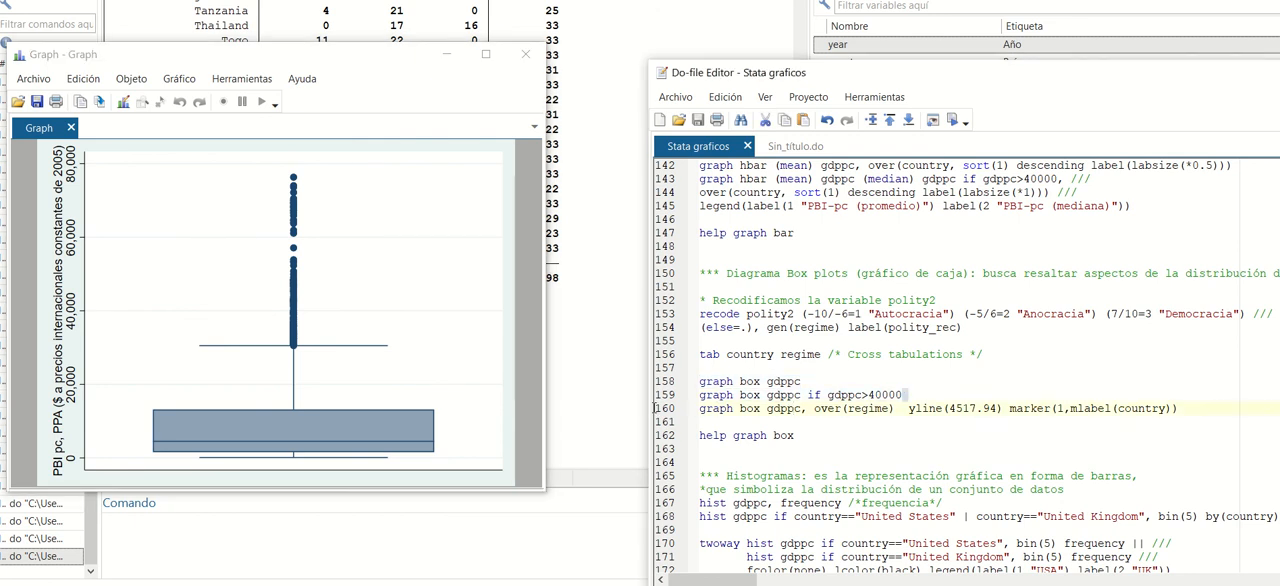
pyautogui.moveTo(906, 394); pyautogui.dragTo(700, 394)
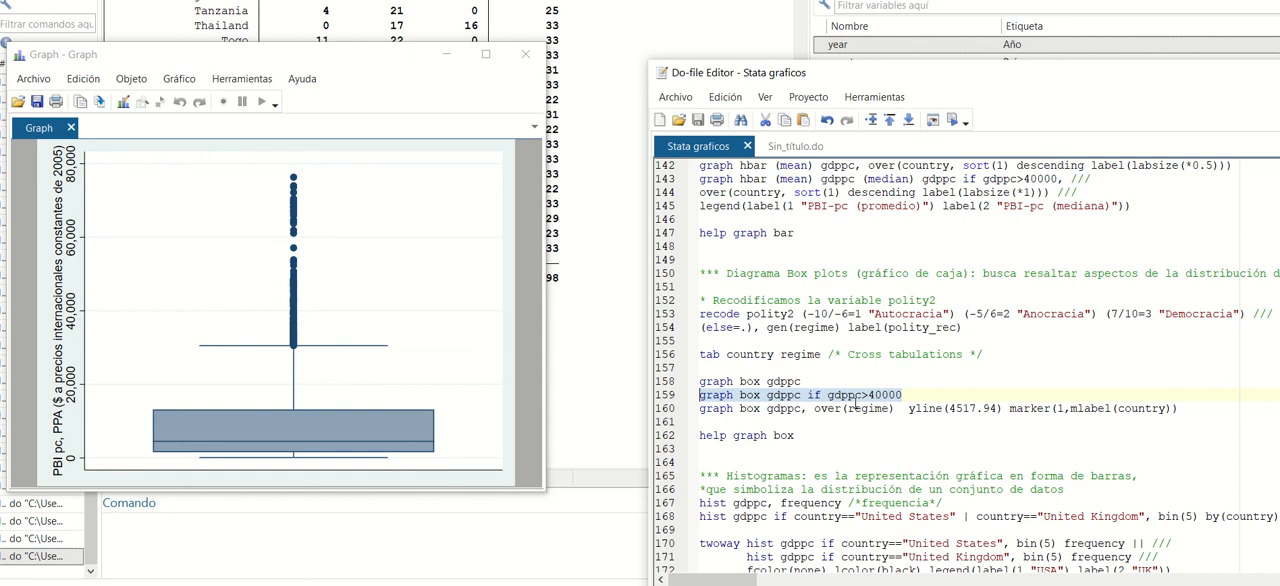
pyautogui.click(952, 120)
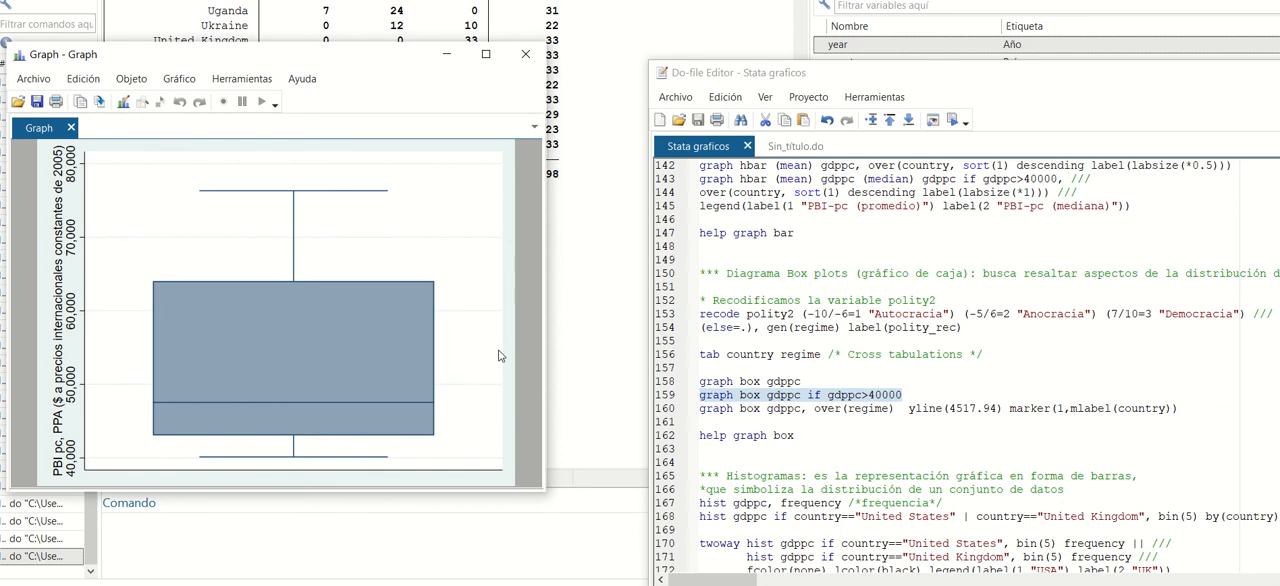
# Run line 160 to draw gdppc box plots over regime with yline 4517.94 and country-labelled outliers, and close the graph.
pyautogui.click(851, 430)
pyautogui.moveTo(903, 408); pyautogui.dragTo(700, 408)
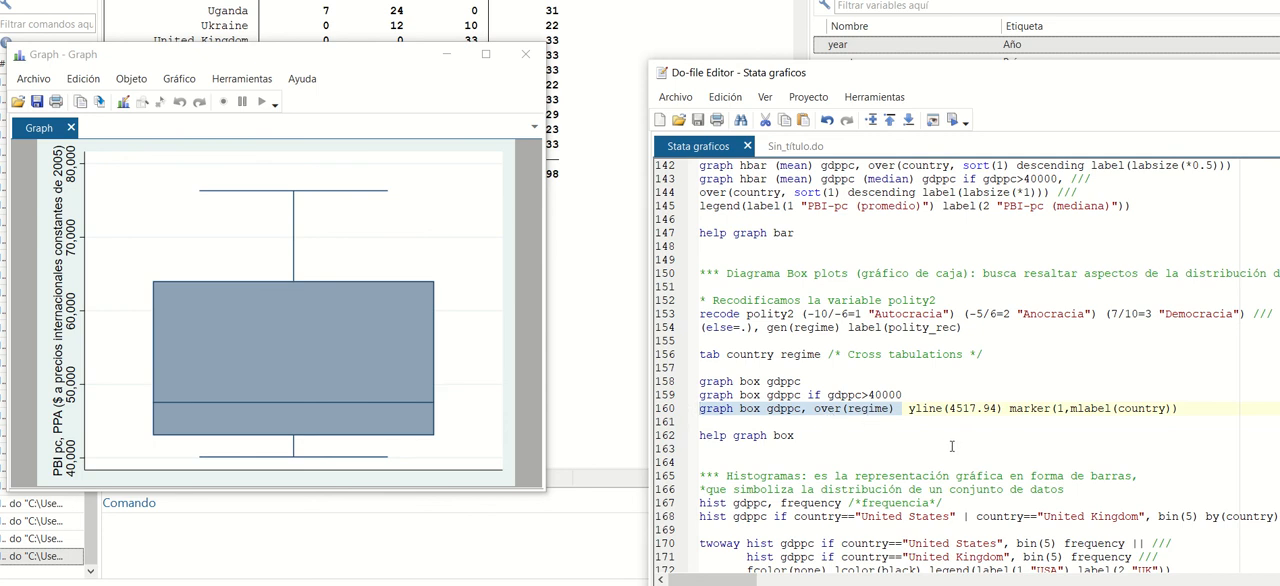
pyautogui.moveTo(909, 410); pyautogui.dragTo(1006, 410)
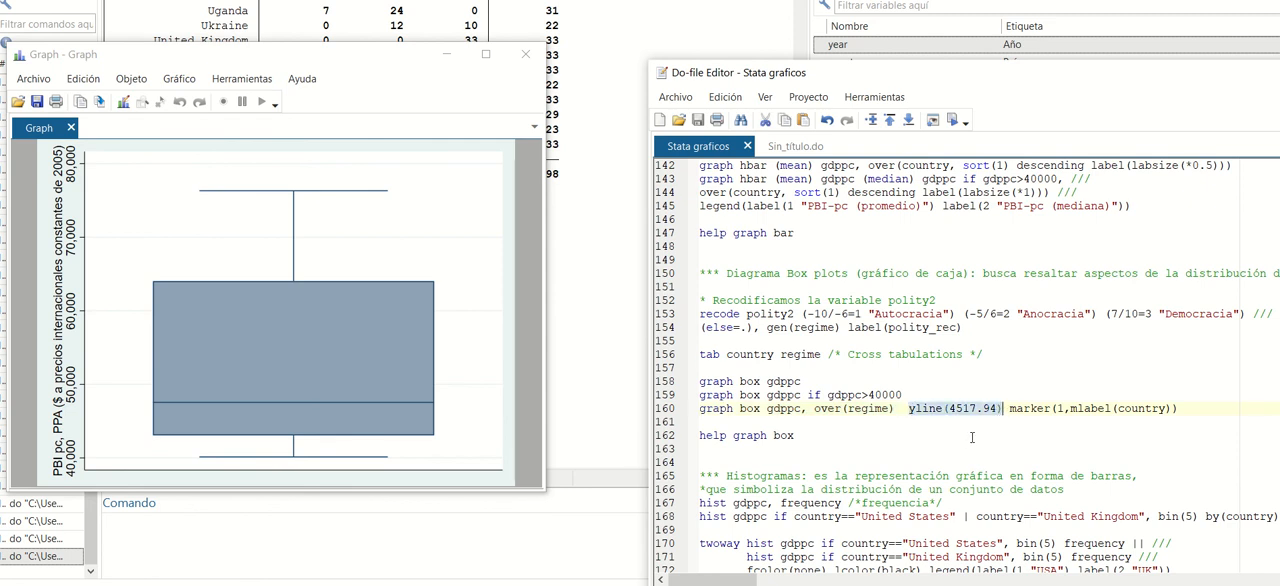
pyautogui.click(965, 408)
pyautogui.doubleClick(963, 408)
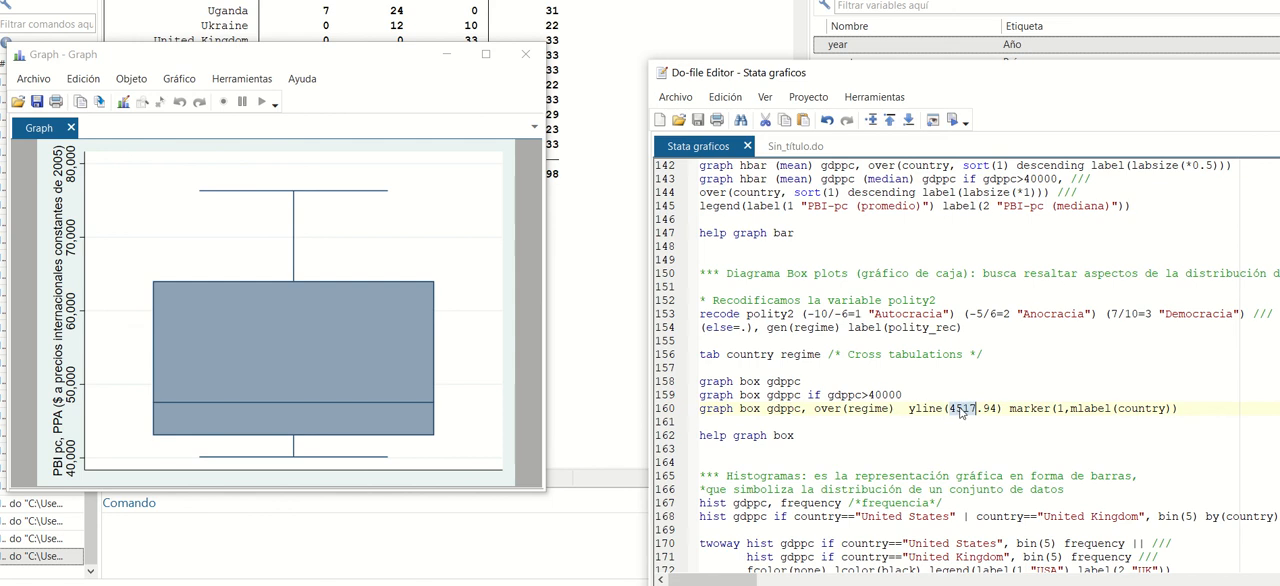
pyautogui.moveTo(952, 408); pyautogui.dragTo(997, 410)
pyautogui.click(1132, 409)
pyautogui.moveTo(1217, 409); pyautogui.dragTo(688, 409)
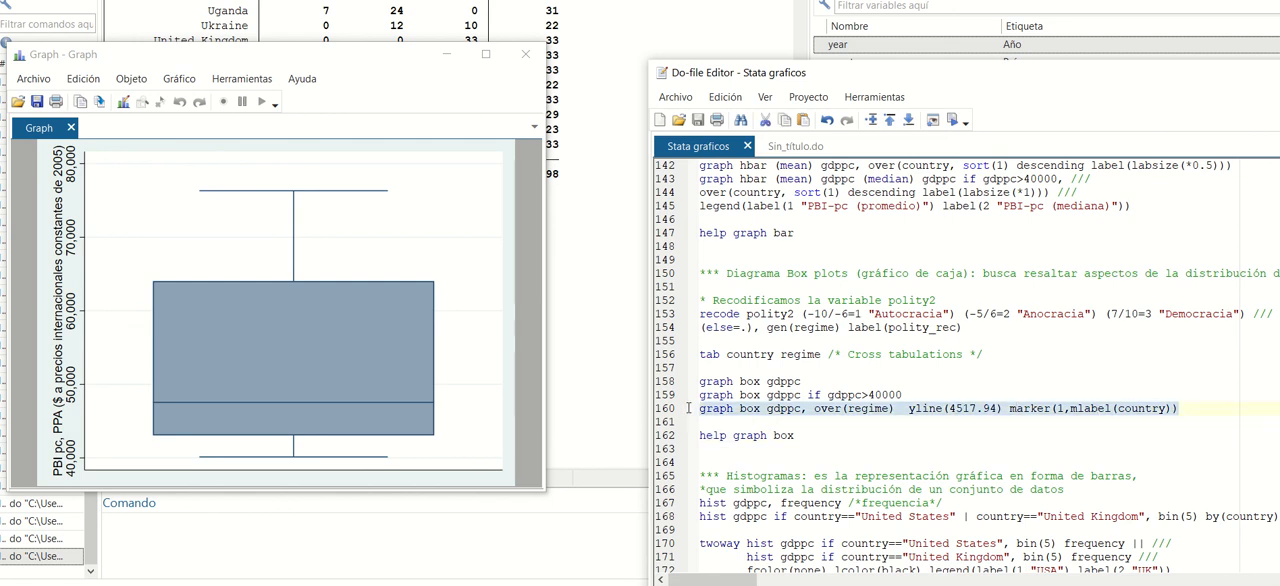
pyautogui.click(955, 120)
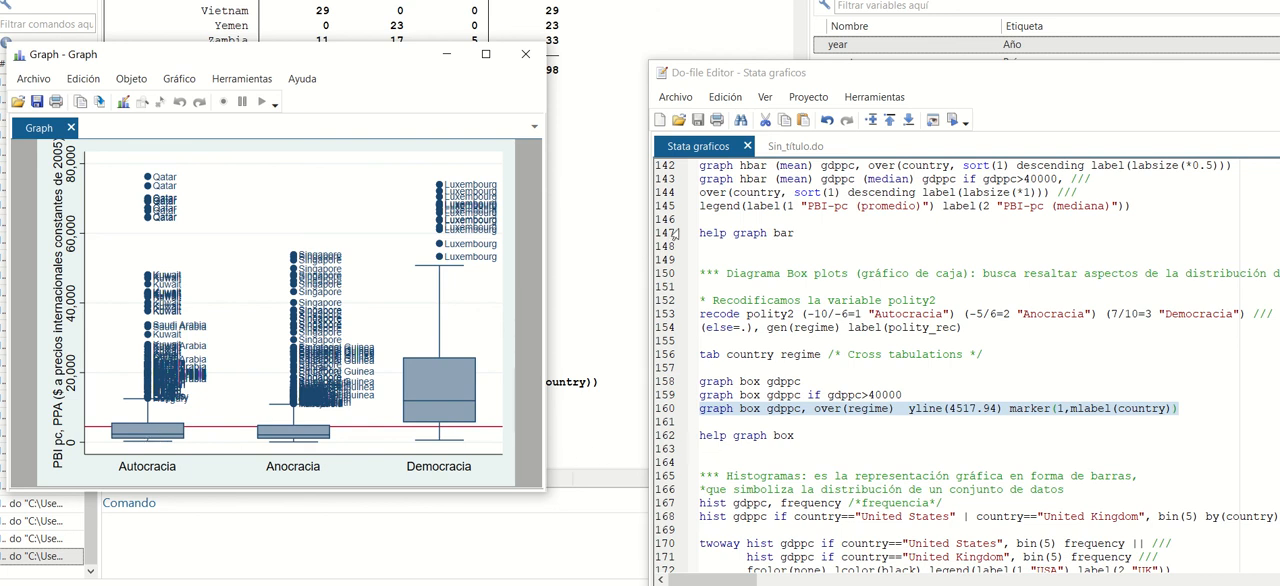
pyautogui.click(525, 54)
# Run line 162 to open the help for graph box, read through its option tables, and close the help.
pyautogui.moveTo(838, 436); pyautogui.dragTo(676, 433)
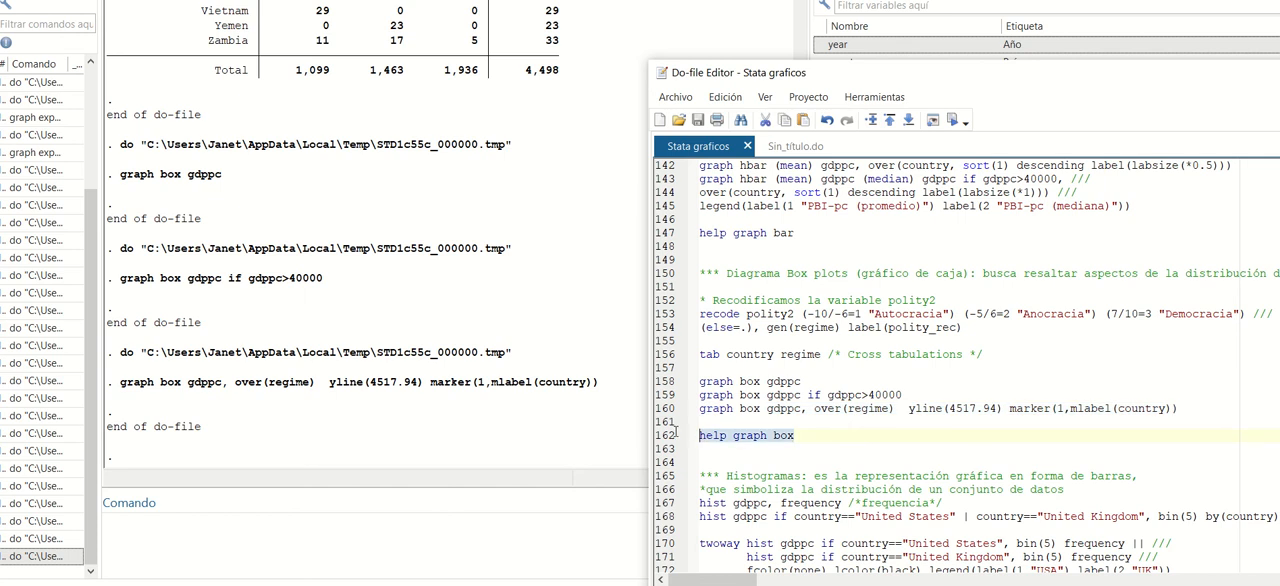
pyautogui.click(952, 120)
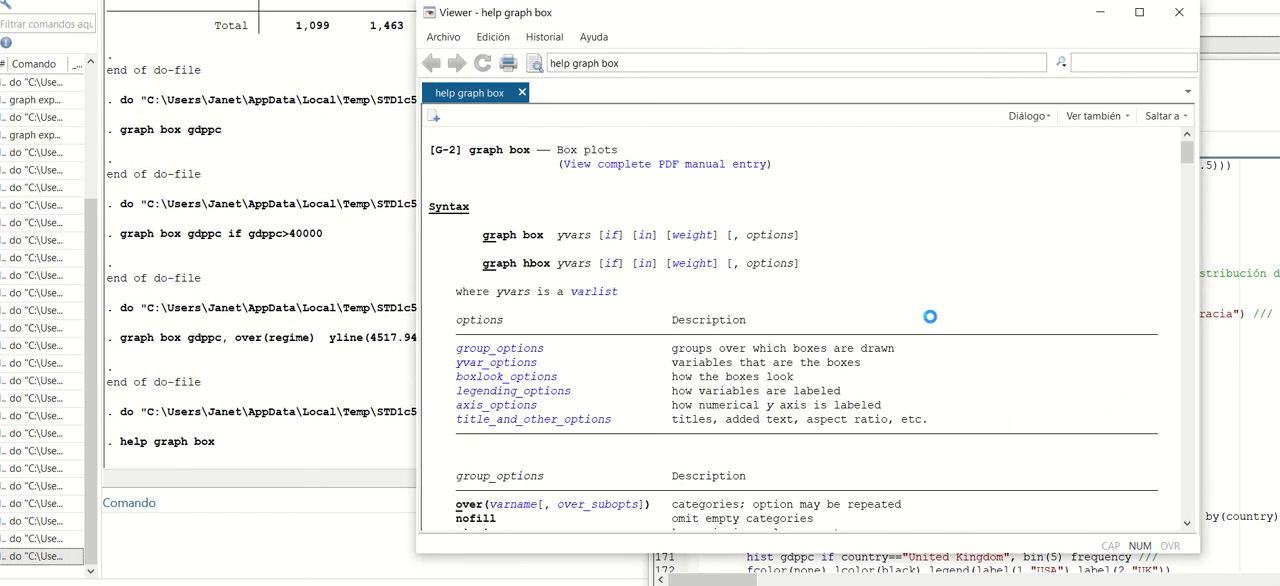
pyautogui.scroll(-5, 624, 288)
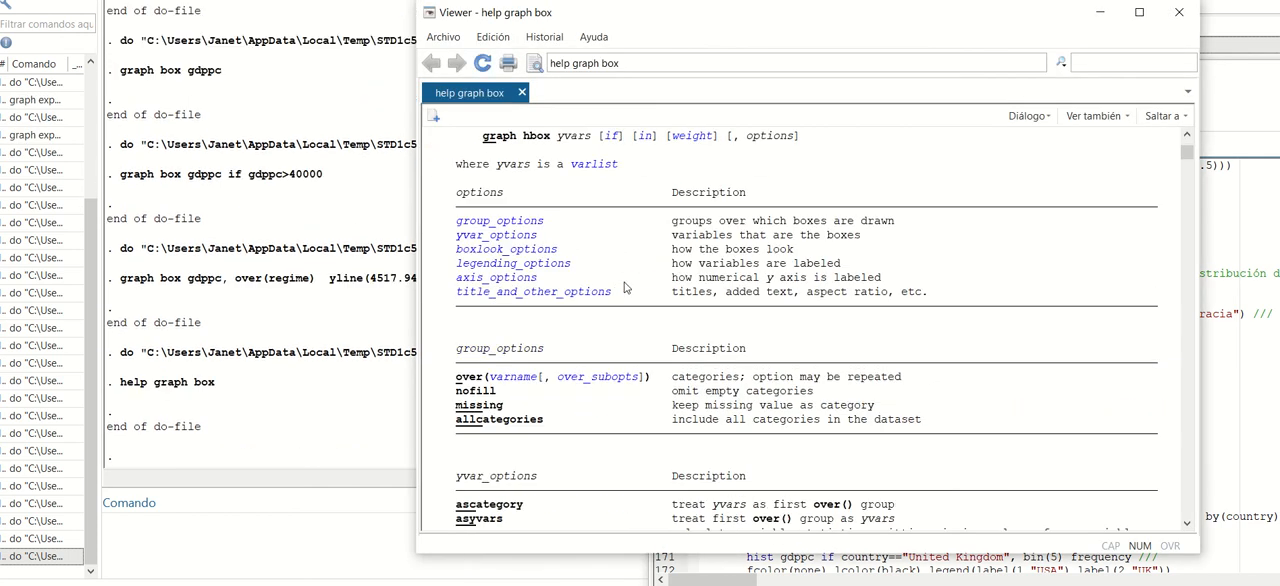
pyautogui.scroll(3, 624, 288)
pyautogui.scroll(-9, 624, 288)
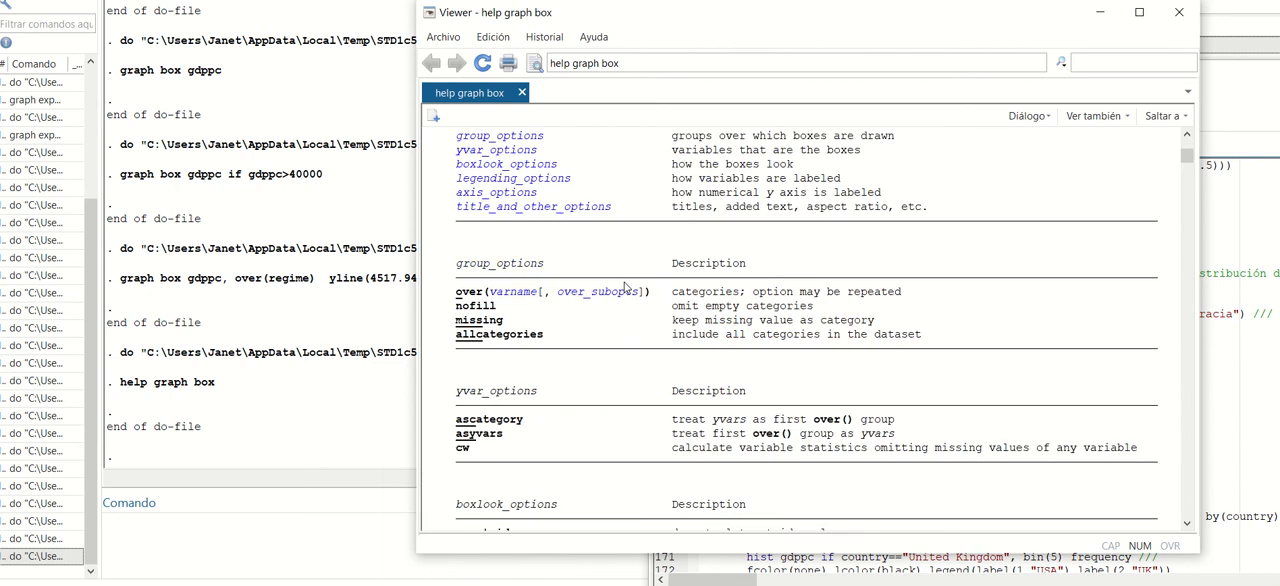
pyautogui.scroll(-2, 624, 286)
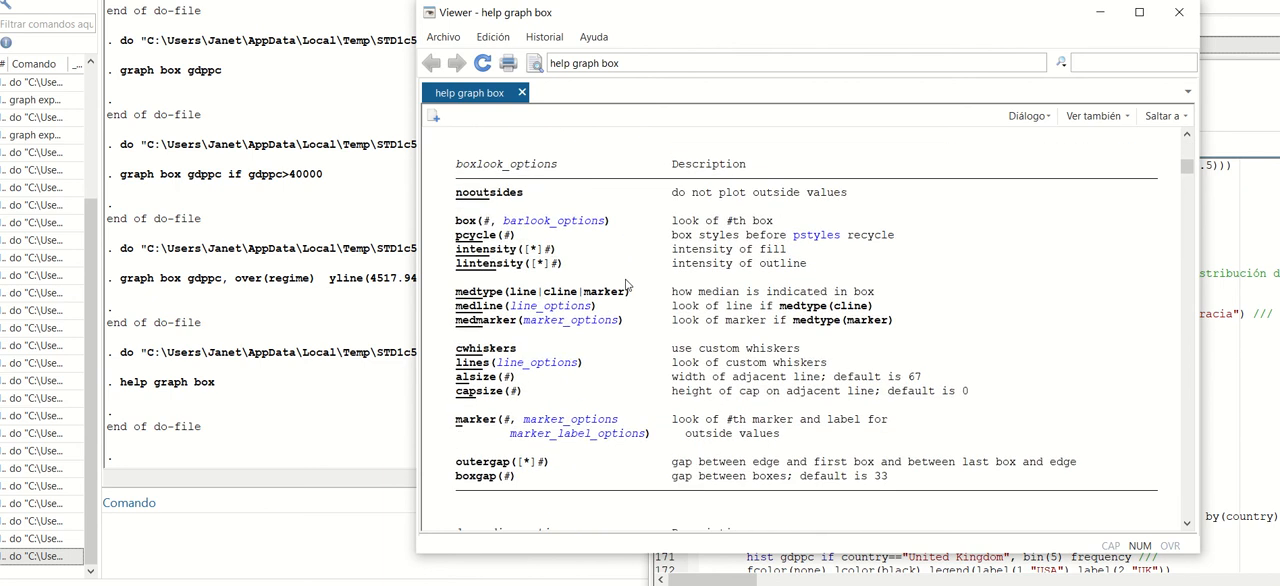
pyautogui.click(1180, 12)
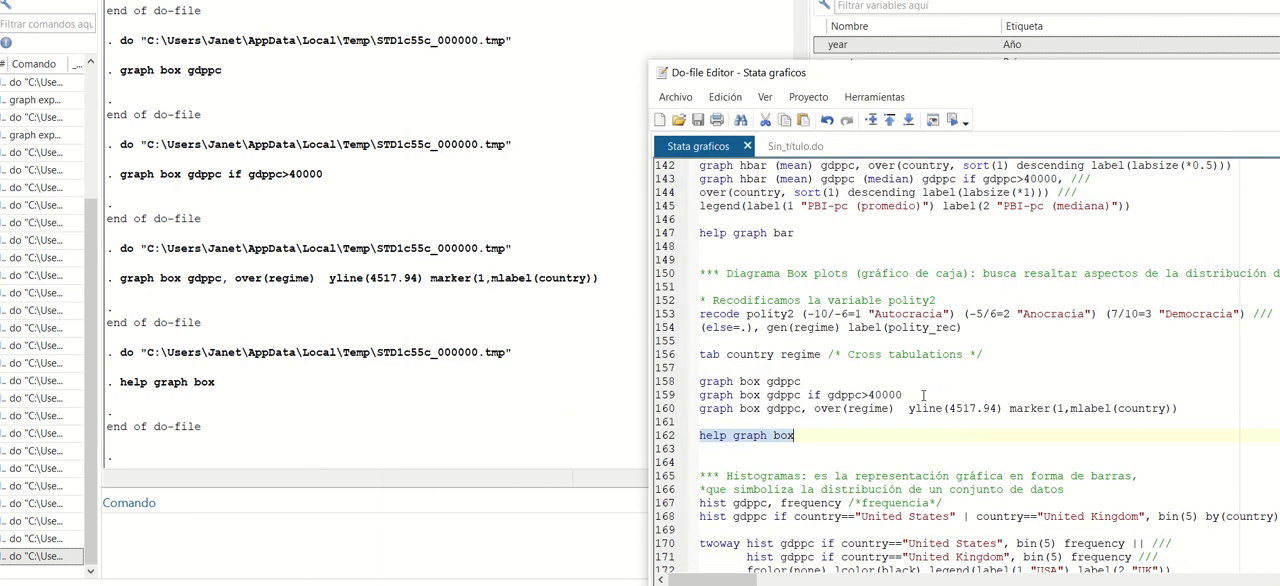
# Go on to the histogram section, run line 167 to draw a frequency histogram of gdppc, and close the graph.
pyautogui.moveTo(872, 74); pyautogui.dragTo(726, 60)
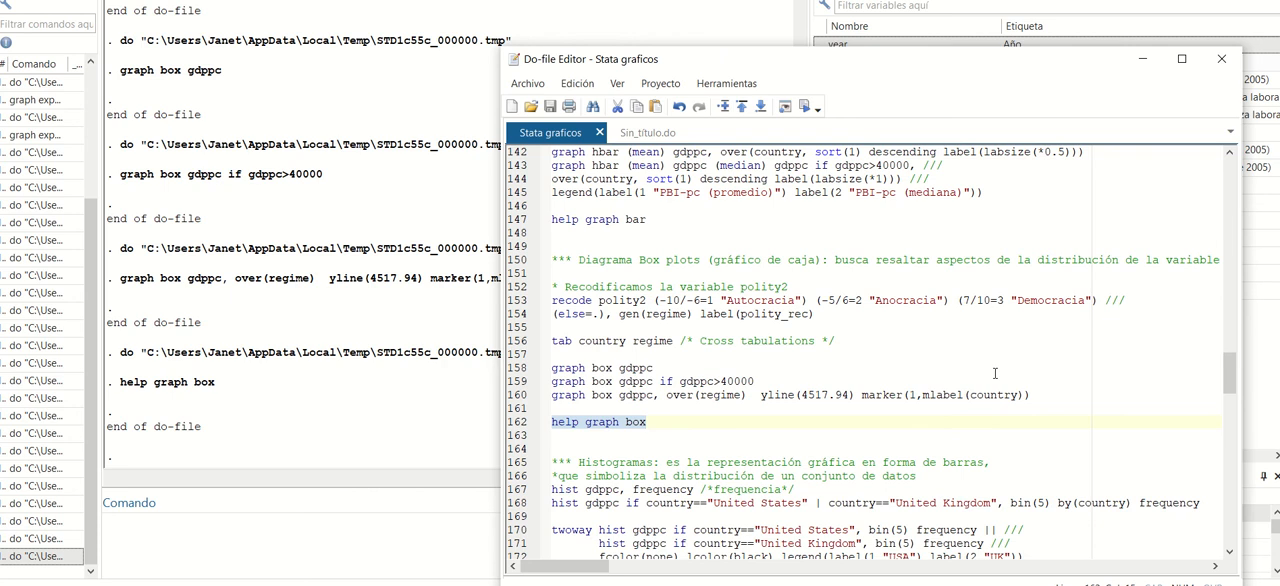
pyautogui.scroll(-2, 995, 373)
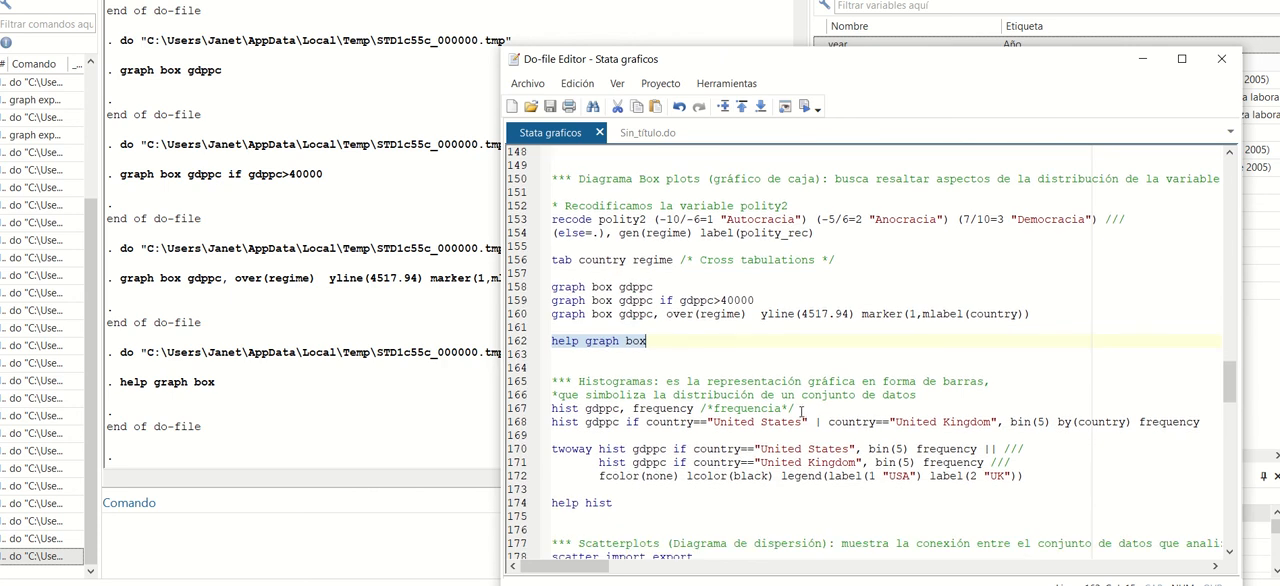
pyautogui.moveTo(798, 409); pyautogui.dragTo(504, 410)
pyautogui.click(504, 410)
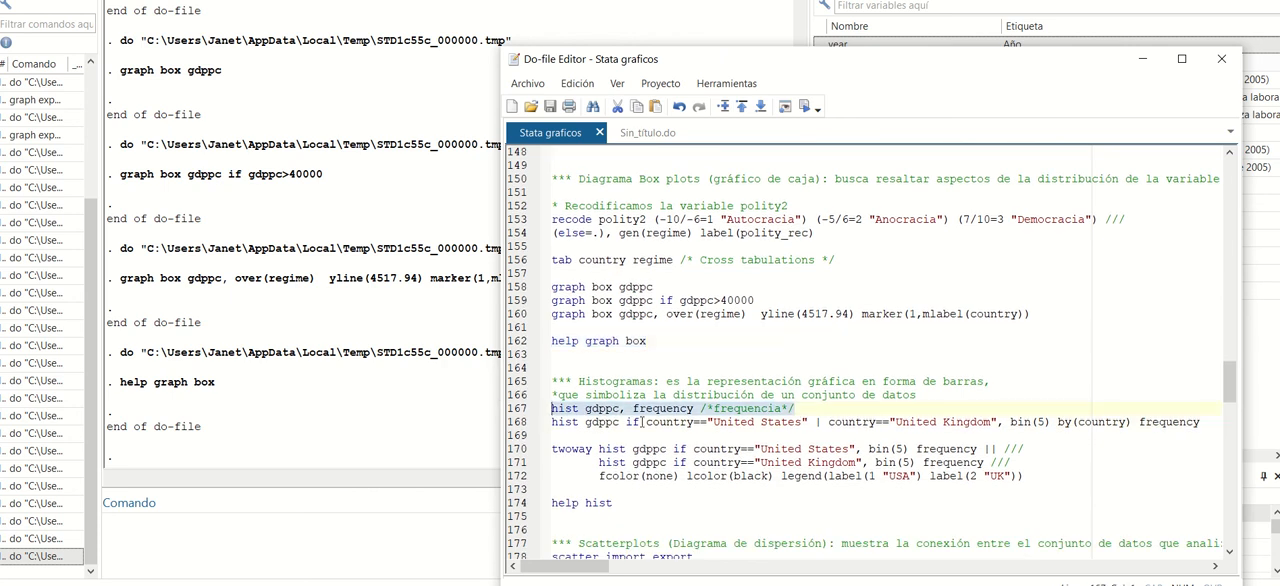
pyautogui.click(805, 106)
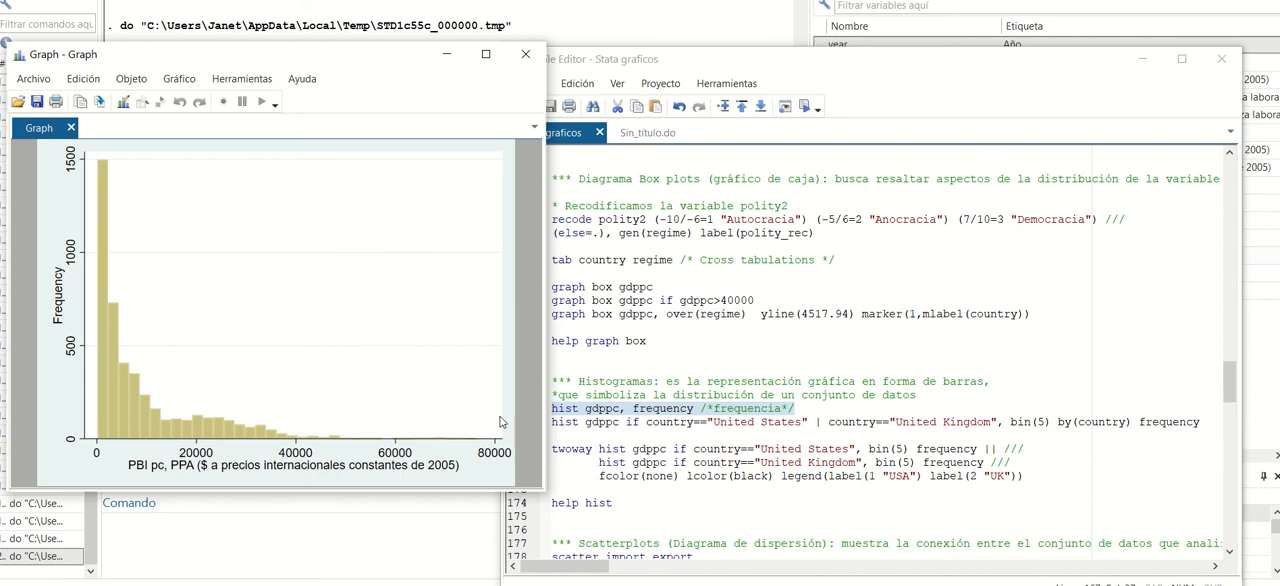
pyautogui.click(525, 54)
# Run line 168 to draw separate 5-bin frequency histograms of gdppc for United States and United Kingdom, and close the graph.
pyautogui.moveTo(1200, 421); pyautogui.dragTo(518, 421)
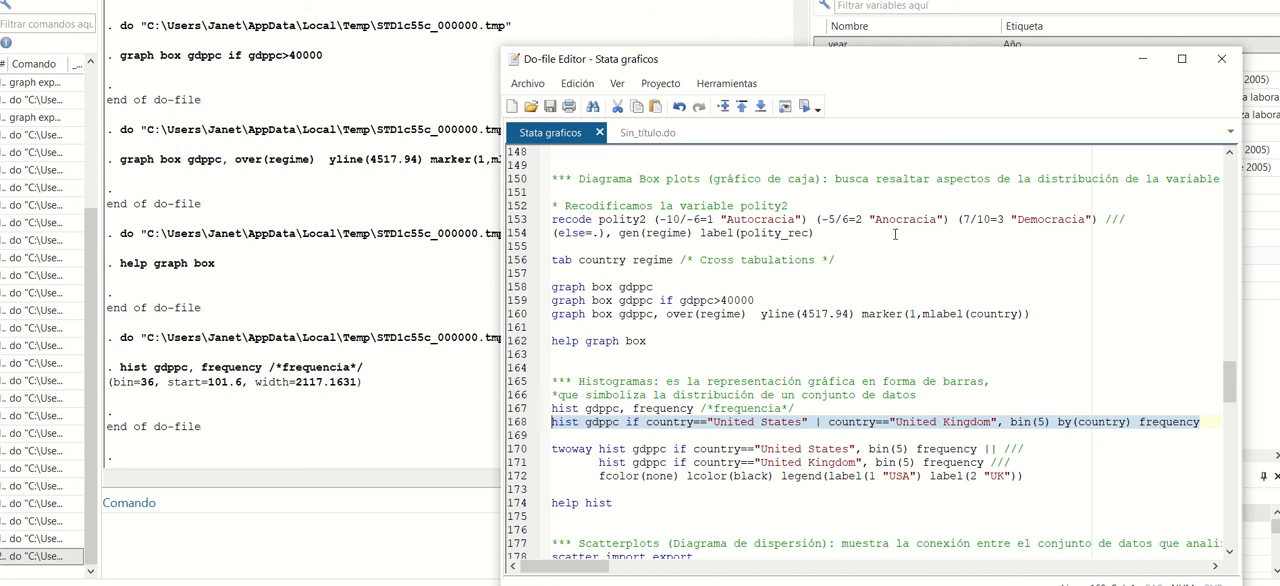
pyautogui.click(804, 107)
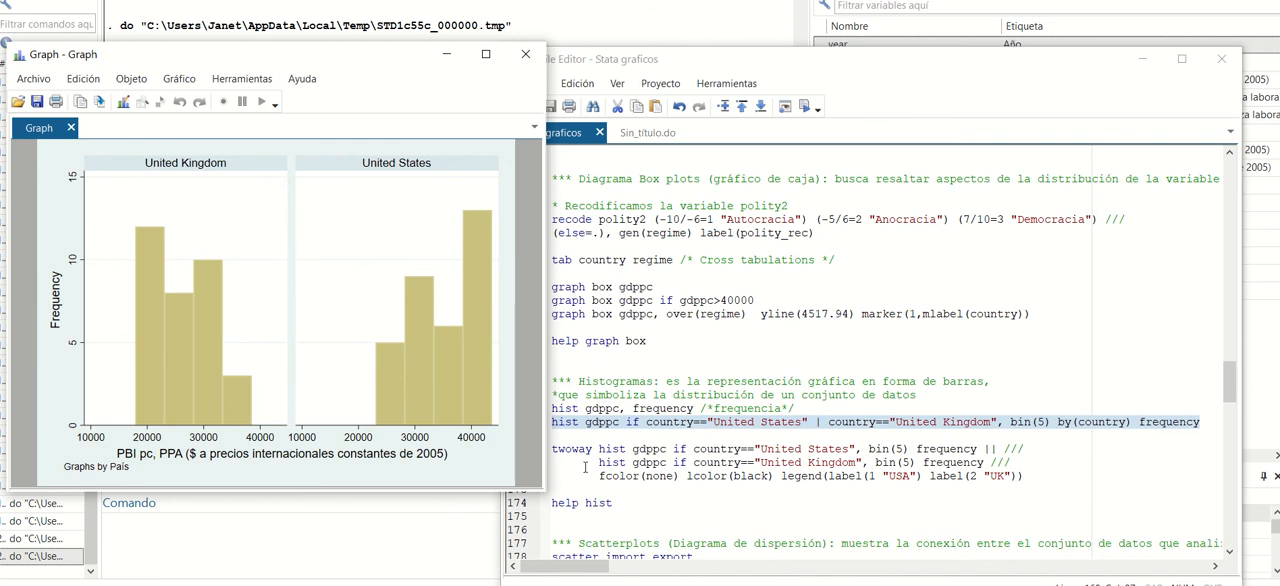
pyautogui.click(538, 55)
# Run lines 170–172 to overlay the 5-bin gdppc histograms of both countries, with unfilled black-outlined UK bars and legend labels "USA" and "UK".
pyautogui.moveTo(1043, 478); pyautogui.dragTo(552, 449)
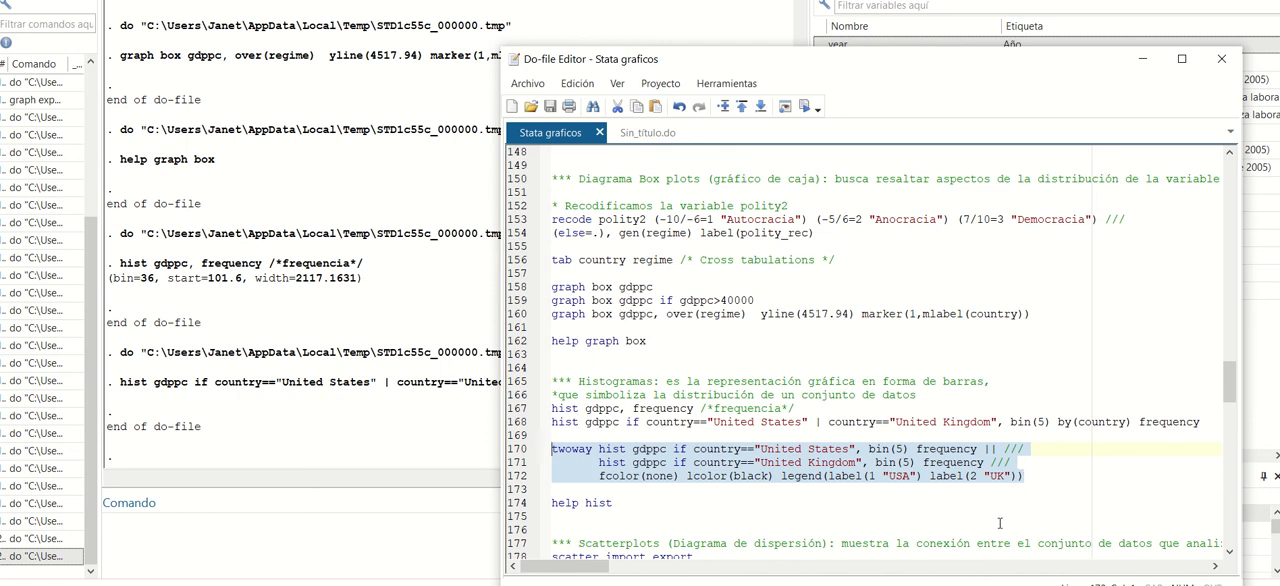
pyautogui.click(805, 106)
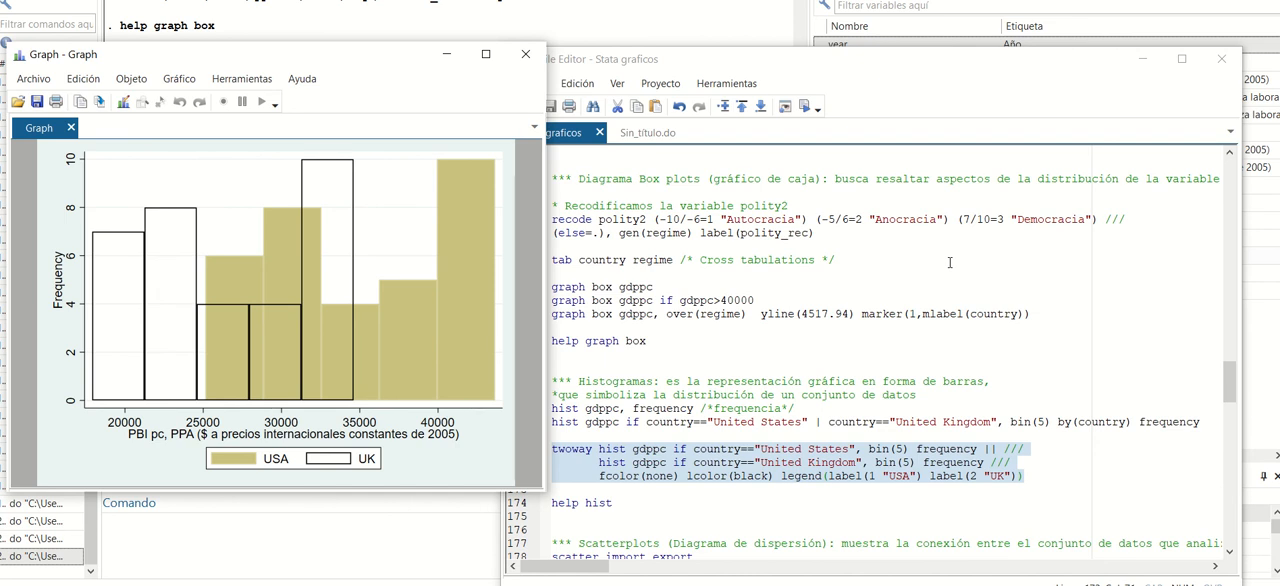
# Close the overlaid histogram, go to the scatterplot section of the do-file, and widen the editor so its long lines fit.
pyautogui.click(527, 57)
pyautogui.scroll(-2, 878, 379)
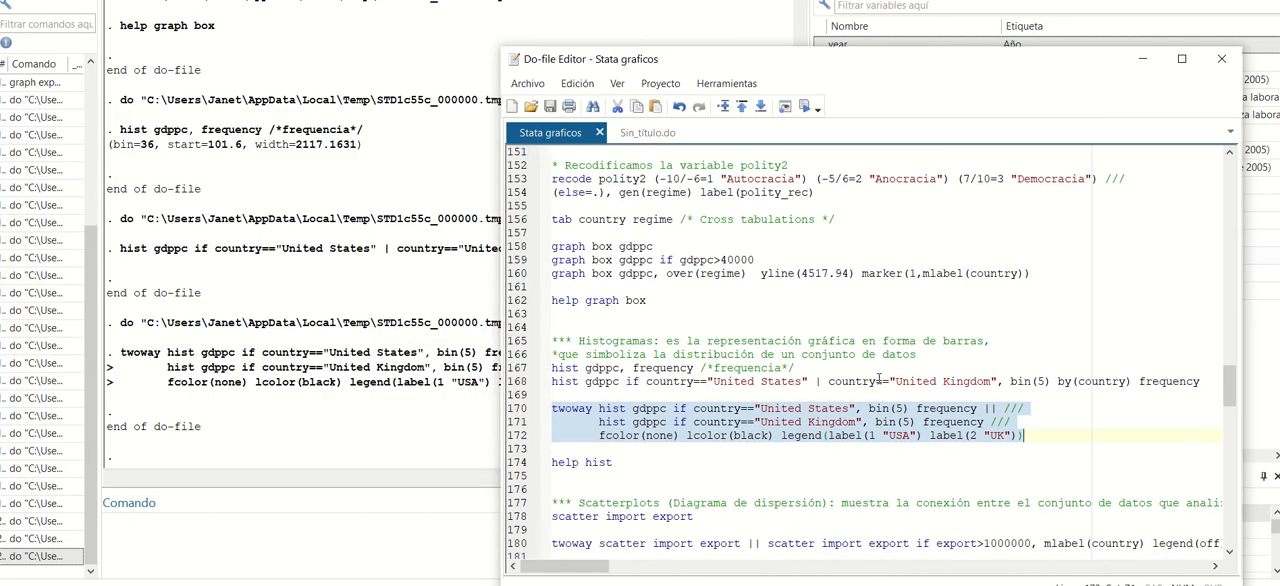
pyautogui.scroll(-3, 878, 379)
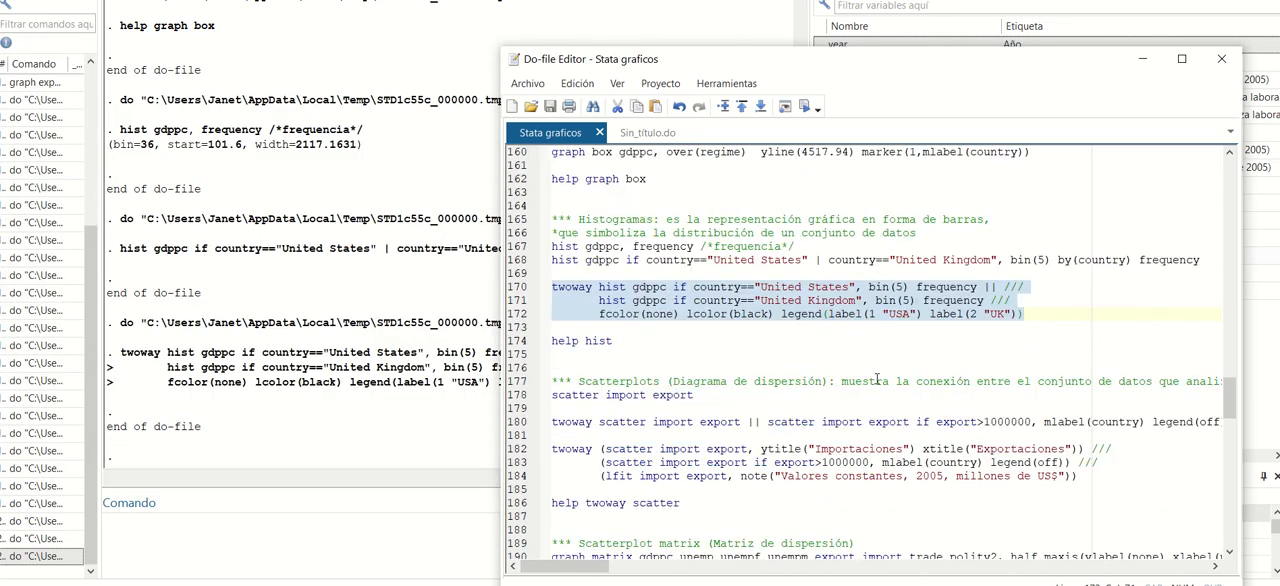
pyautogui.moveTo(786, 63); pyautogui.dragTo(701, 51)
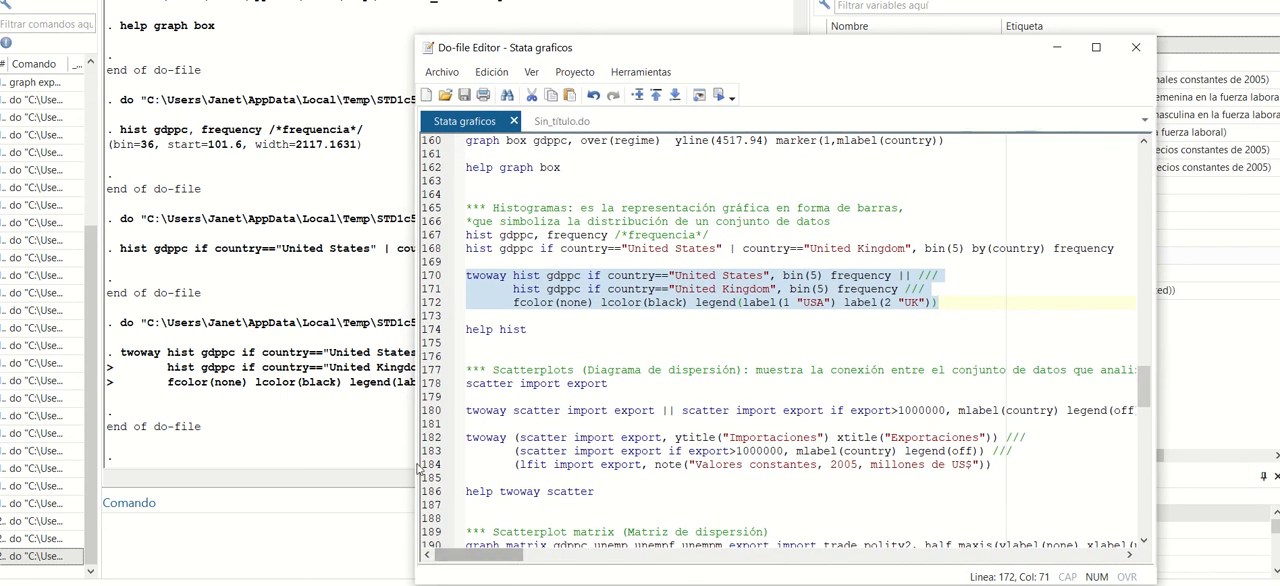
pyautogui.moveTo(419, 469); pyautogui.dragTo(325, 476)
pyautogui.moveTo(323, 477); pyautogui.dragTo(319, 477)
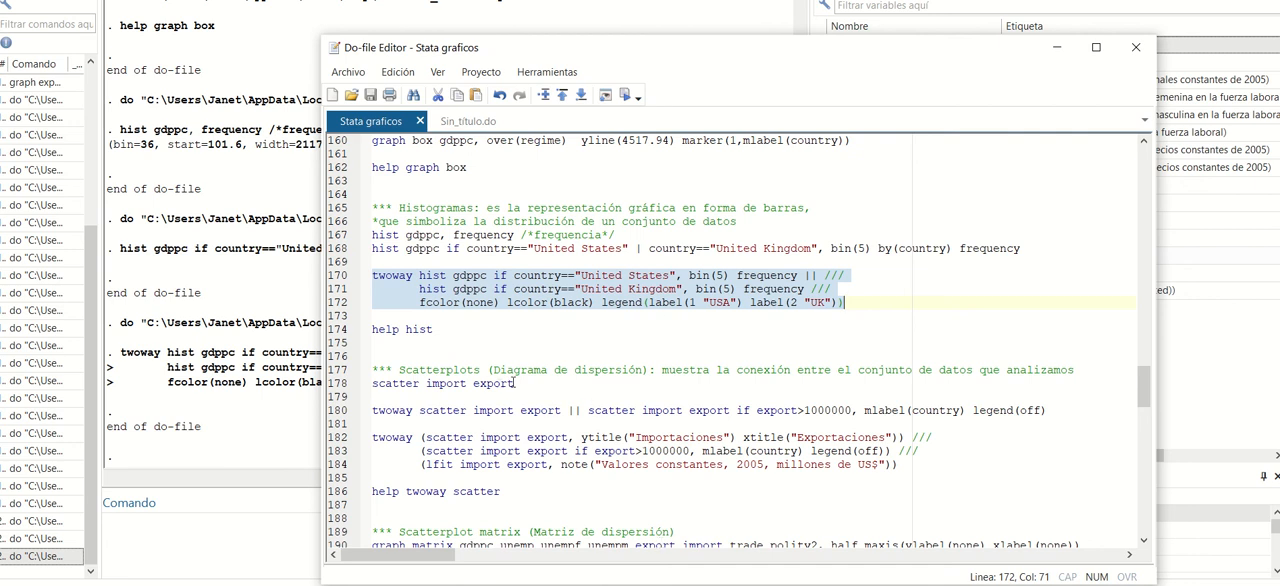
# Run line 178 to draw a scatterplot of import against export, move the graph off the code, and close it.
pyautogui.moveTo(515, 384); pyautogui.dragTo(341, 390)
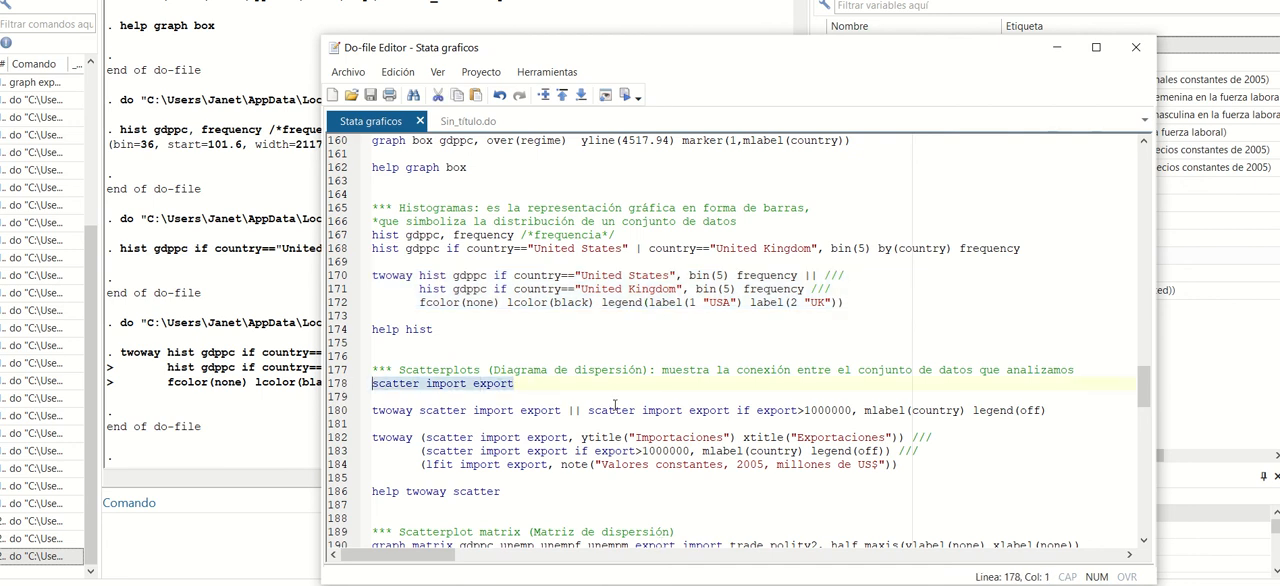
pyautogui.click(627, 96)
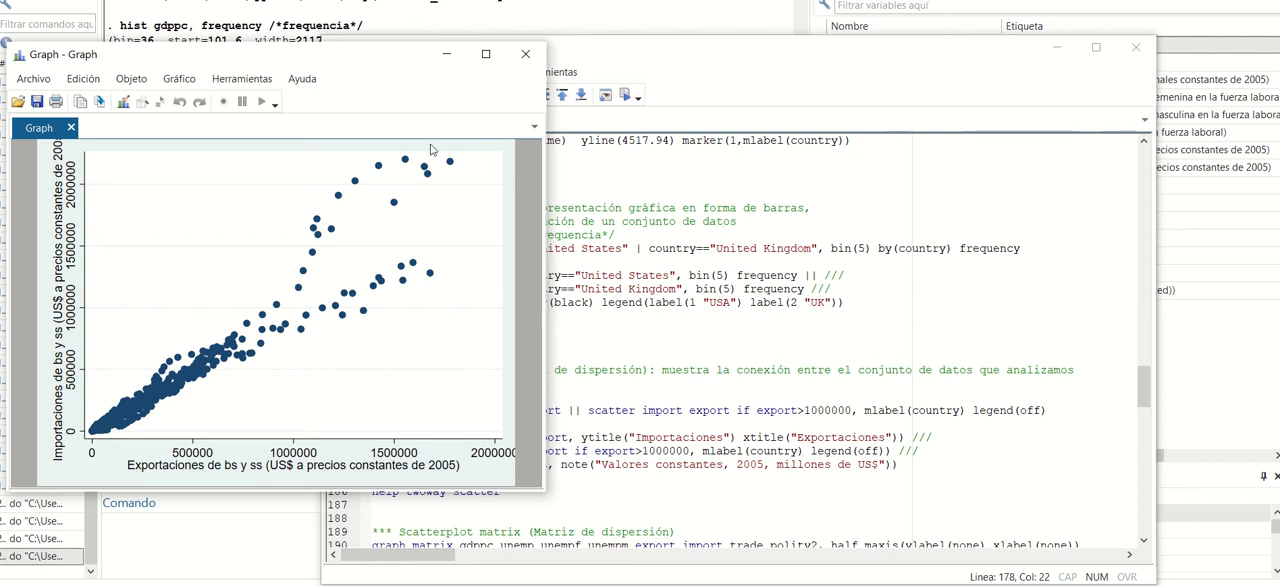
pyautogui.moveTo(346, 58); pyautogui.dragTo(945, 73)
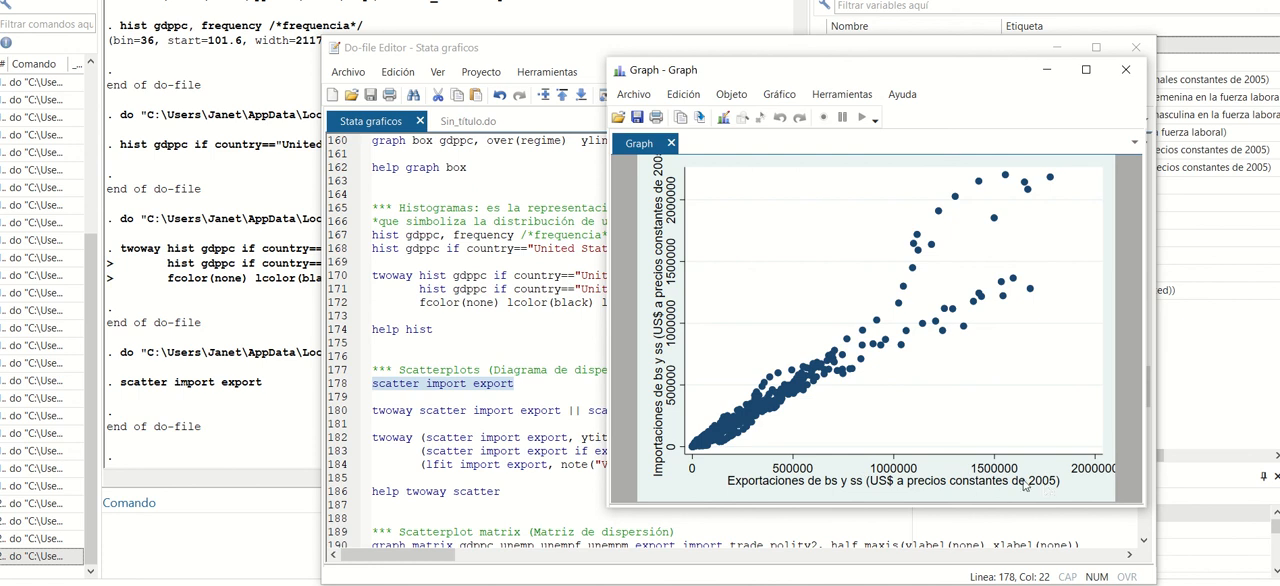
pyautogui.click(1127, 71)
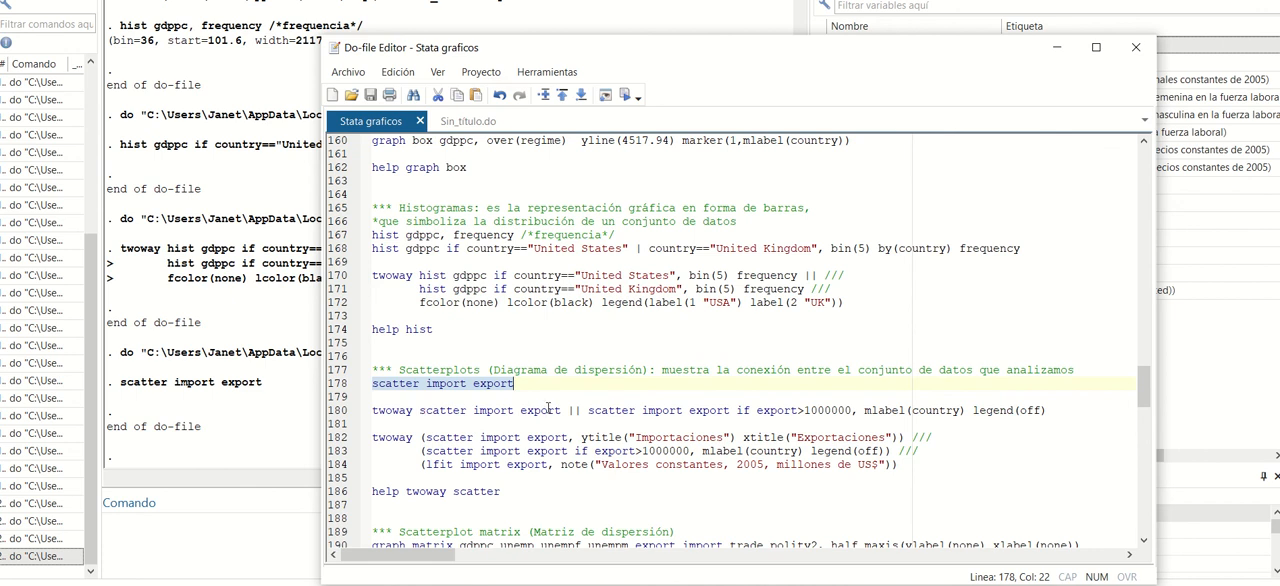
# Run line 180 to overlay country-labelled points for export>1000000 on the import–export scatterplot without a legend, and close the graph.
pyautogui.moveTo(373, 411); pyautogui.dragTo(1052, 413)
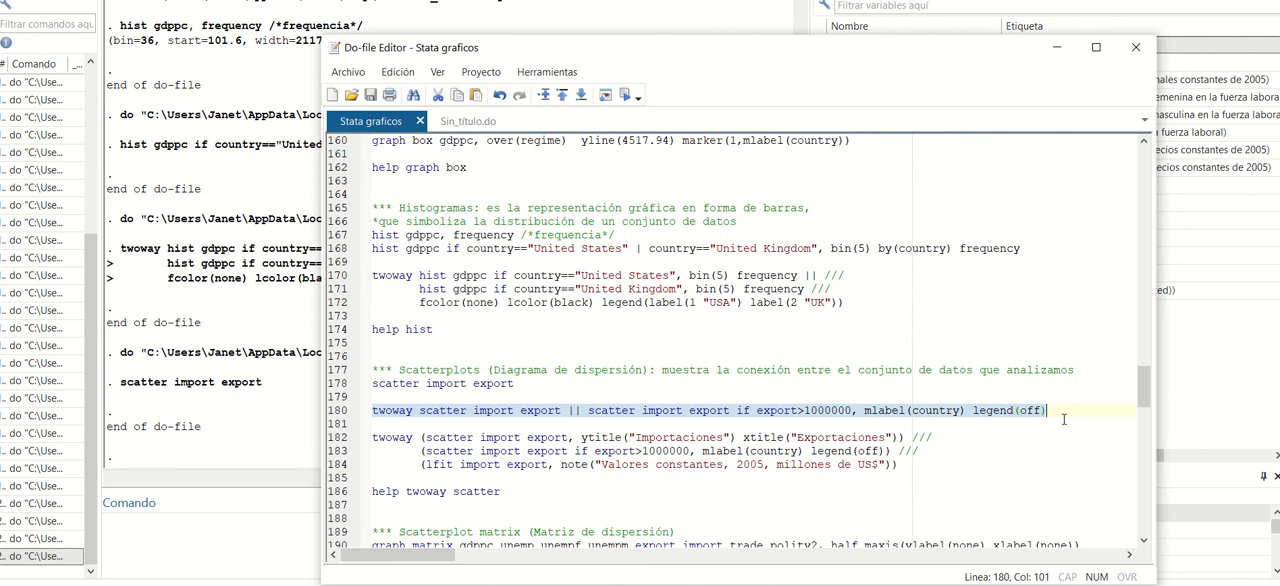
pyautogui.click(625, 97)
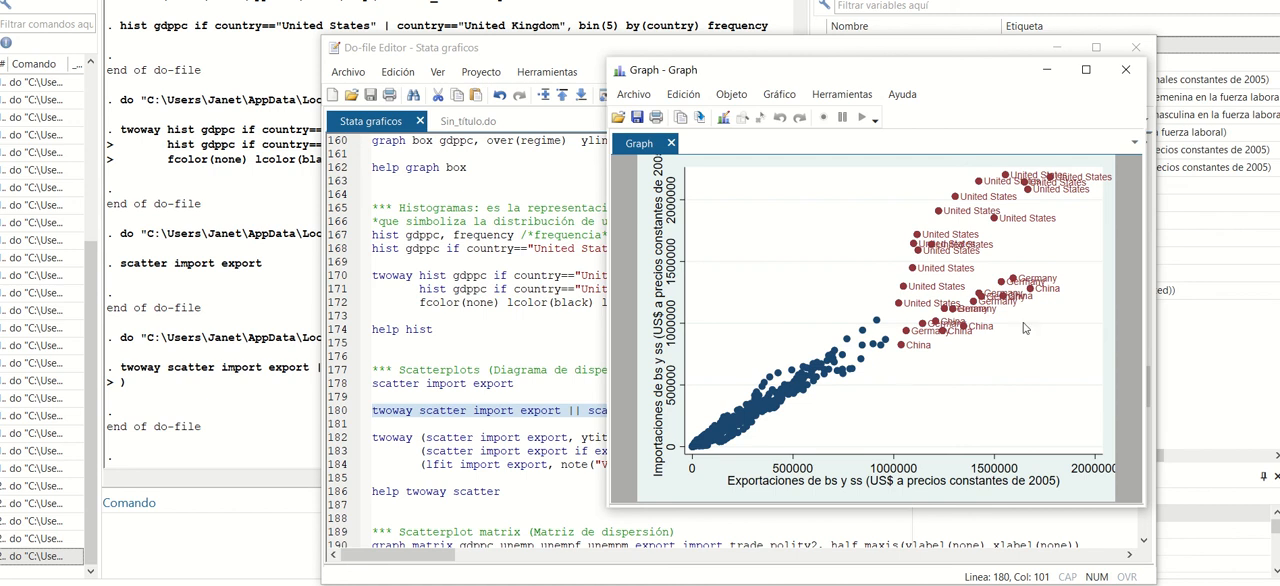
pyautogui.click(1127, 70)
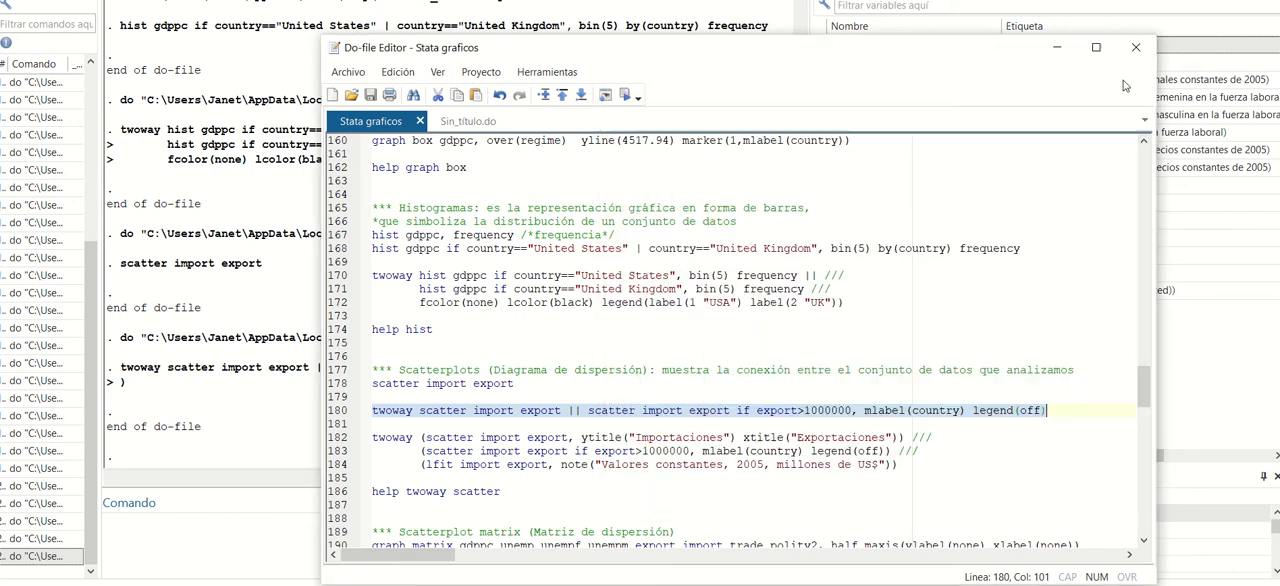
# Run lines 182–184 to add axis titles "Importaciones" and "Exportaciones", a linear fit and a note to the labelled scatterplot, and close the graph.
pyautogui.click(595, 464)
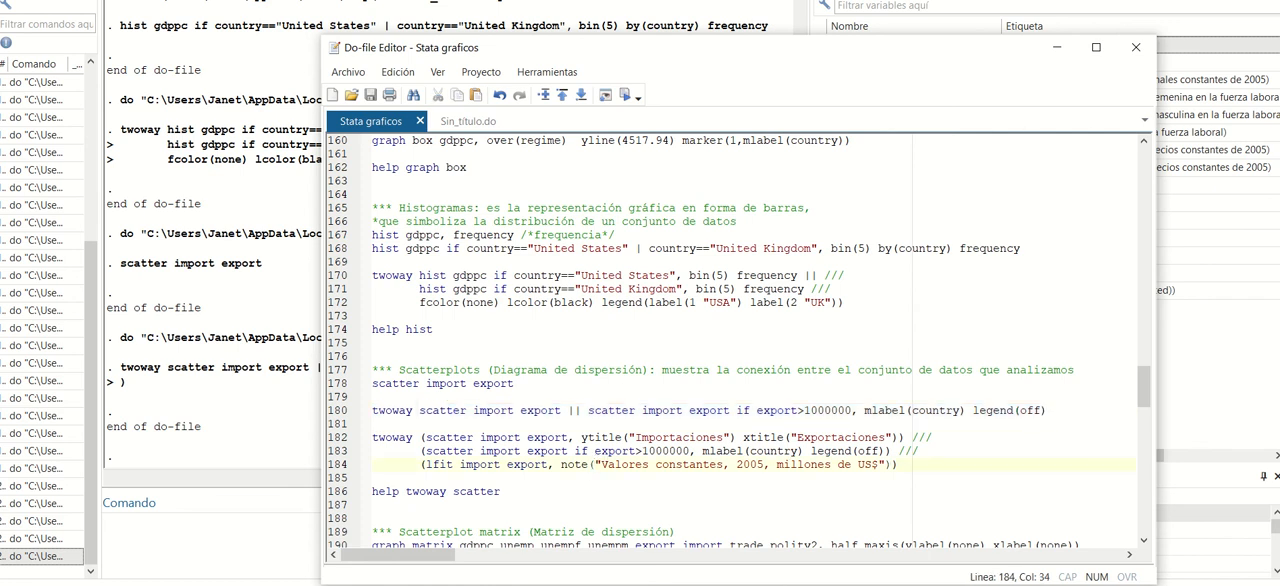
pyautogui.moveTo(905, 464); pyautogui.dragTo(330, 440)
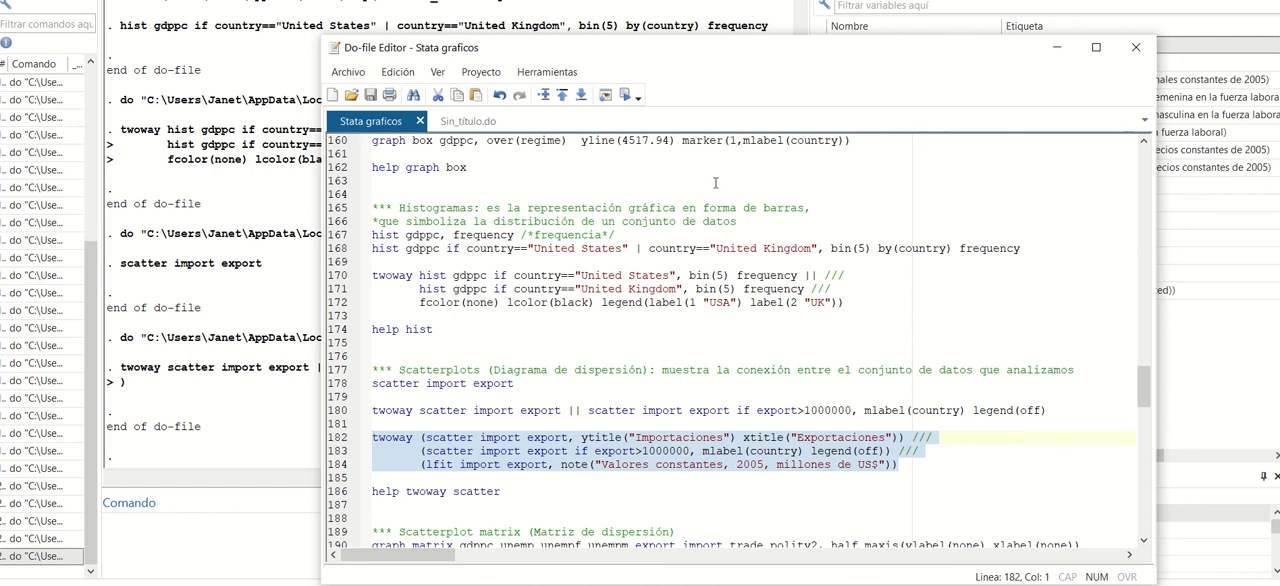
pyautogui.click(624, 95)
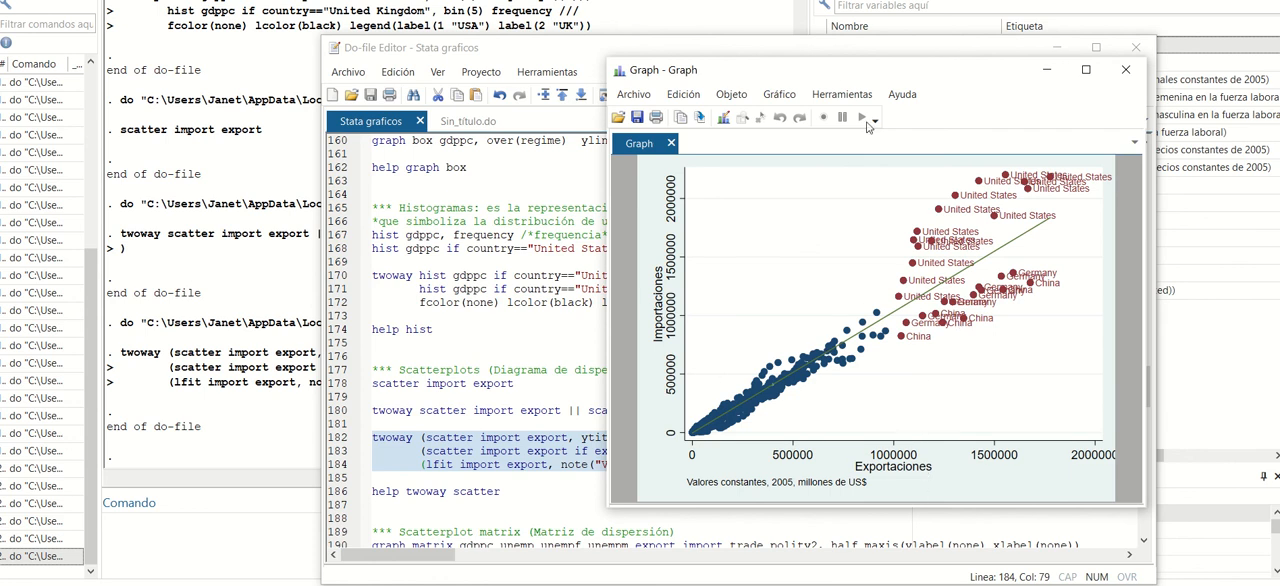
pyautogui.moveTo(839, 72); pyautogui.dragTo(819, 0)
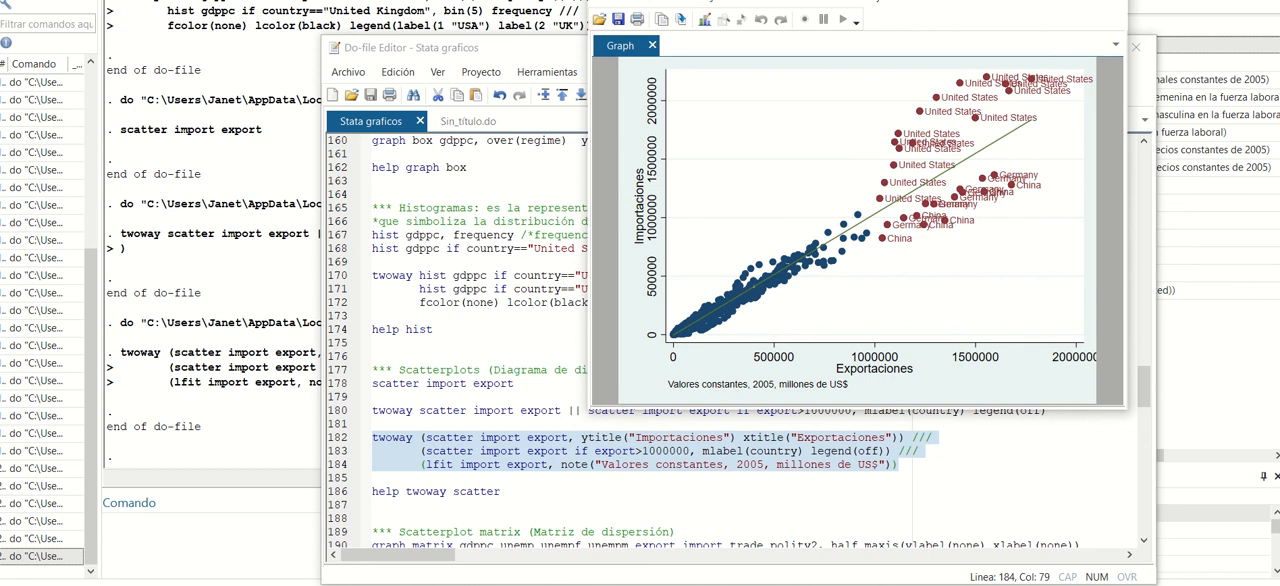
pyautogui.click(1105, 4)
# Run line 190 to draw a half scatterplot matrix of gdppc, unemployment, trade and polity2 variables without axis labels, and close the graph.
pyautogui.scroll(-3, 573, 385)
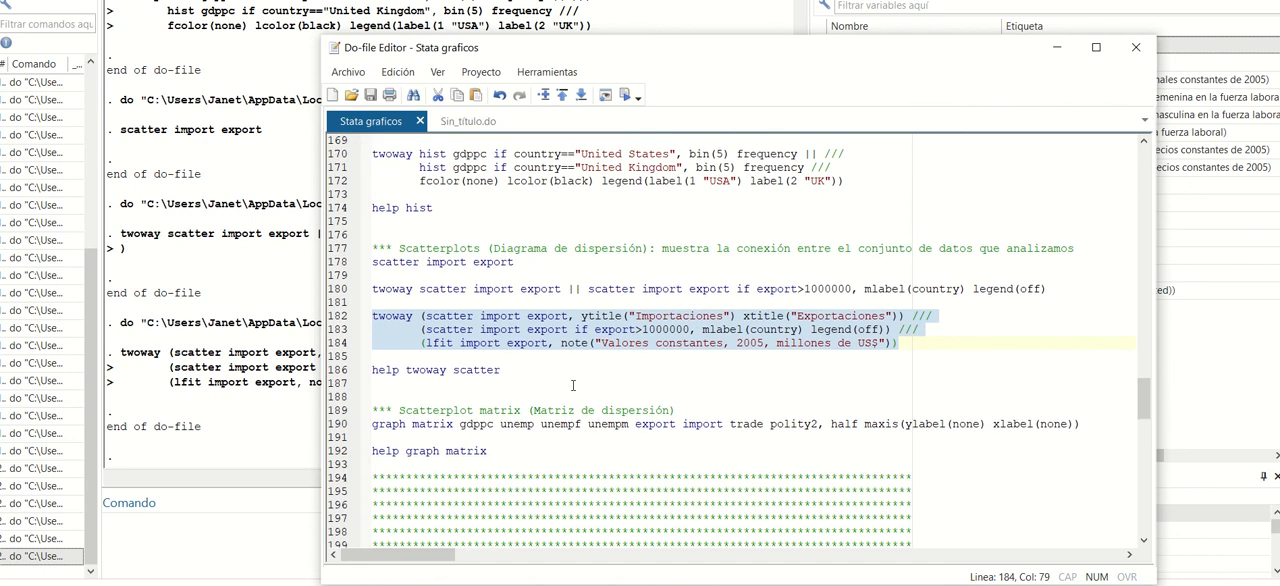
pyautogui.scroll(1, 573, 385)
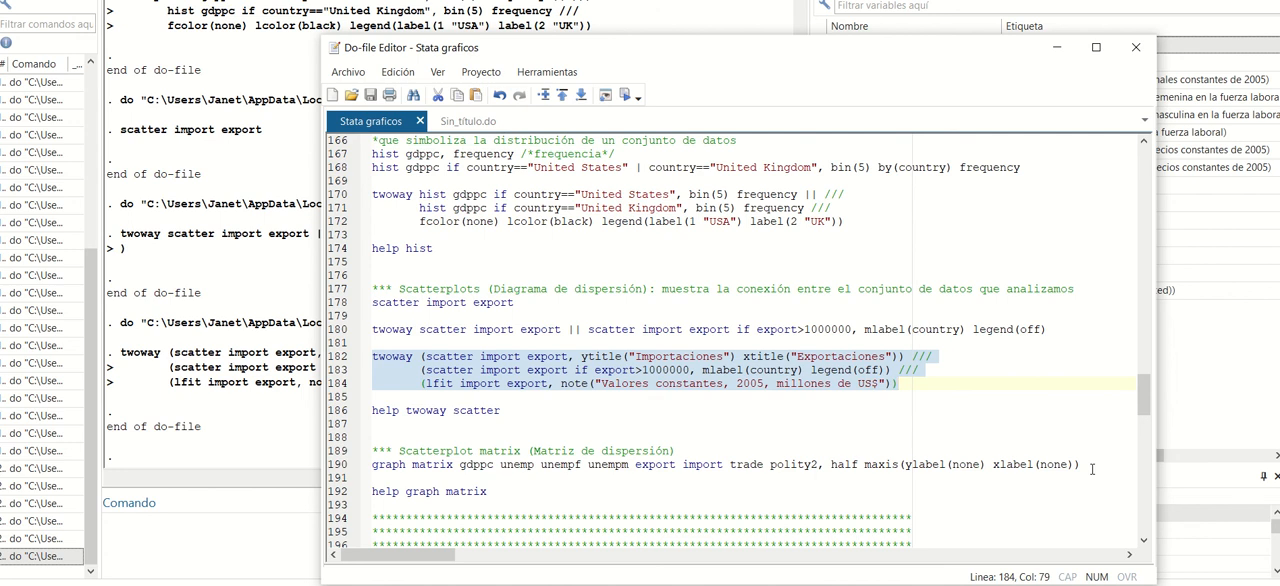
pyautogui.click(615, 476)
pyautogui.moveTo(615, 476); pyautogui.dragTo(368, 464)
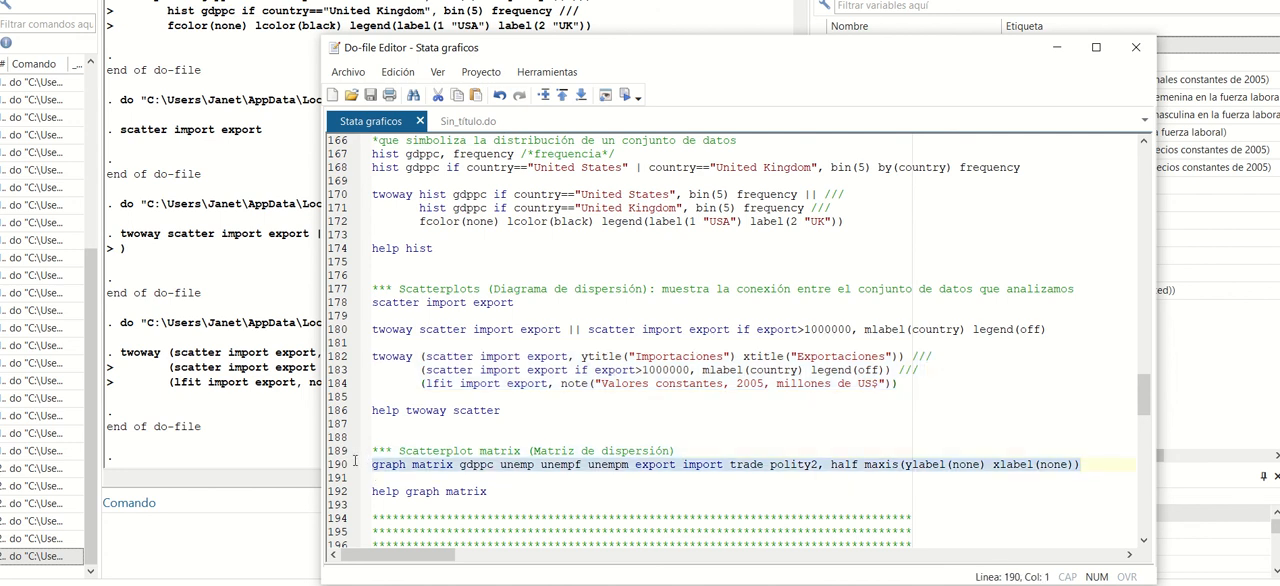
pyautogui.click(626, 94)
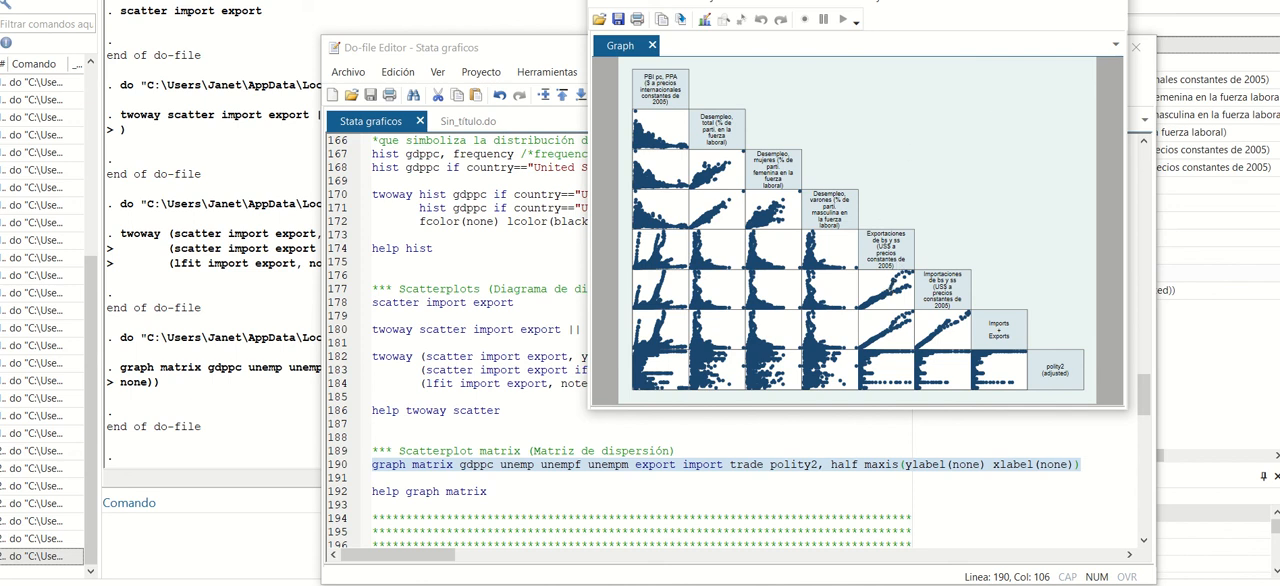
pyautogui.click(1107, 0)
# Run line 192 to open the help for graph matrix, look over its options, and close the help.
pyautogui.moveTo(497, 491); pyautogui.dragTo(372, 479)
pyautogui.click(624, 95)
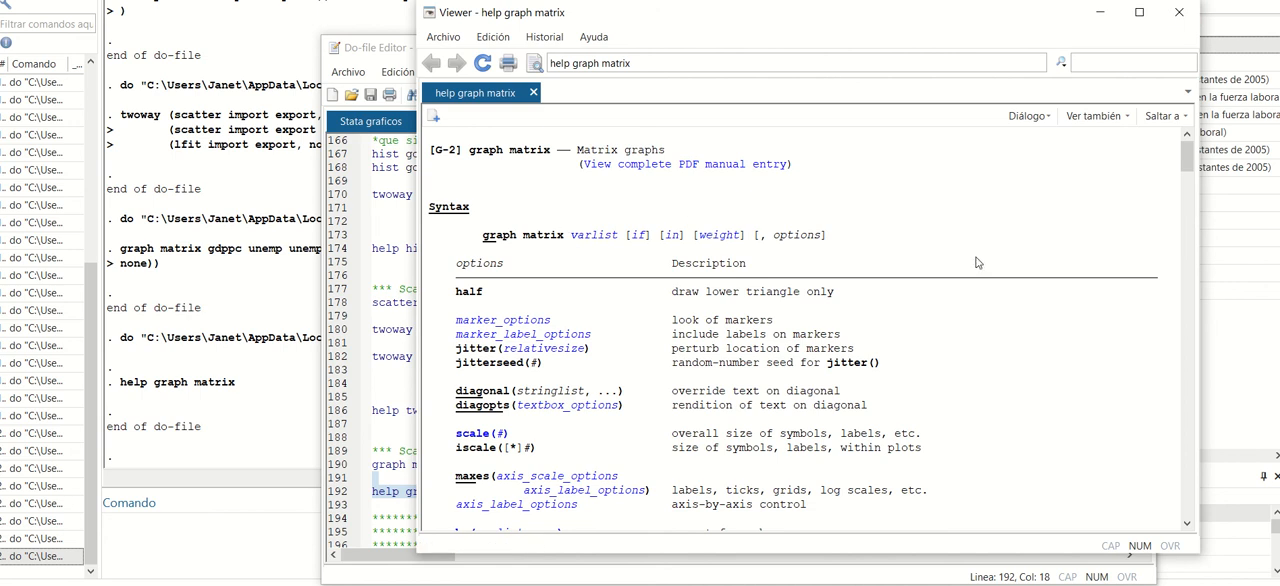
pyautogui.click(1180, 13)
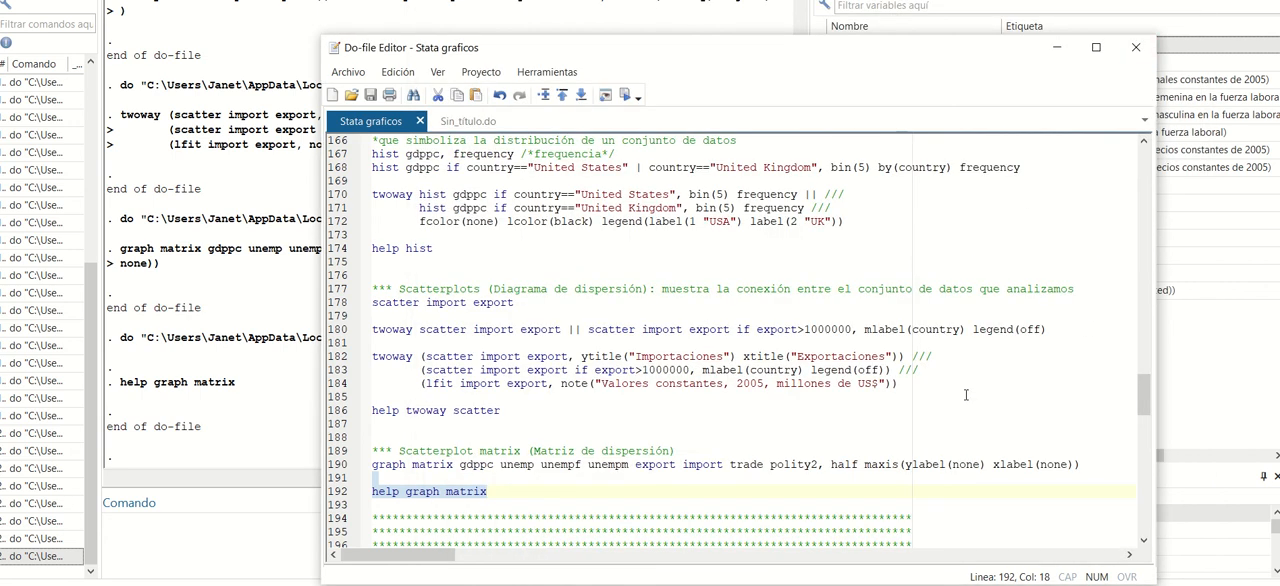